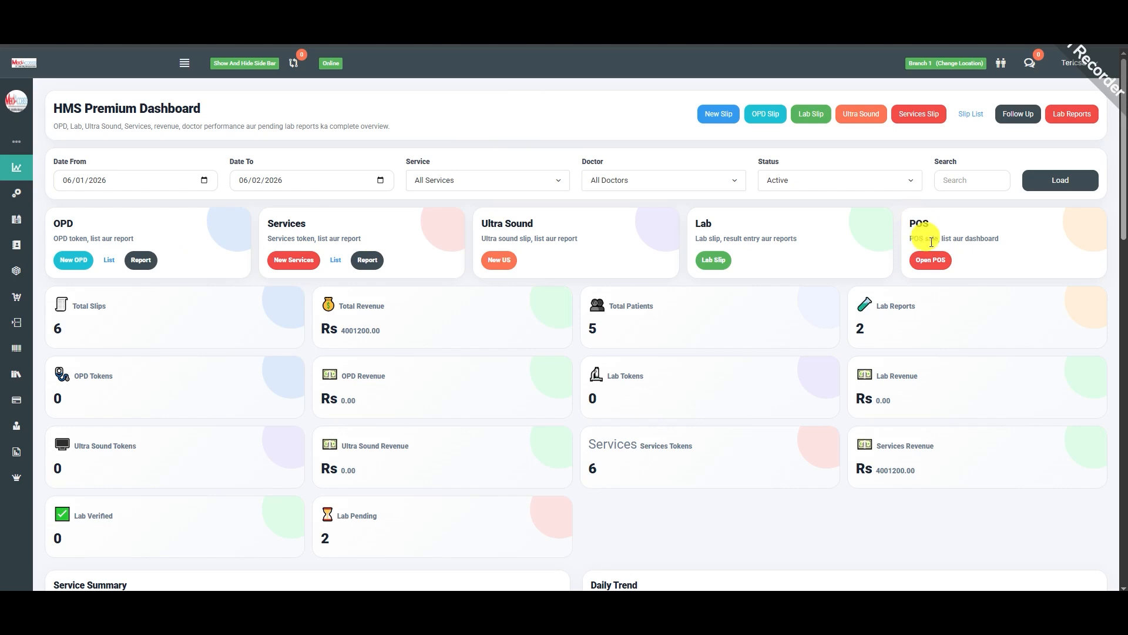
Step: Review the HMS dashboard from the summary cards through recent slips and upcoming follow-ups to the pending lab reports
scroll(927, 249, down, 1)
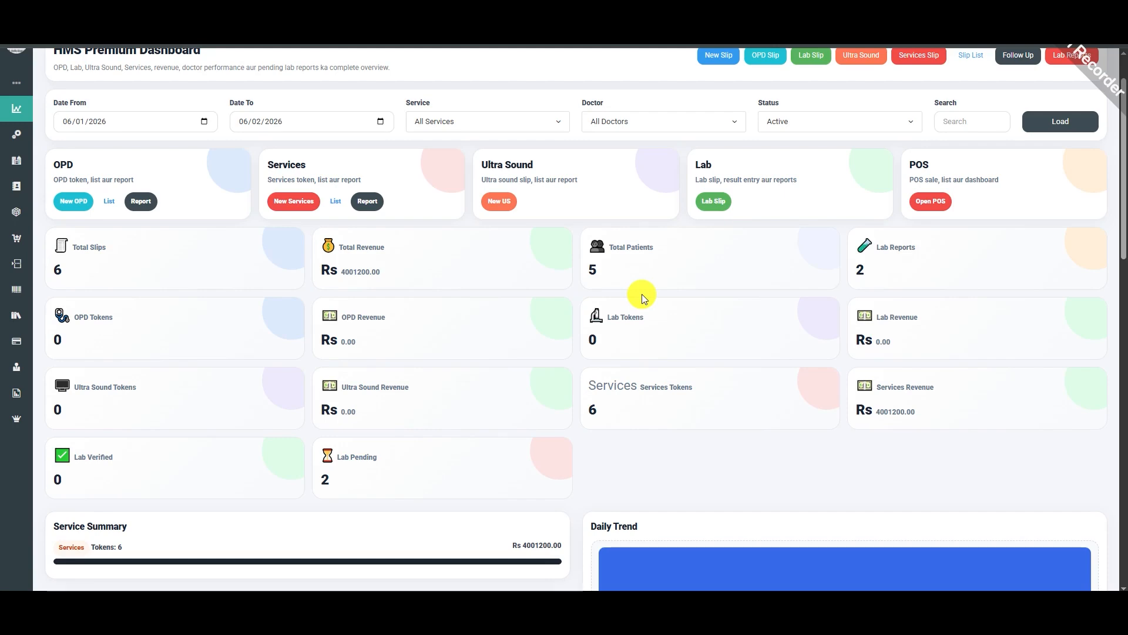
scroll(428, 348, down, 2)
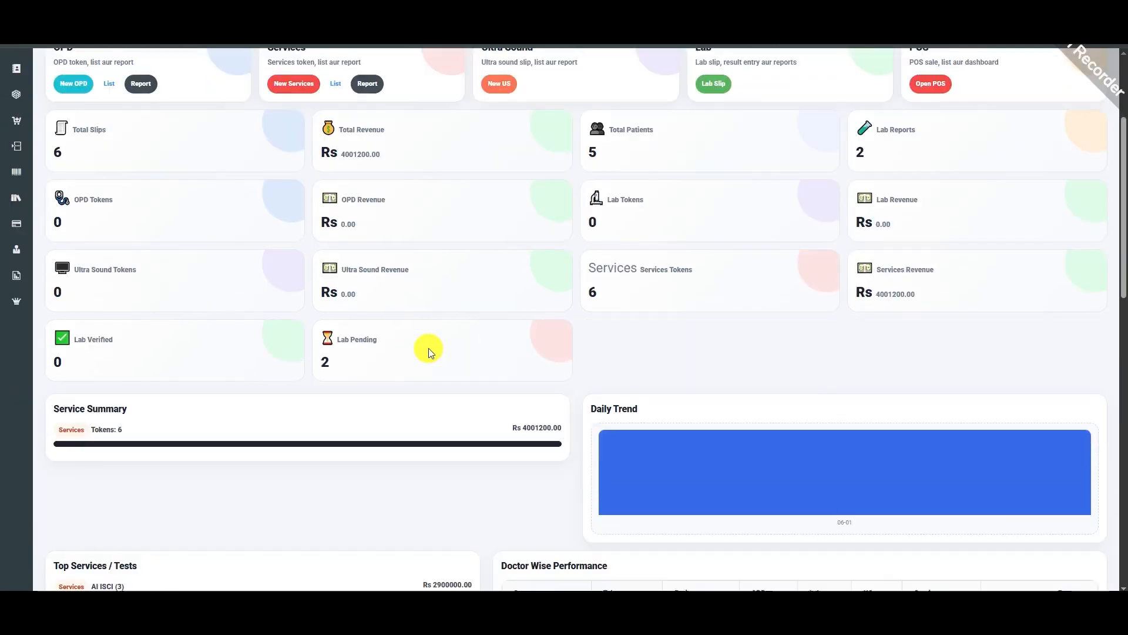
scroll(428, 347, down, 5)
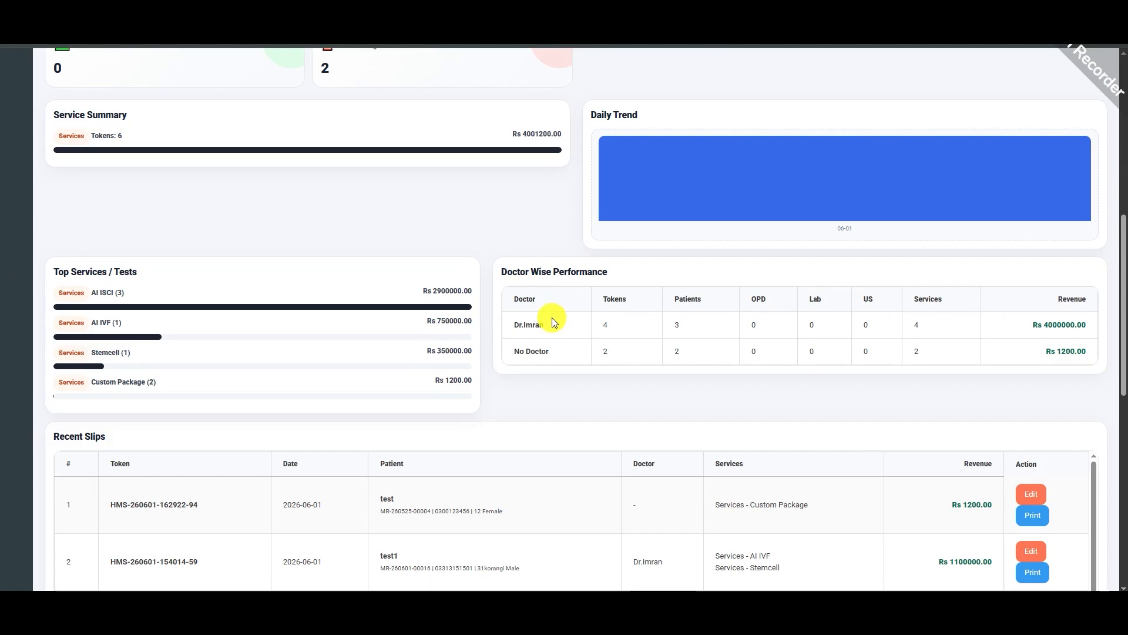
scroll(552, 315, down, 2)
scroll(364, 338, down, 2)
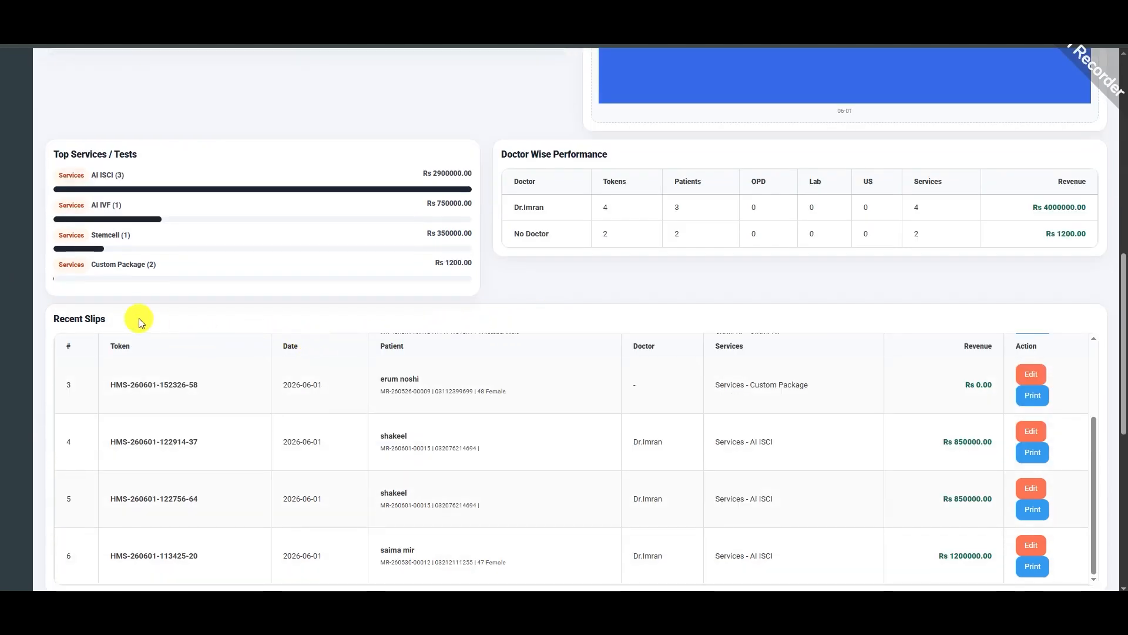
scroll(1092, 295, down, 1)
scroll(1096, 294, down, 1)
scroll(1075, 295, up, 3)
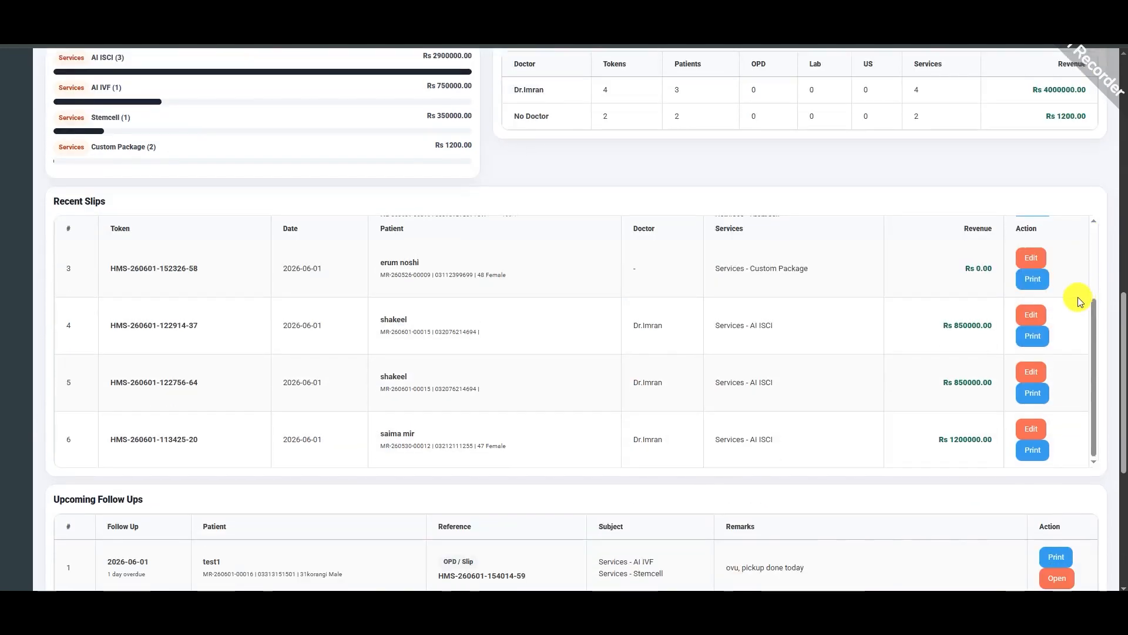
scroll(114, 183, down, 5)
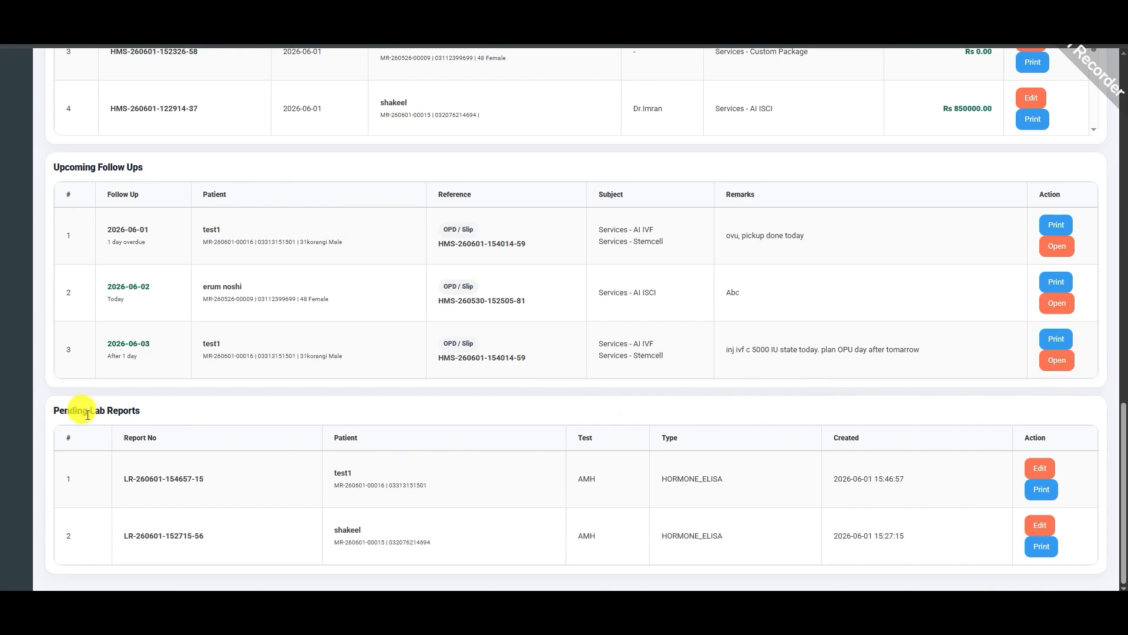
drag(51, 411, 151, 418)
click(158, 414)
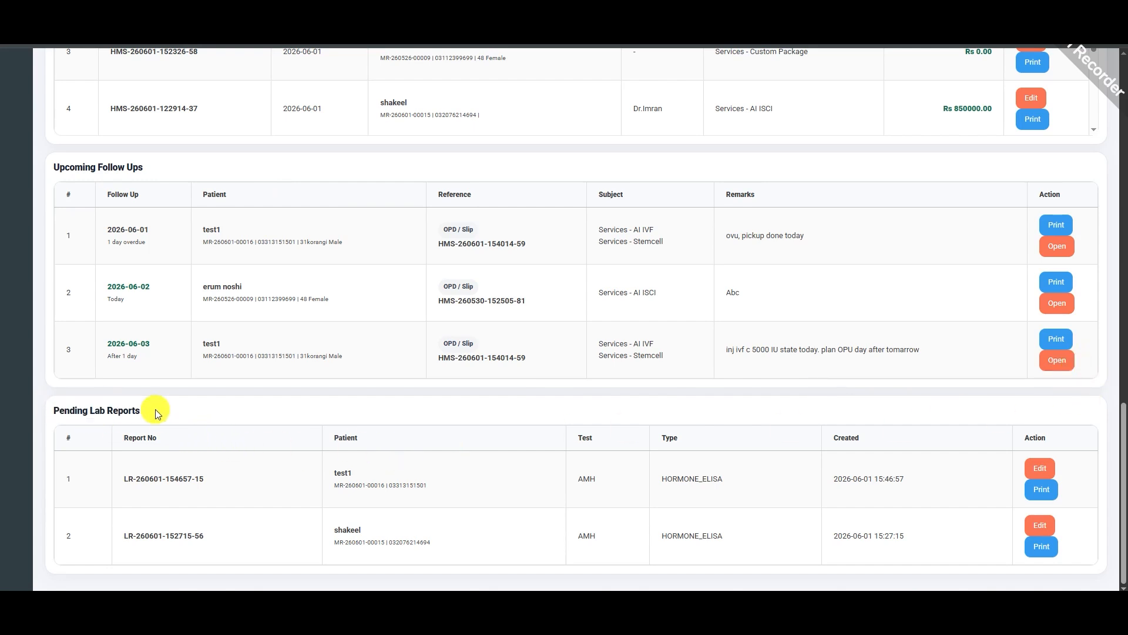
scroll(1104, 411, up, 10)
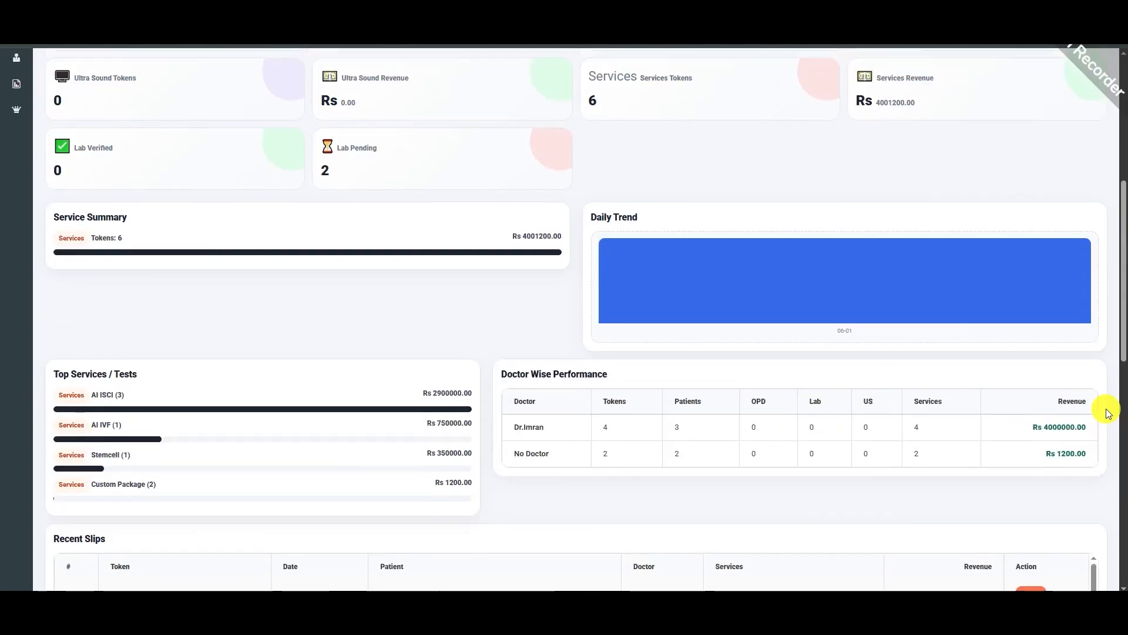
scroll(1107, 411, up, 5)
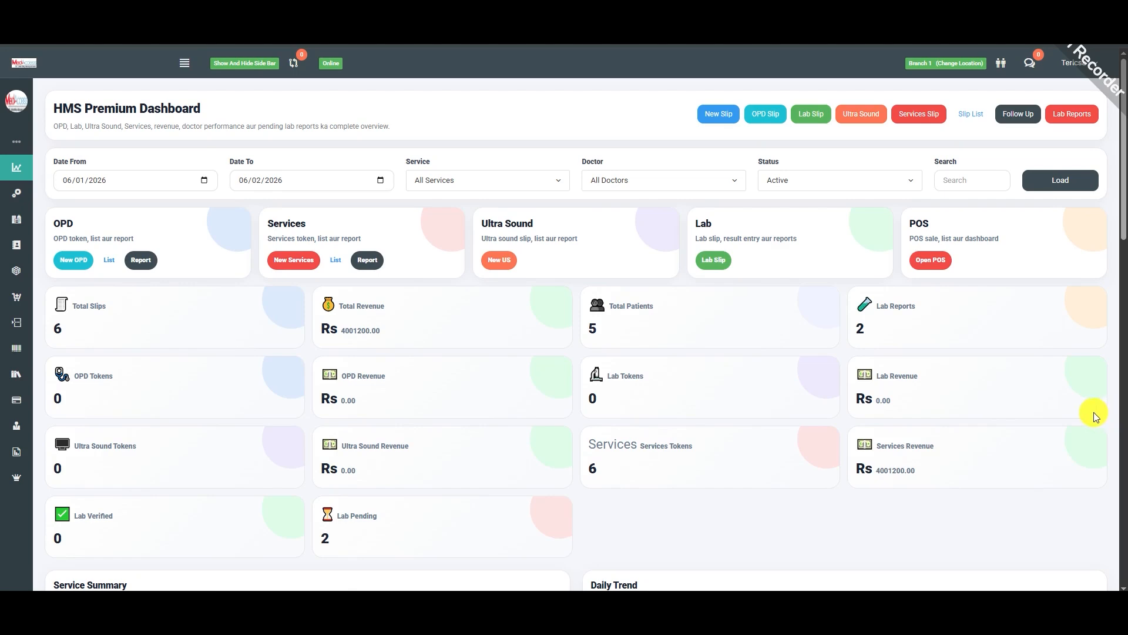
Step: Expand the side navigation and open the HMS module's OPD slip page in a new browser tab
click(185, 62)
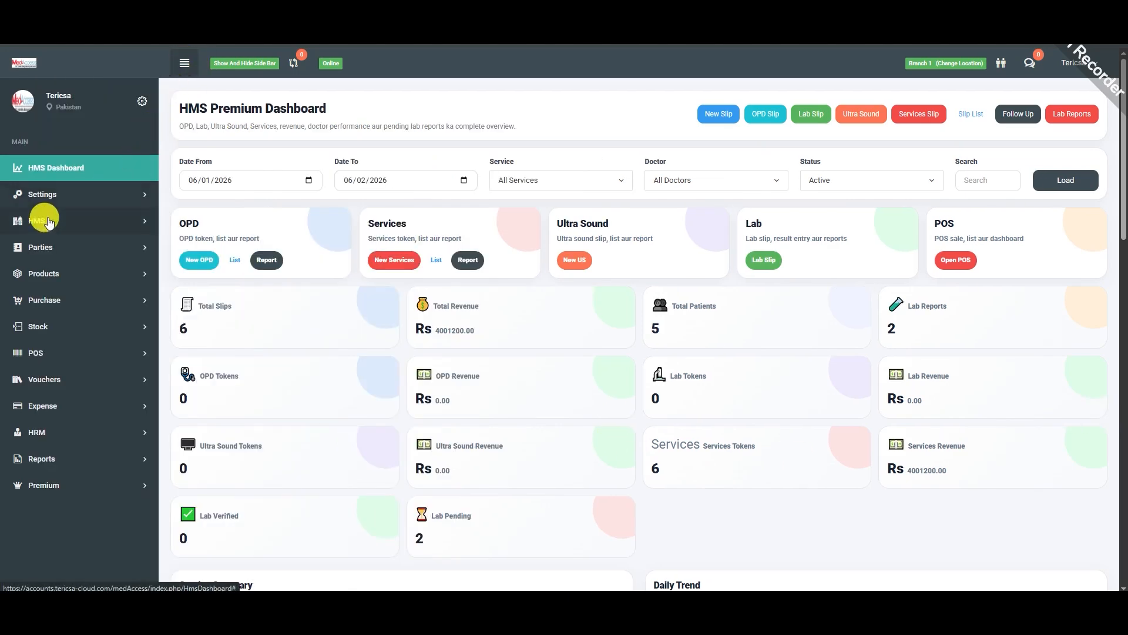
click(69, 223)
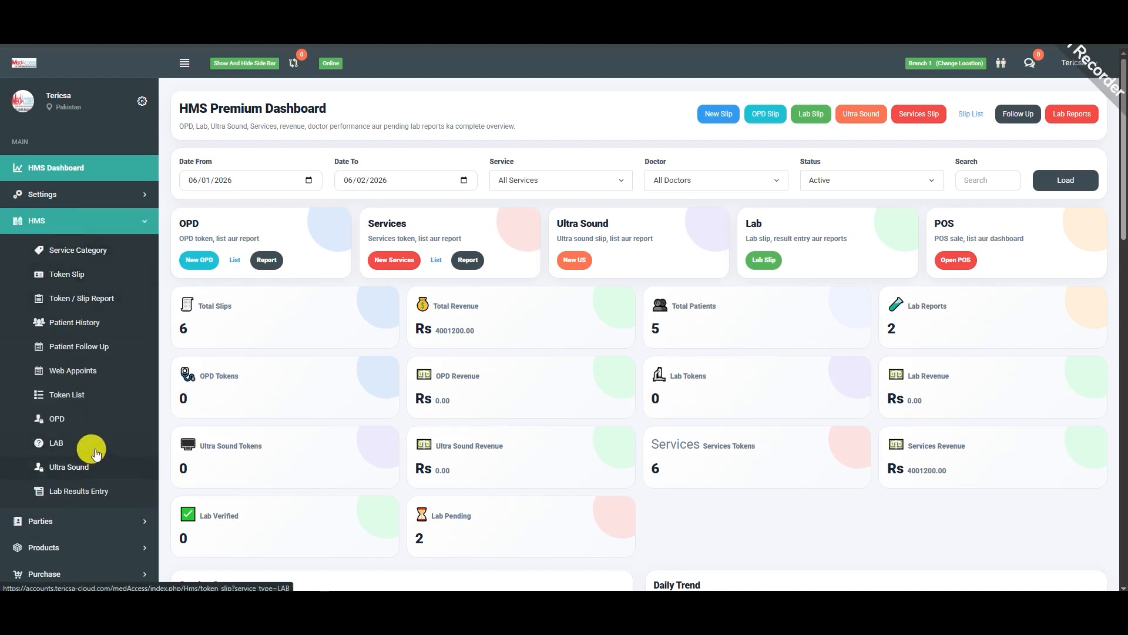
click(86, 420)
right_click(86, 420)
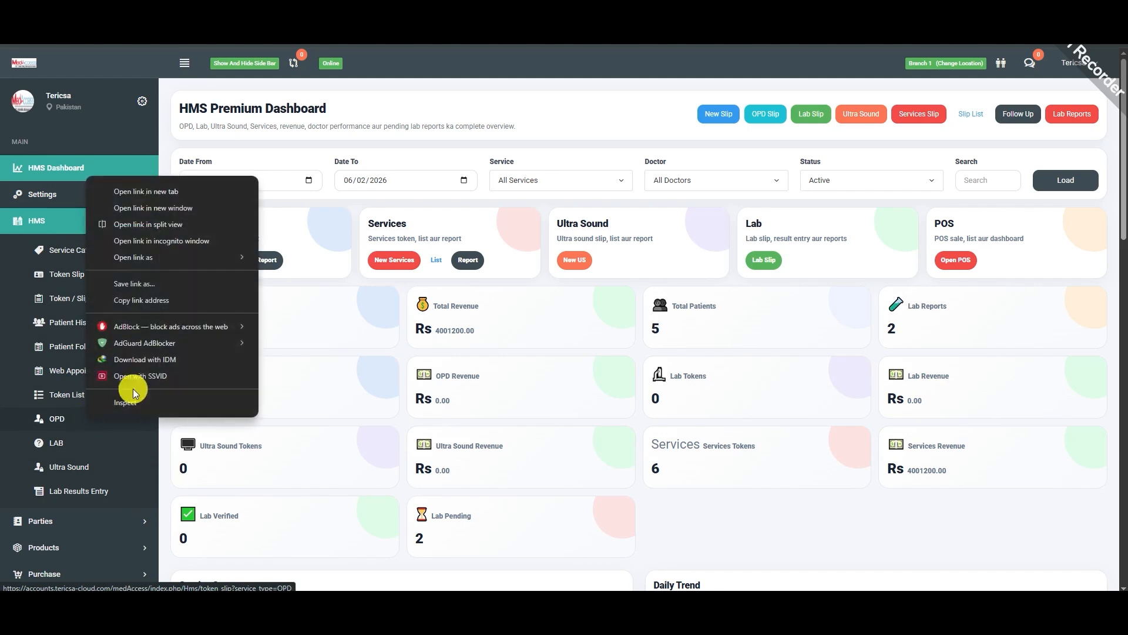
click(131, 189)
click(235, 24)
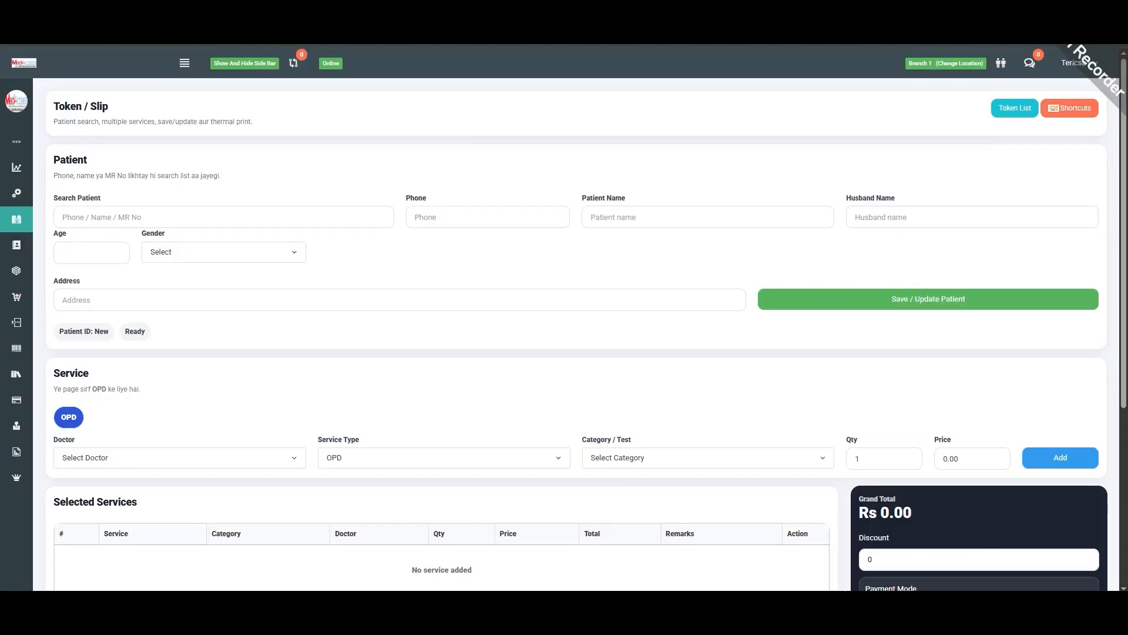
Step: Search the existing patients for "tes" on the OPD slip without picking a match
click(338, 218)
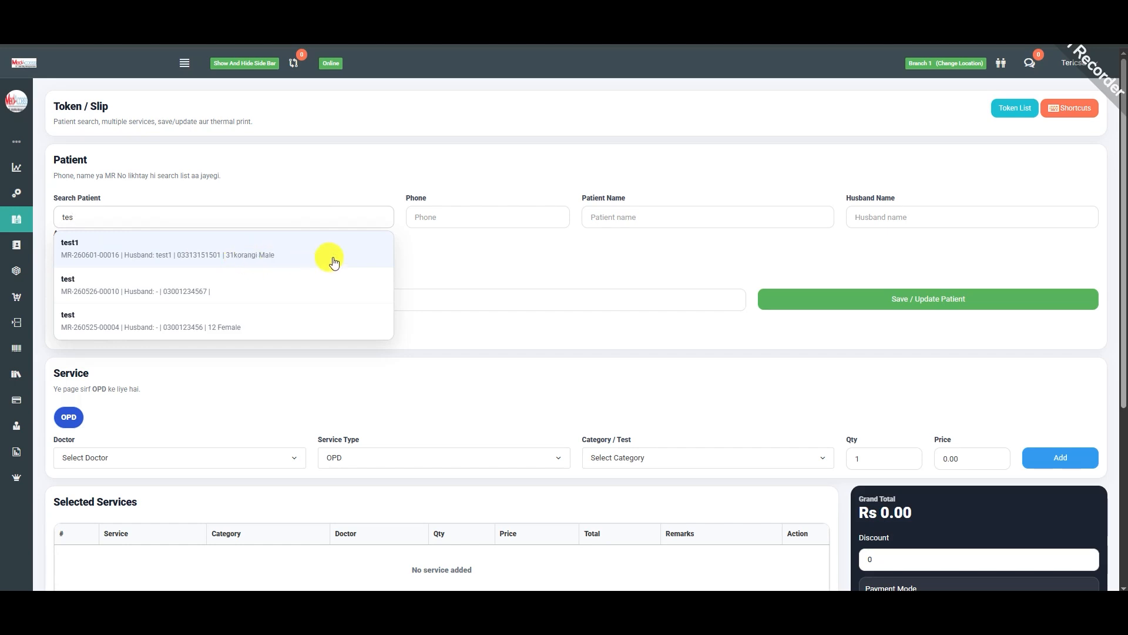
click(459, 258)
click(466, 223)
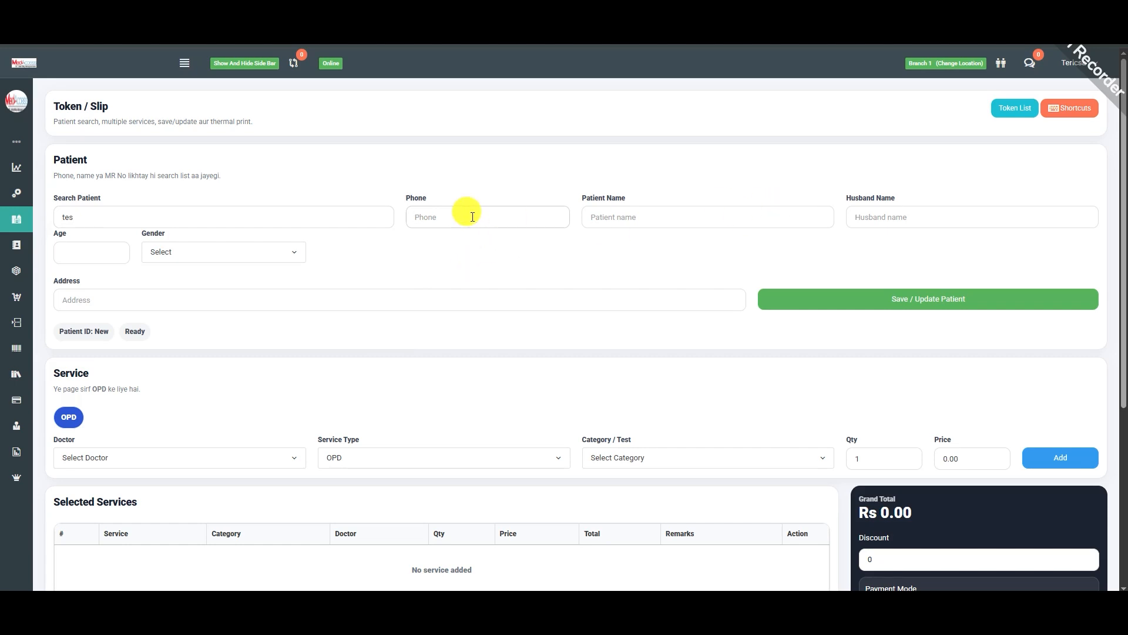
Step: Assign a doctor and add the OPD Consultancy service to the slip's selected services
scroll(294, 385, down, 1)
click(230, 398)
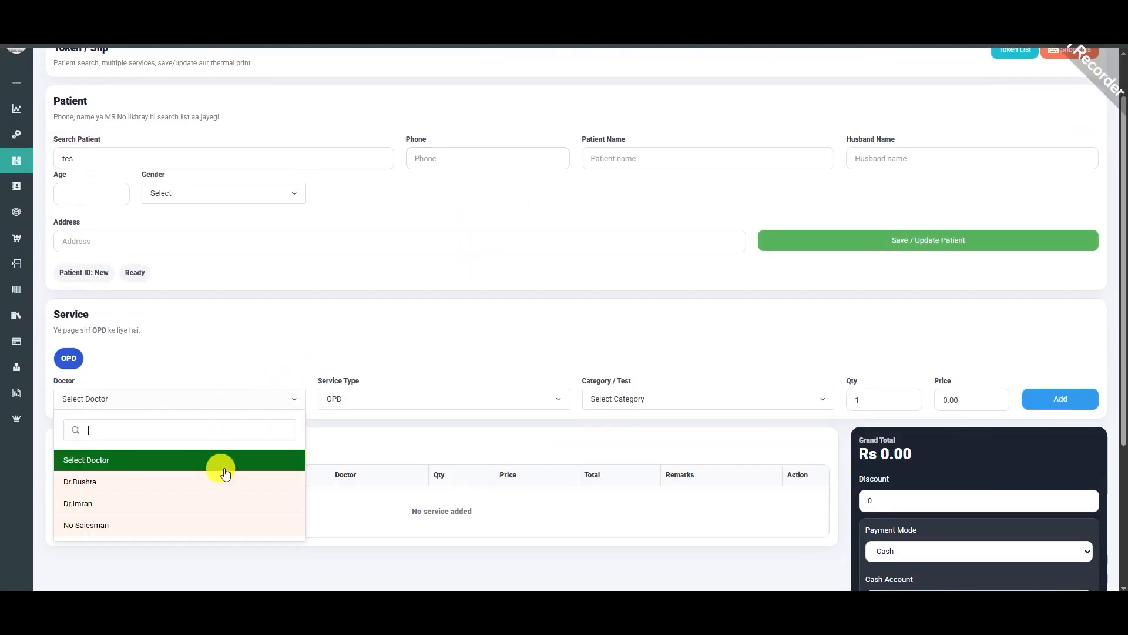
click(222, 505)
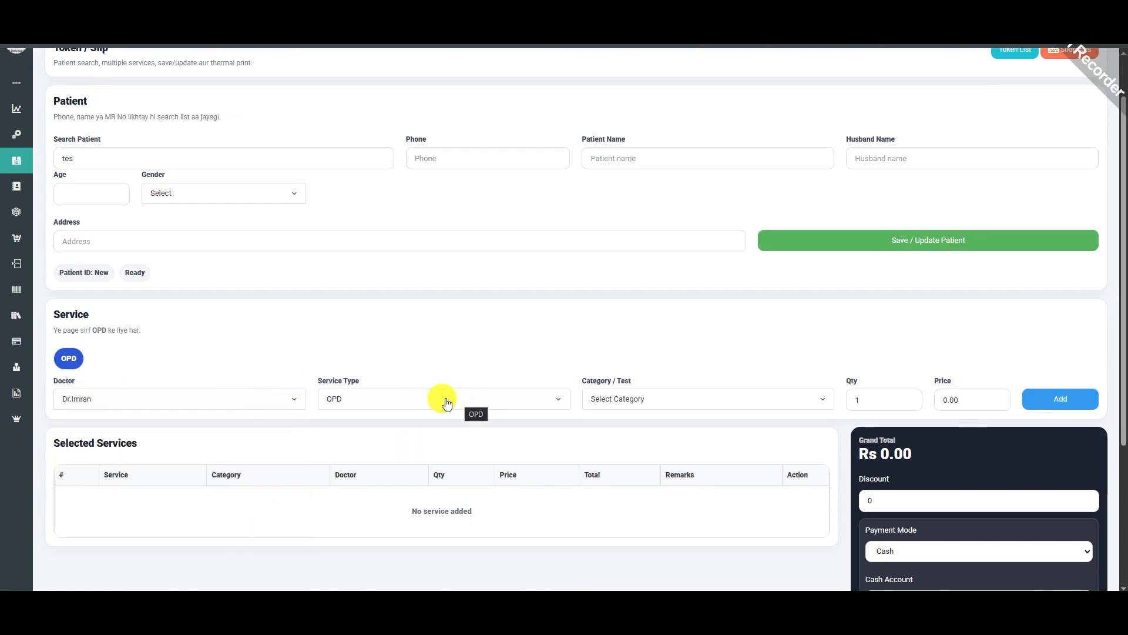
click(599, 399)
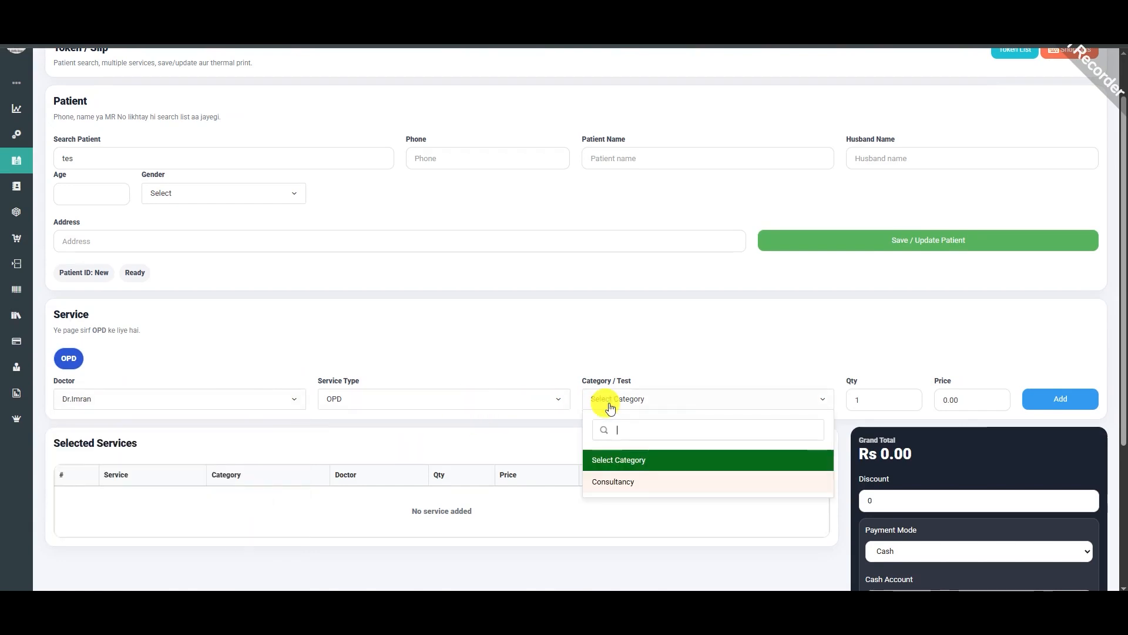
click(615, 483)
scroll(951, 402, down, 3)
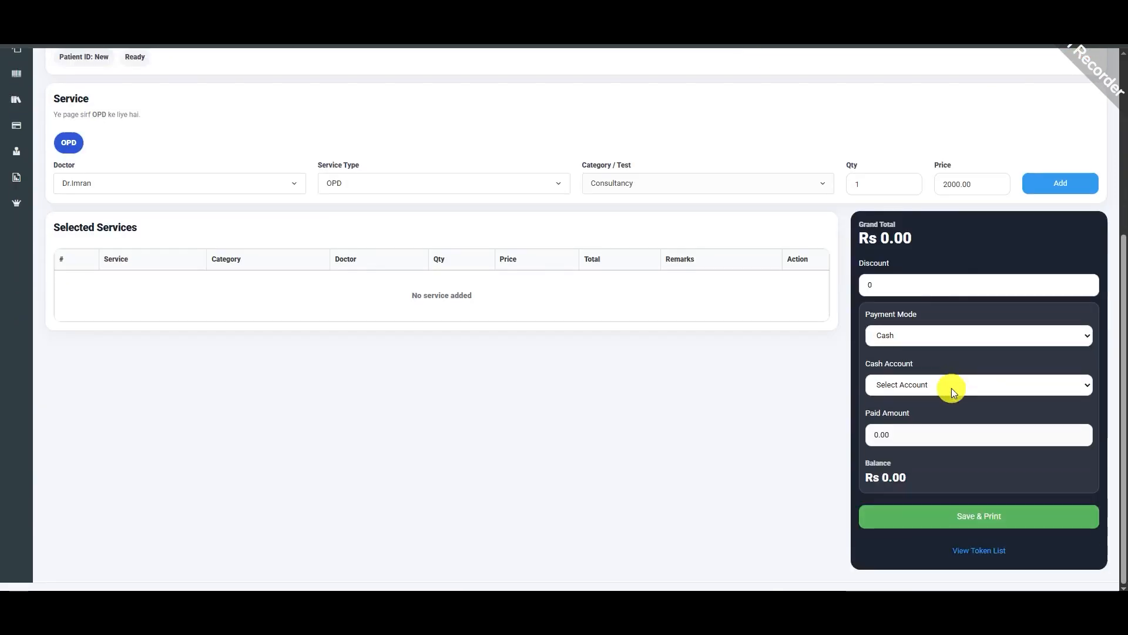
drag(936, 184, 972, 184)
click(1035, 186)
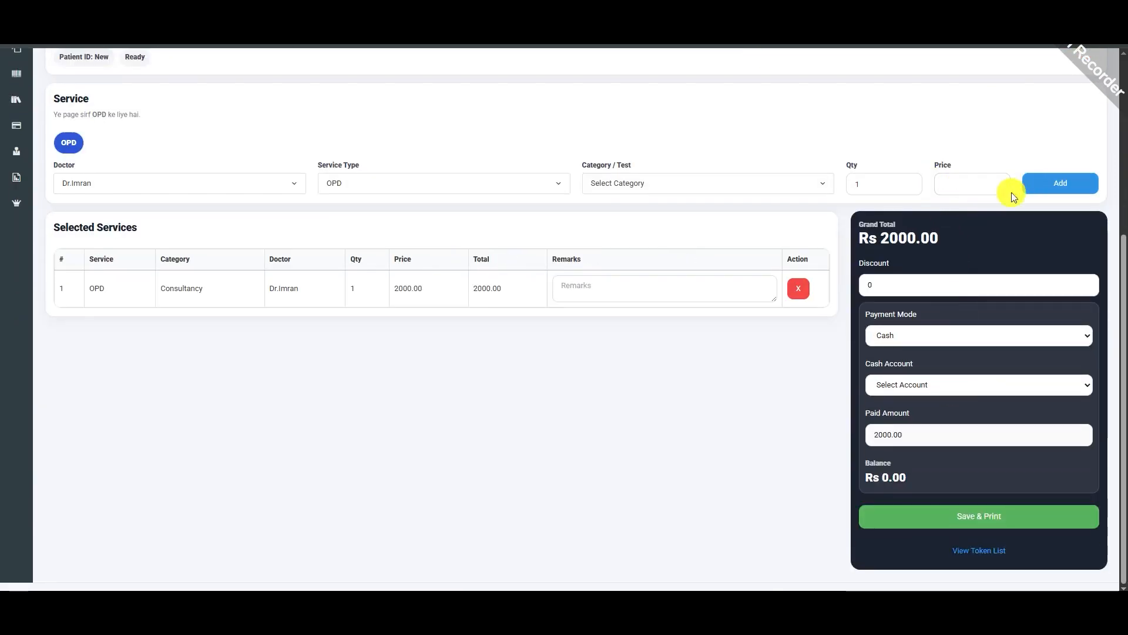
Step: Try to save and print the OPD slip with the service's remarks left empty, and dismiss the alert
click(584, 289)
double_click(584, 289)
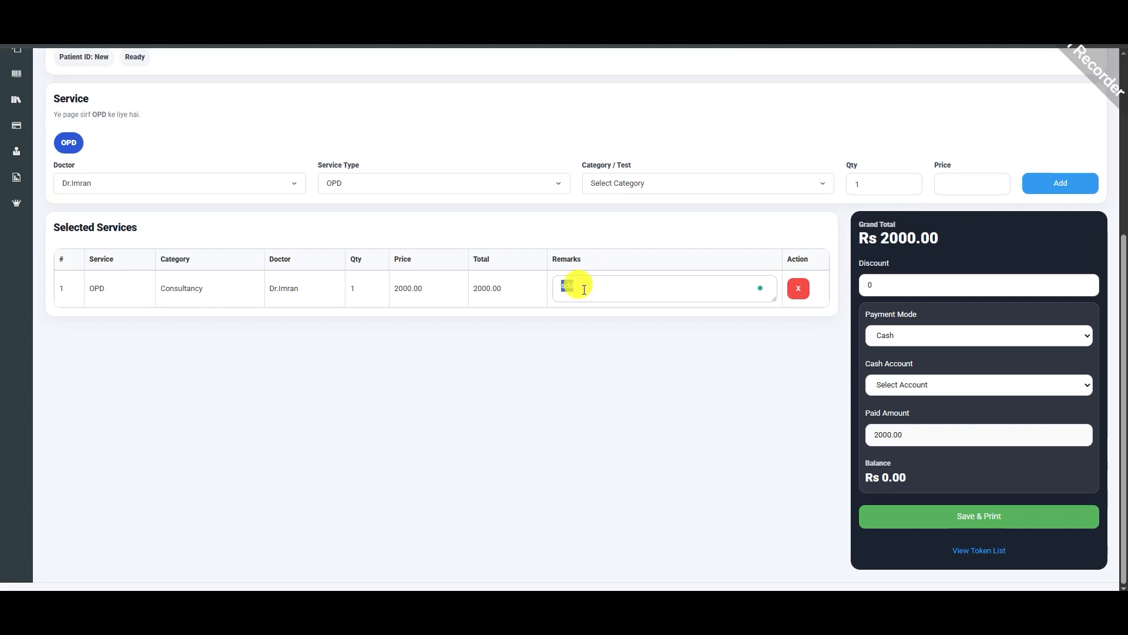
click(918, 520)
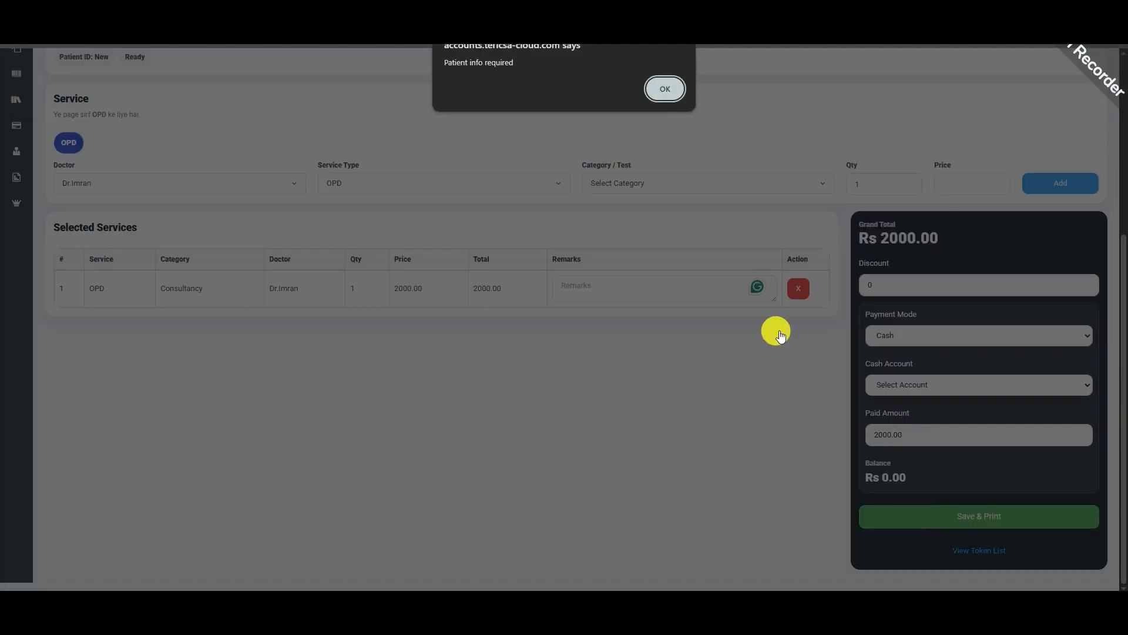
click(665, 89)
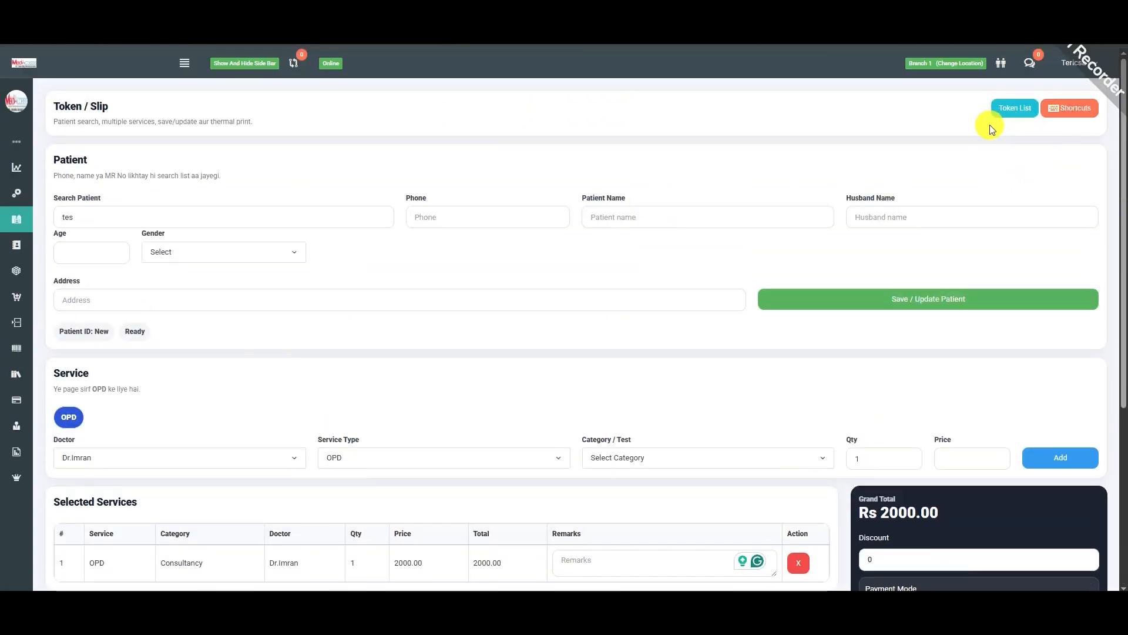
Step: Open the token list and load the slips dated from 06/02/2025
click(1008, 114)
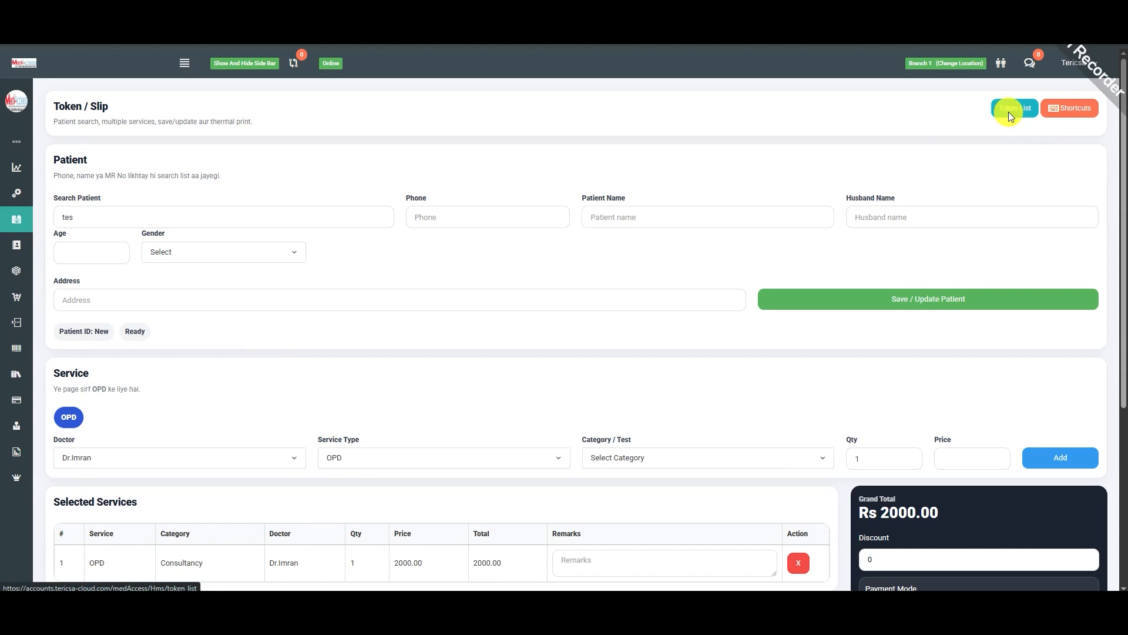
click(104, 175)
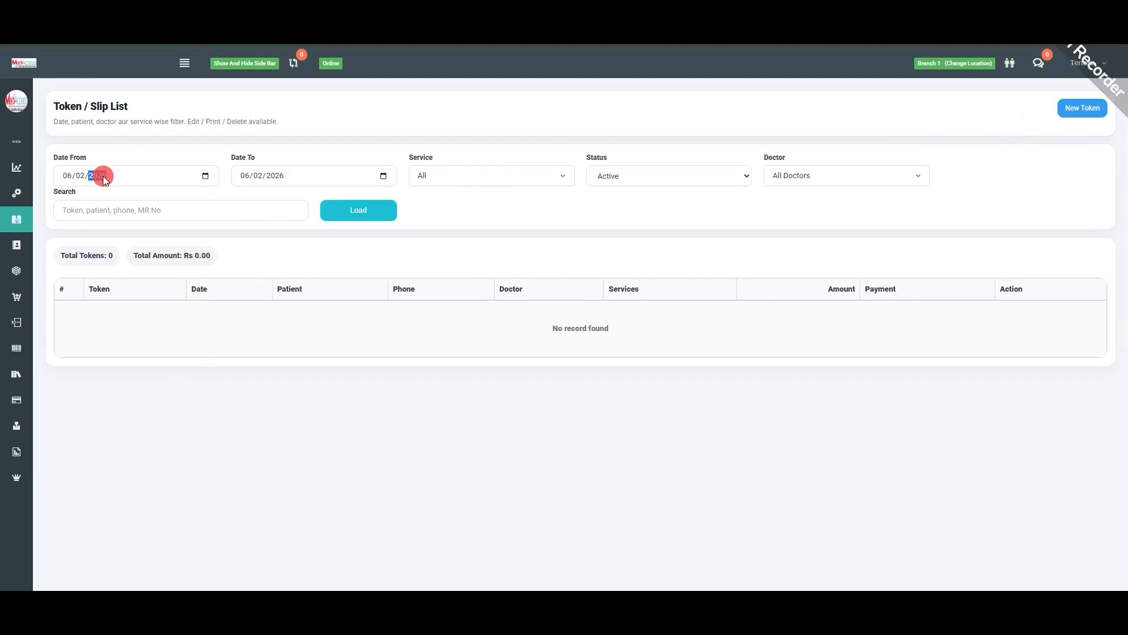
key(Down)
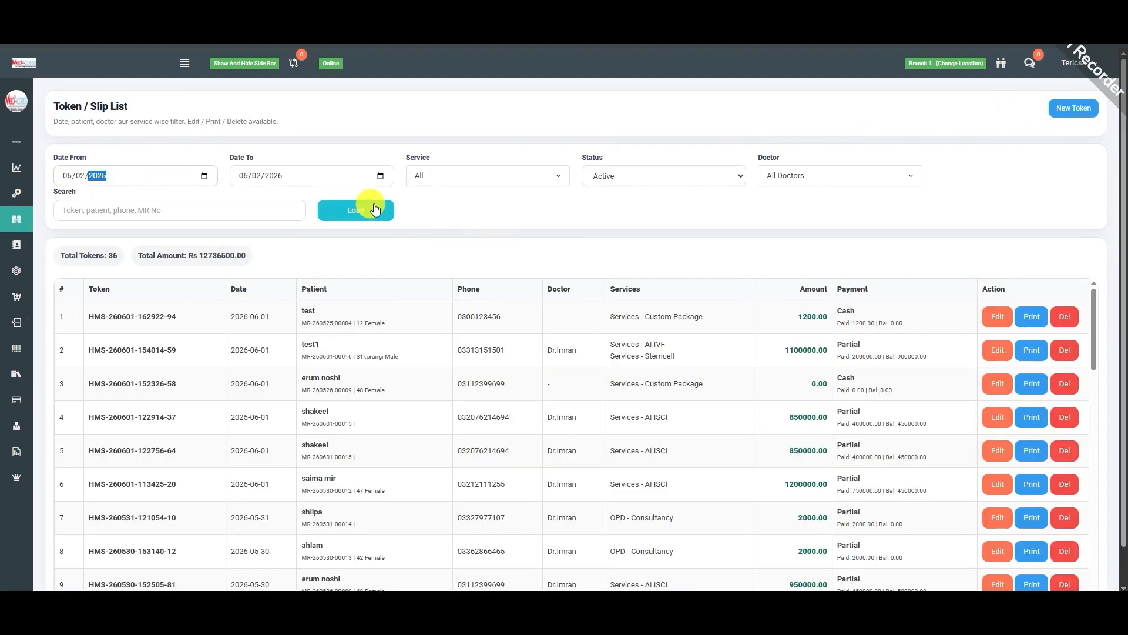
click(601, 235)
scroll(1028, 241, down, 1)
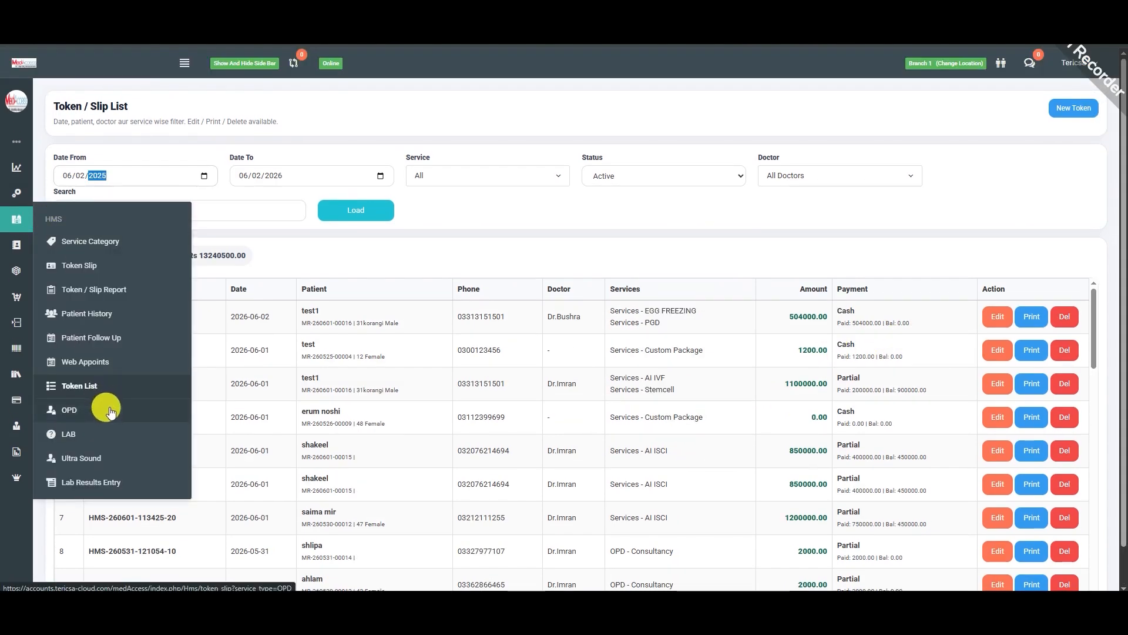
Step: Start a new Lab slip and fill in its patient details by searching for "test" and selecting the patient test1
click(110, 427)
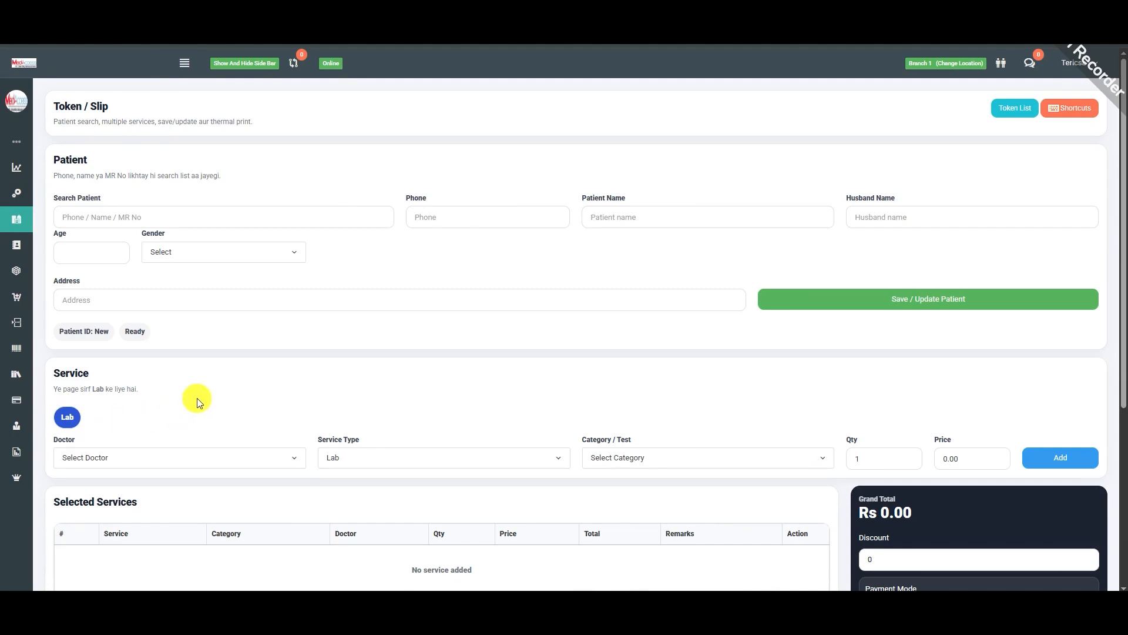
click(115, 214)
text(test)
click(114, 241)
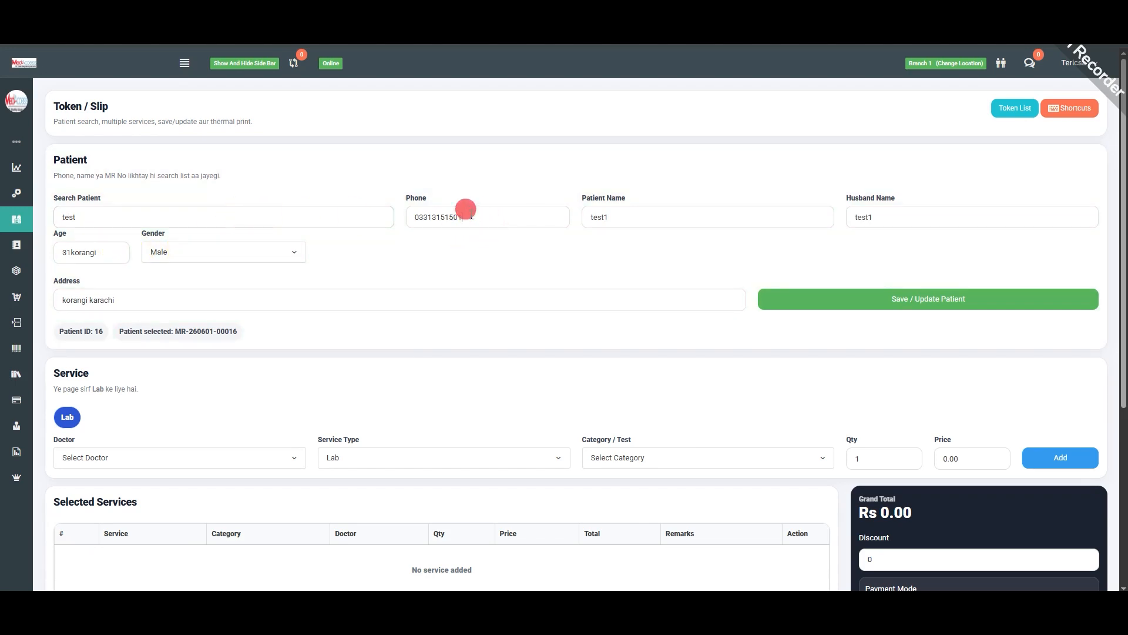
drag(462, 217, 419, 217)
click(676, 214)
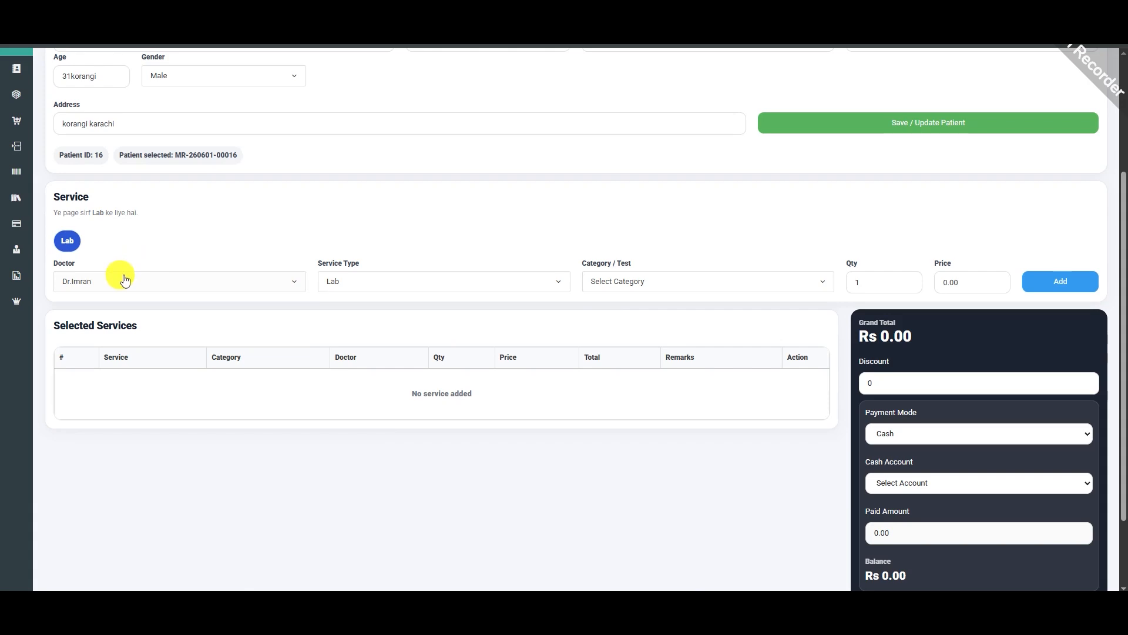
Step: Choose Lab as the service type and Serum FSH as the test for the Lab slip
click(73, 280)
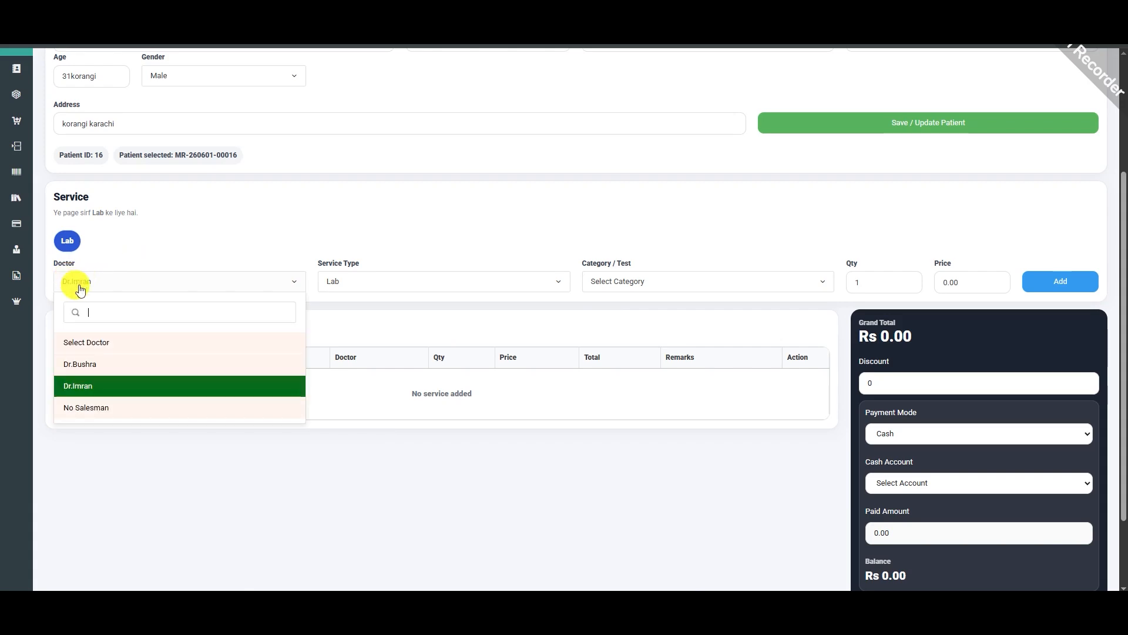
click(269, 224)
click(388, 284)
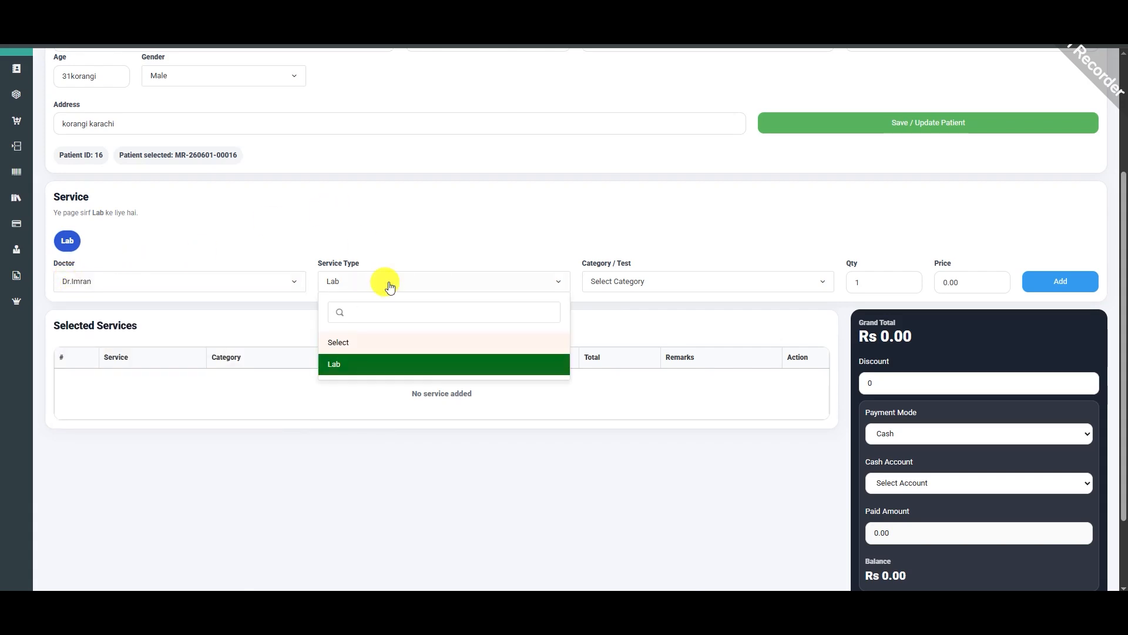
click(386, 362)
click(628, 286)
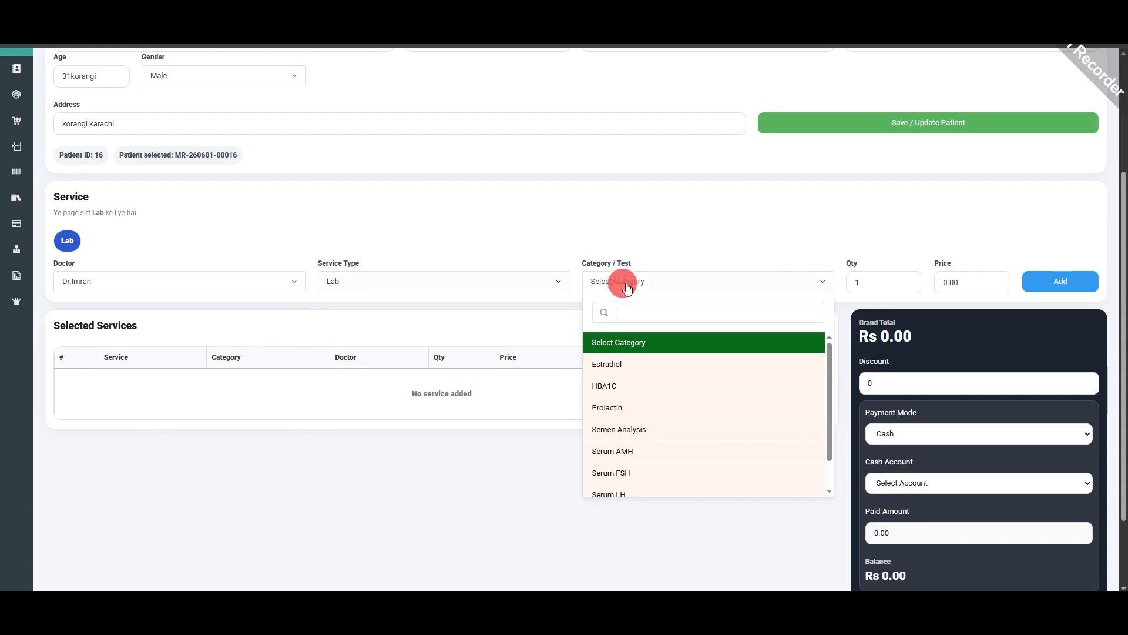
scroll(653, 405, down, 2)
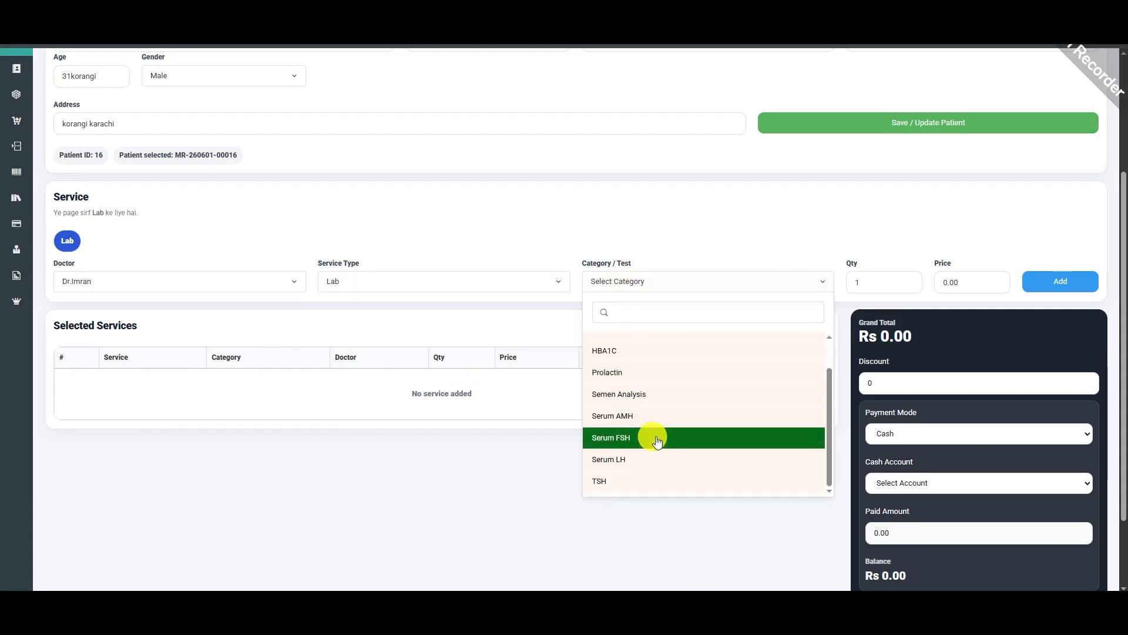
click(657, 441)
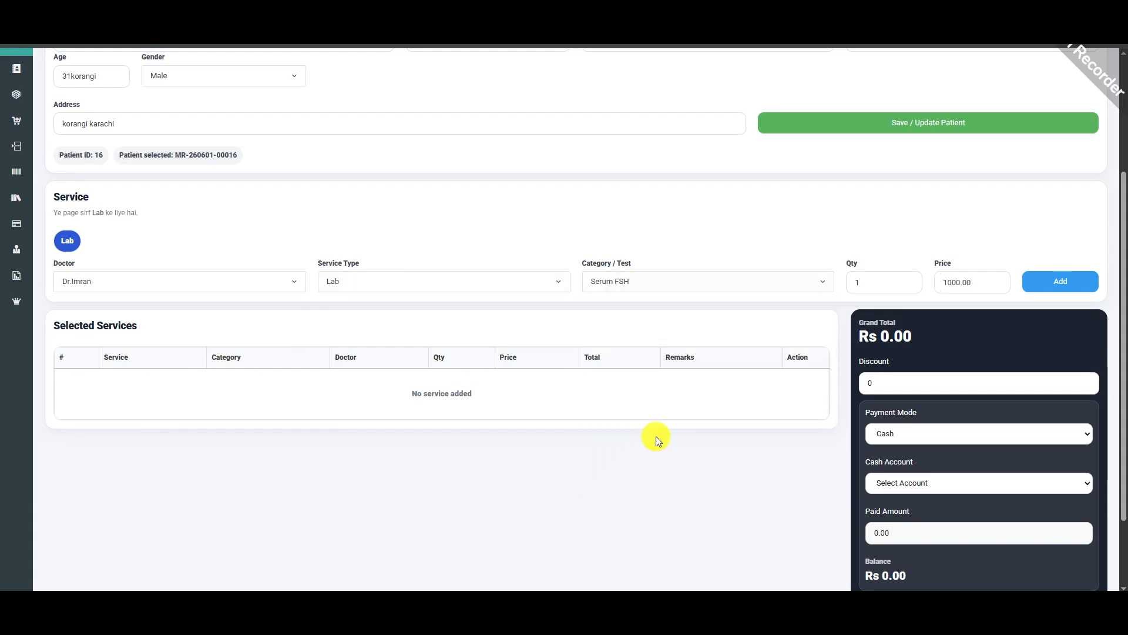
Step: Add the Serum FSH test to the Lab slip and try to save and print it without choosing a cash account
click(1051, 288)
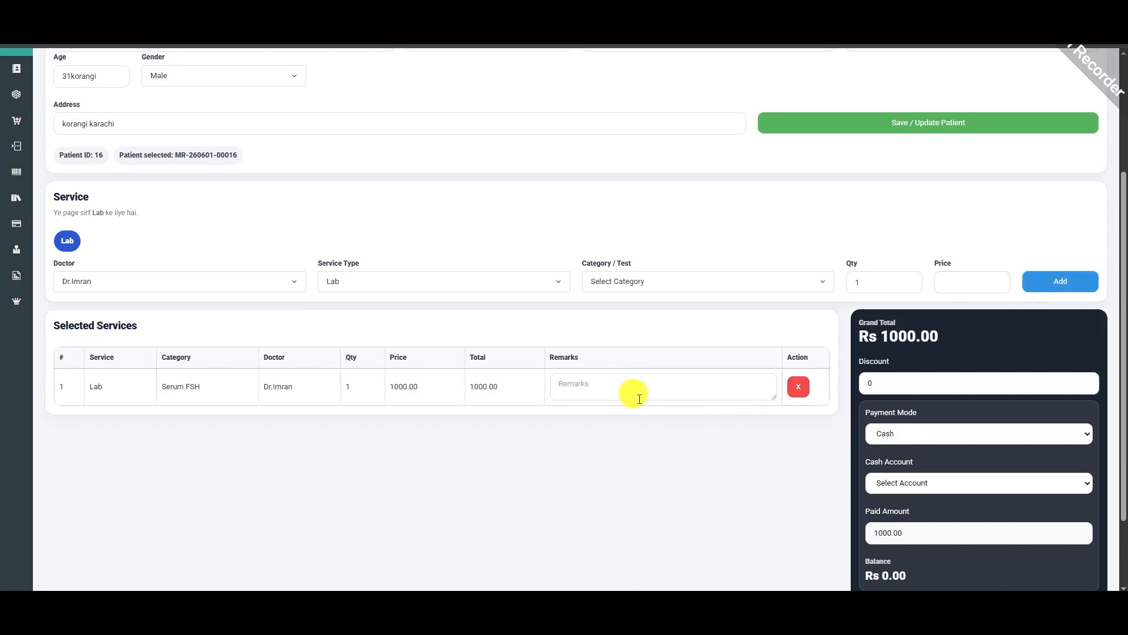
scroll(769, 421, down, 2)
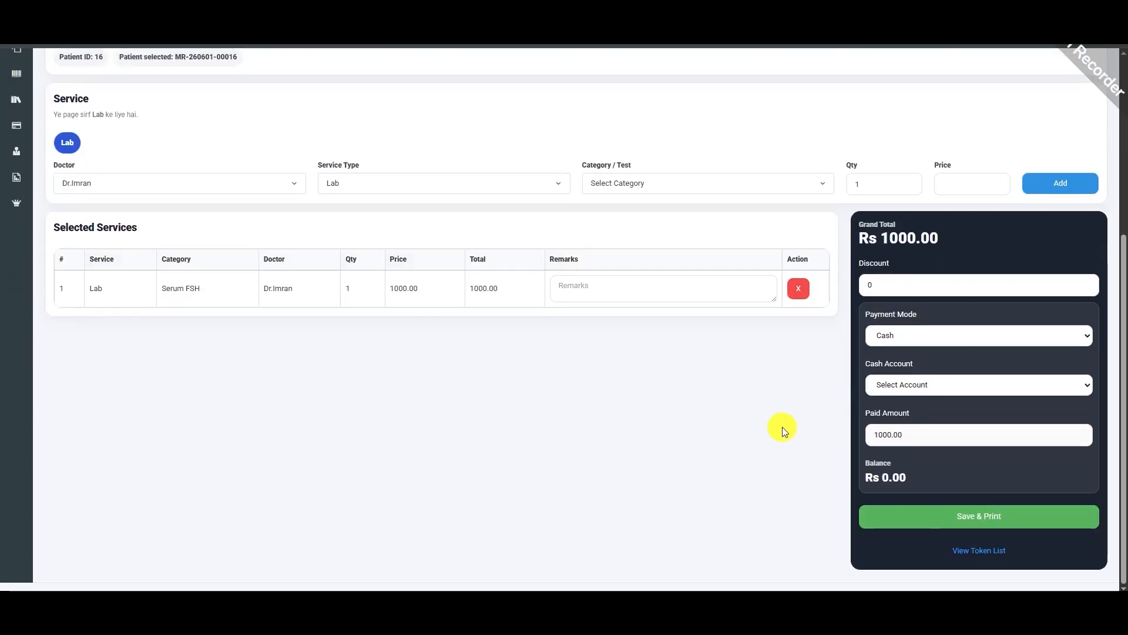
click(917, 516)
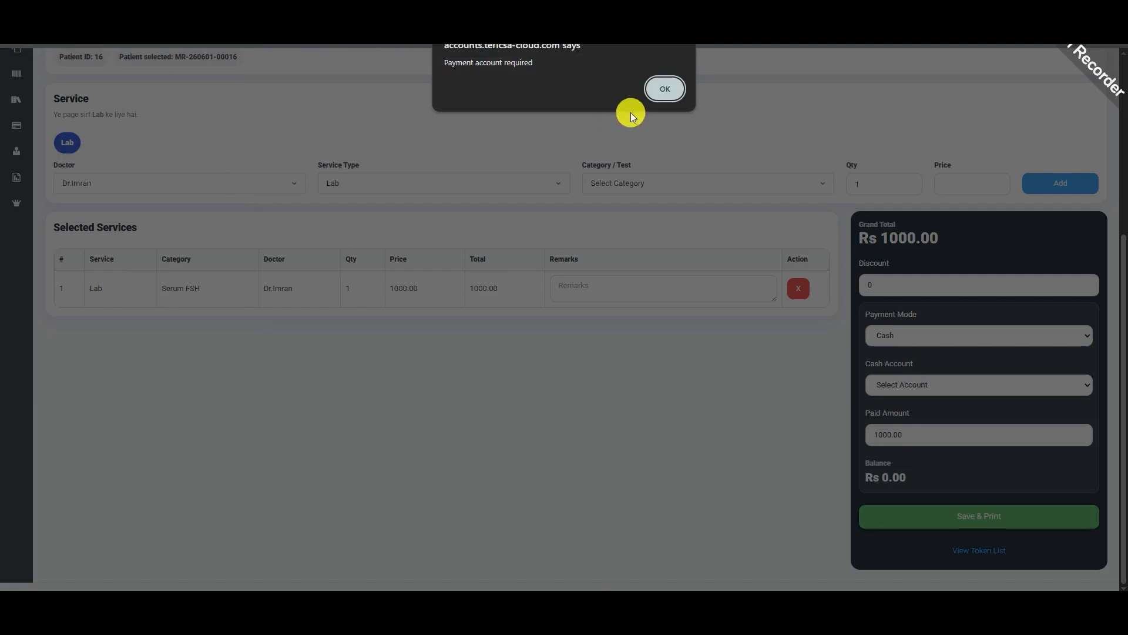
click(675, 89)
Step: Open the token list and go to its start date filter
scroll(816, 171, up, 5)
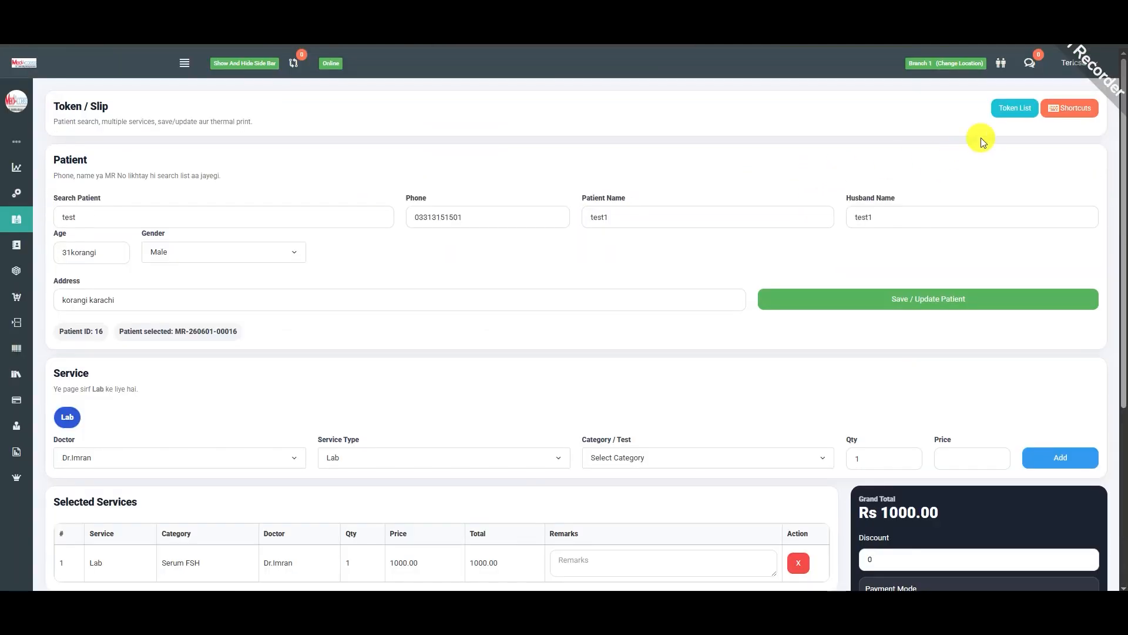
click(1002, 110)
click(101, 174)
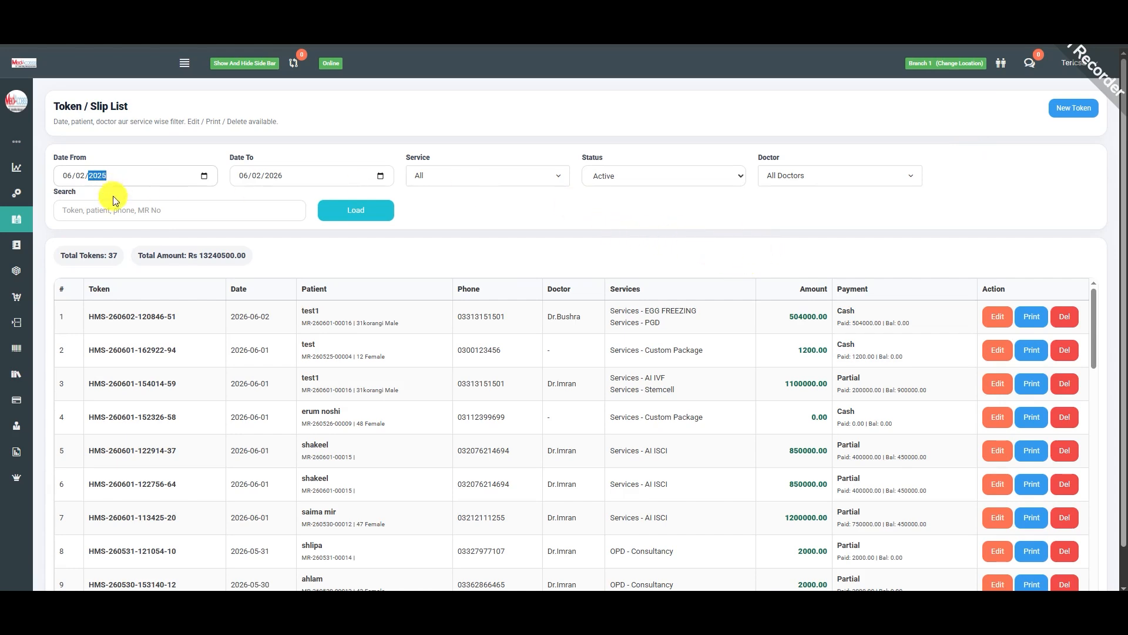
Step: Start a new Ultra Sound slip from the HMS section
click(184, 63)
click(85, 219)
click(86, 220)
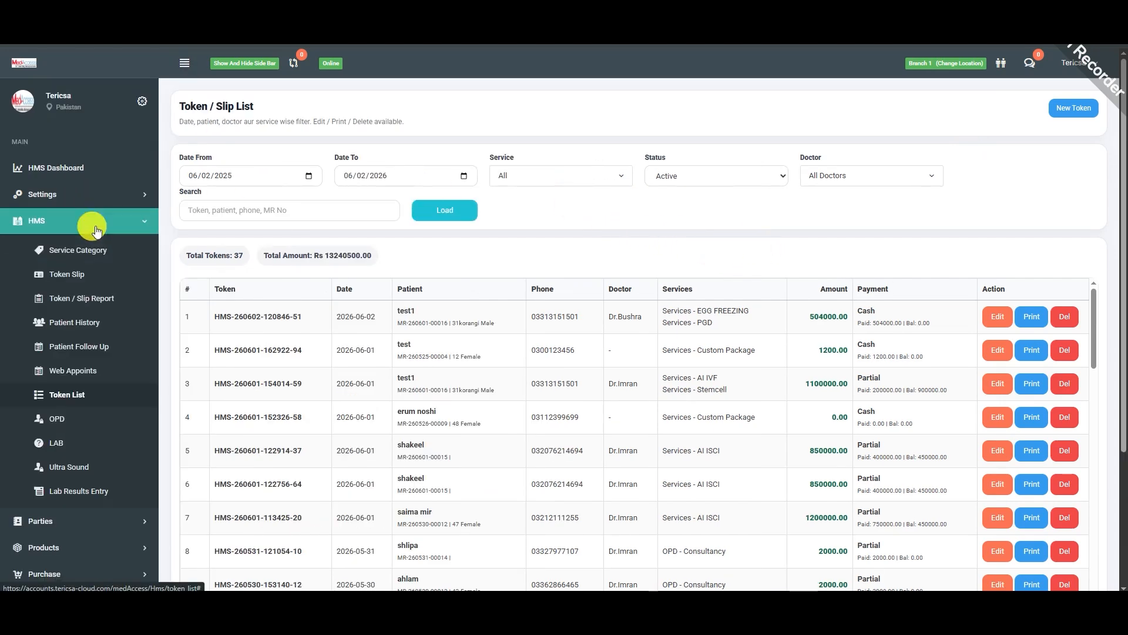
click(103, 474)
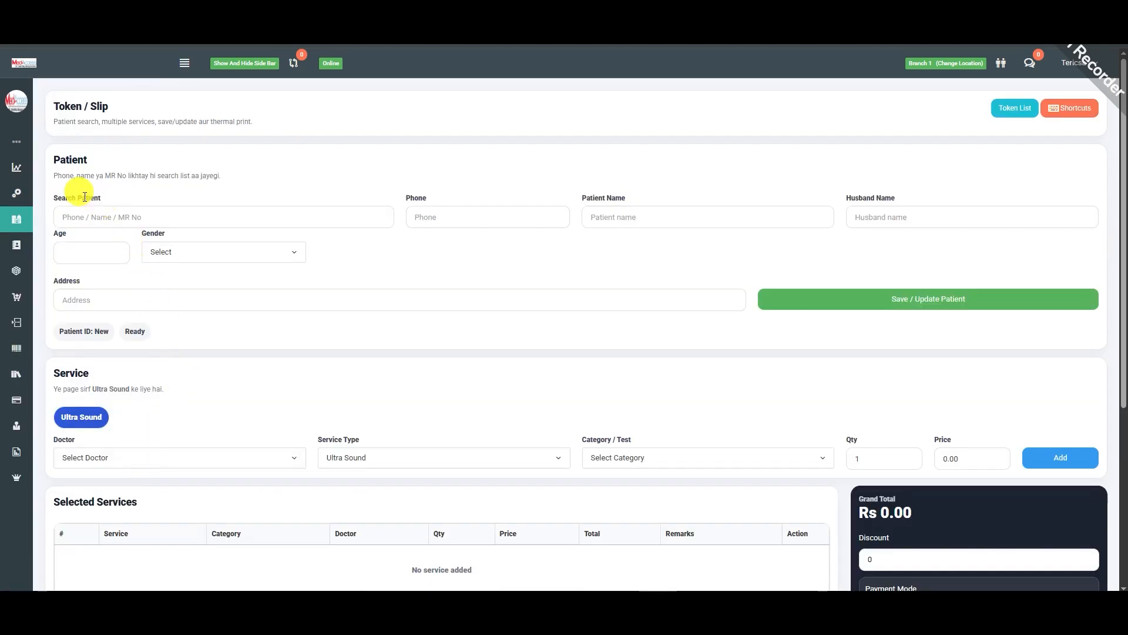
click(365, 218)
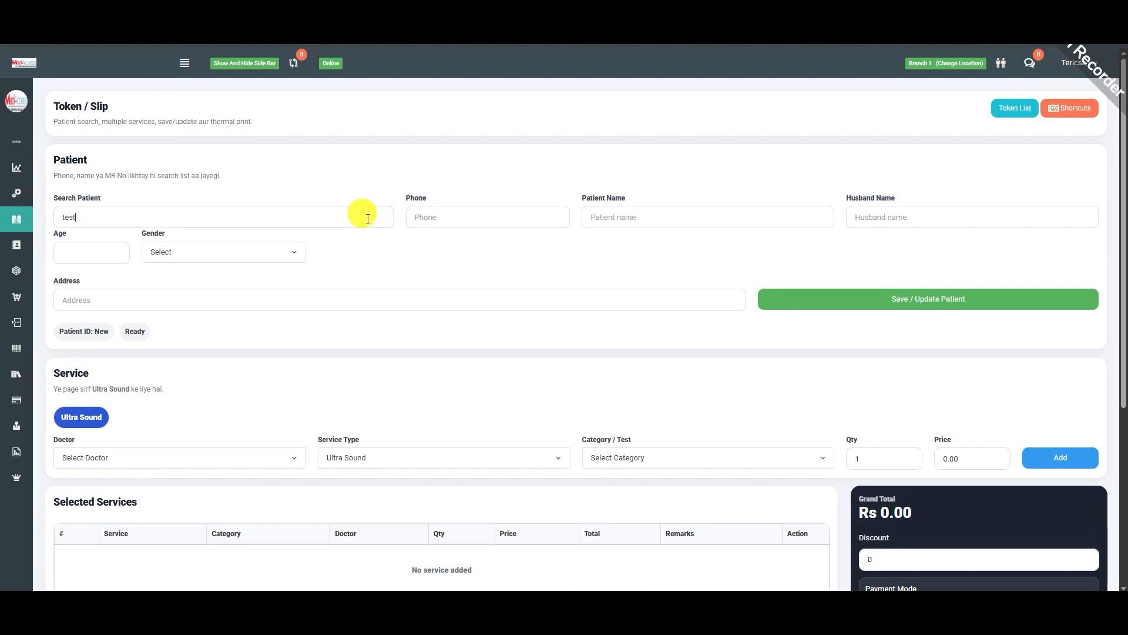
text(test)
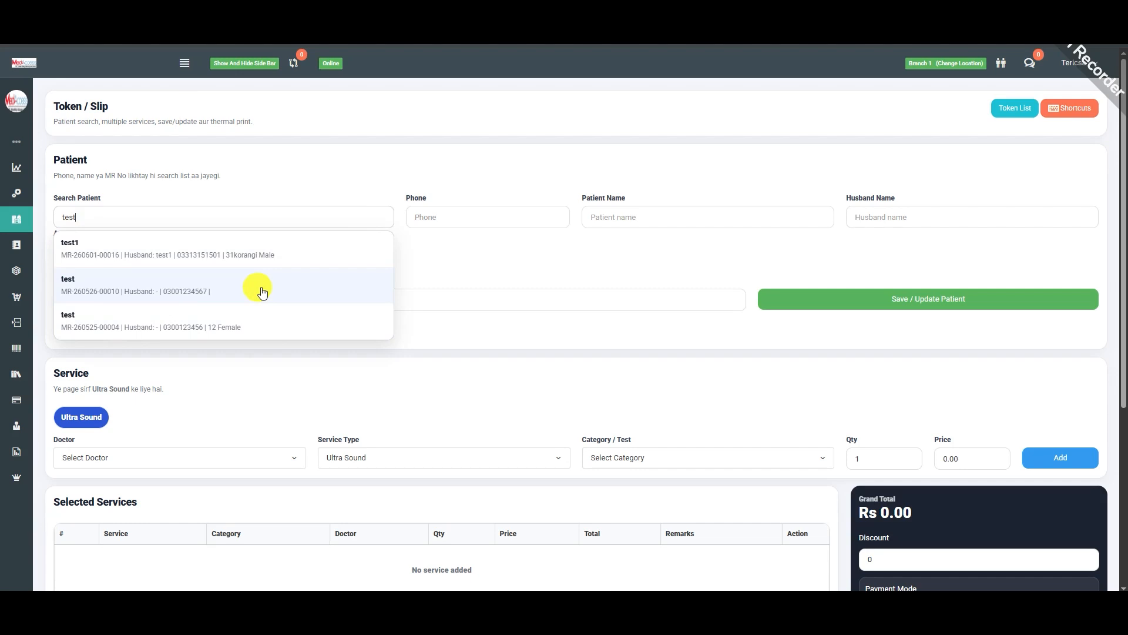
click(552, 280)
double_click(343, 213)
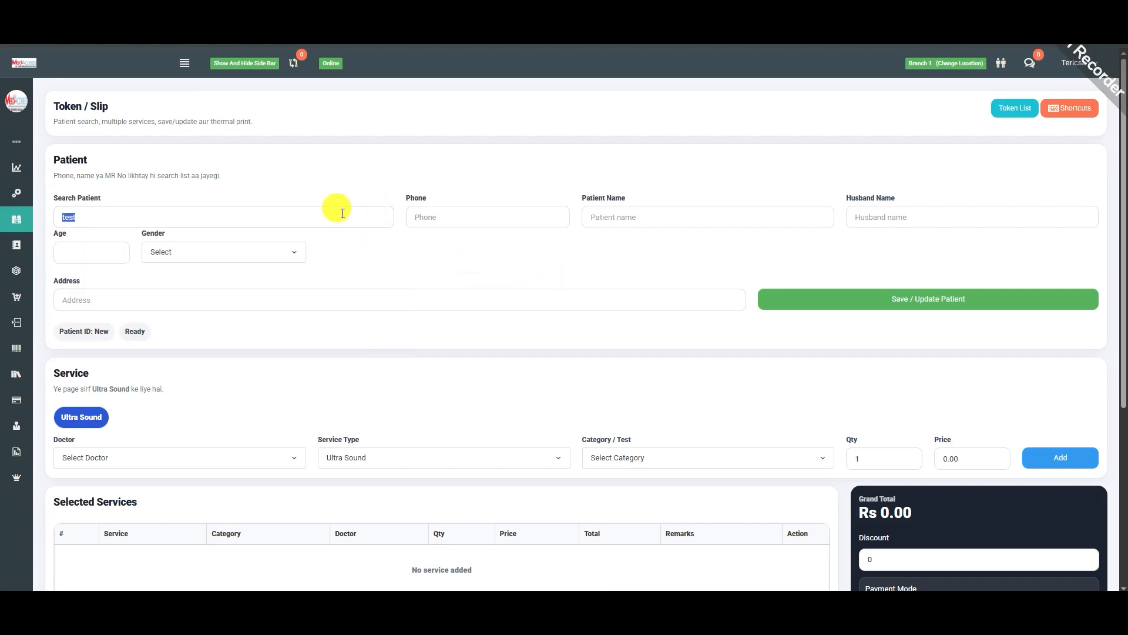
key(BackSpace)
Step: Fill in the new patient's name, phone number and husband's name, set age 32 and gender Male, and save the patient
click(456, 215)
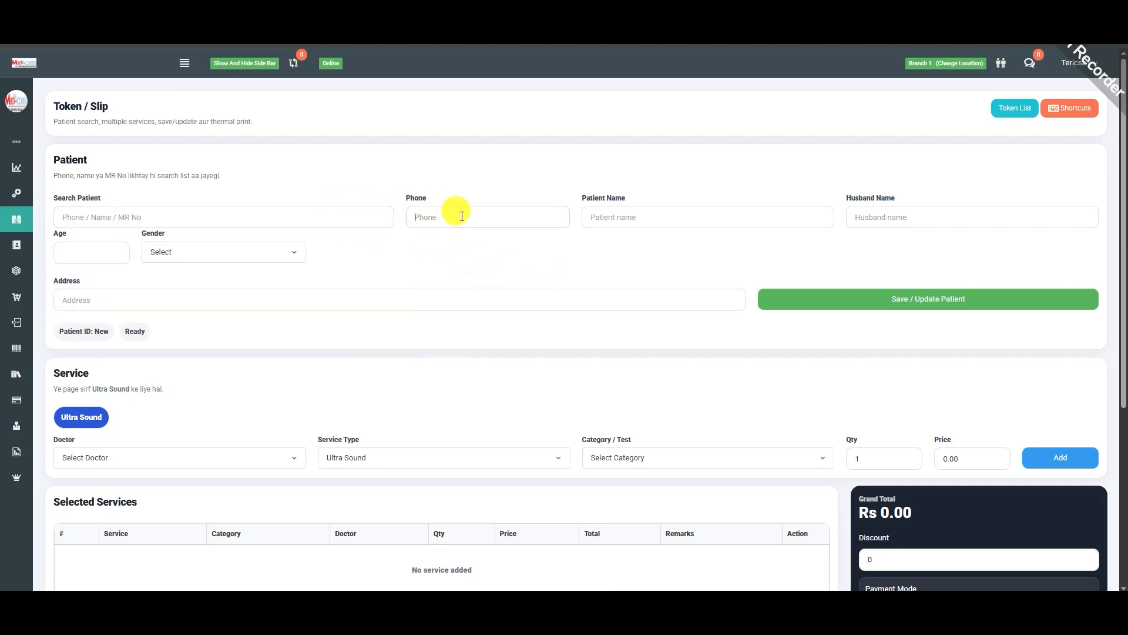
text(zubair)
key(Tab)
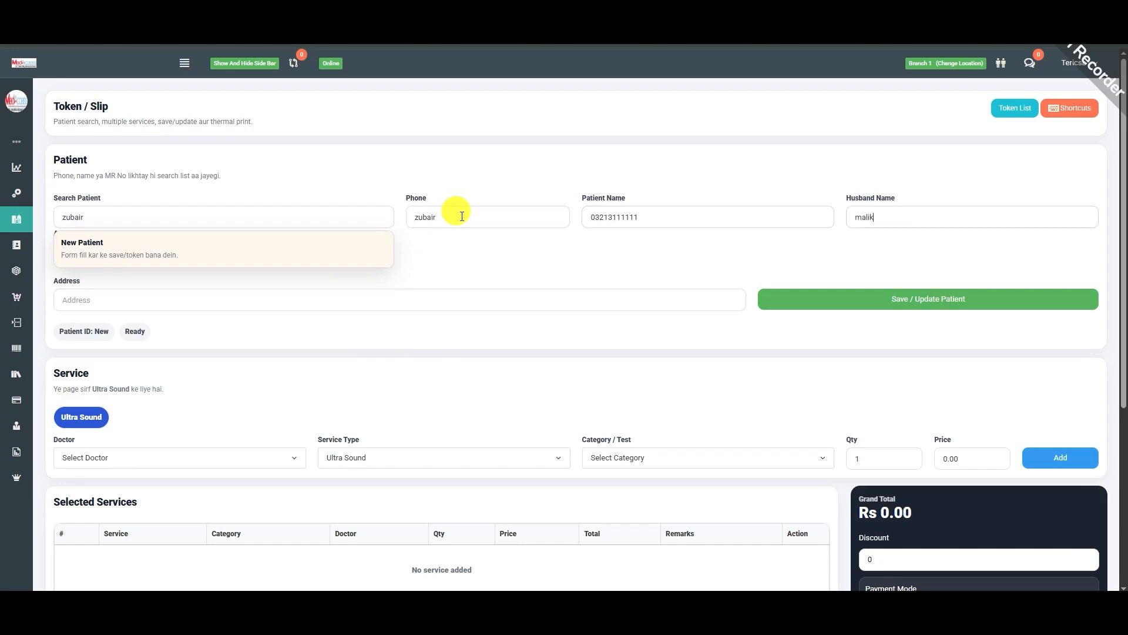
click(318, 250)
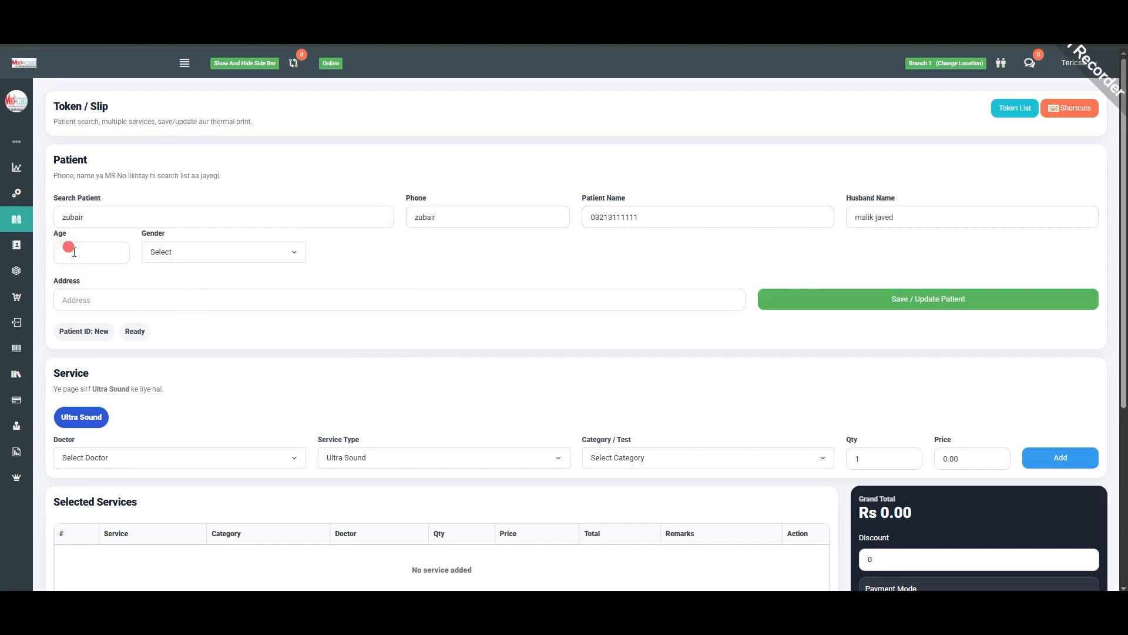
click(76, 252)
click(190, 254)
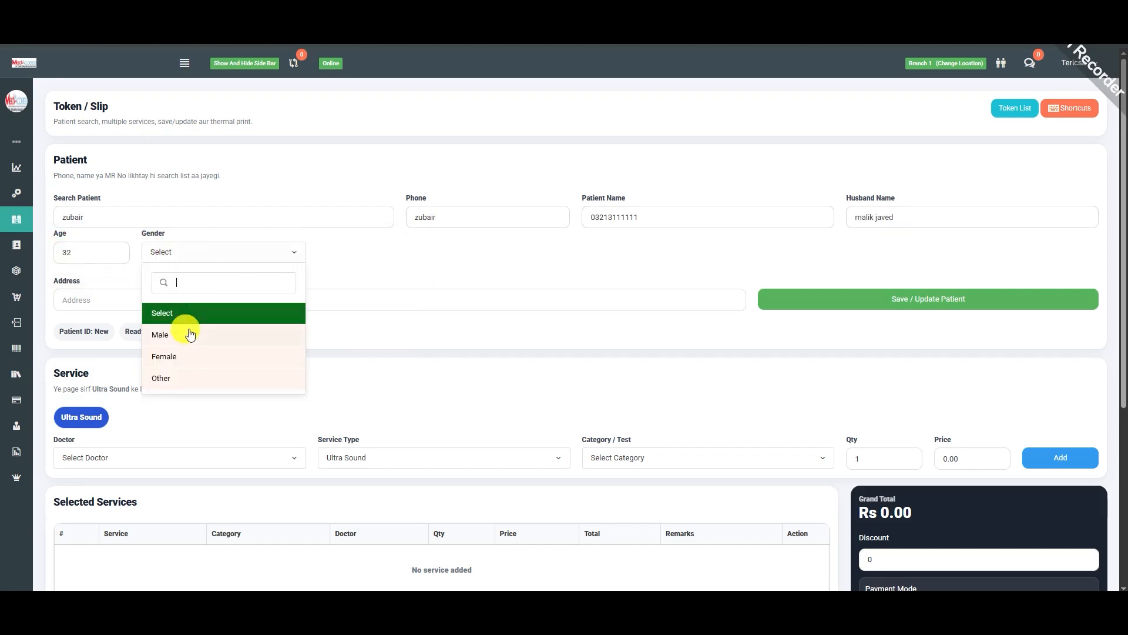
click(188, 335)
click(933, 305)
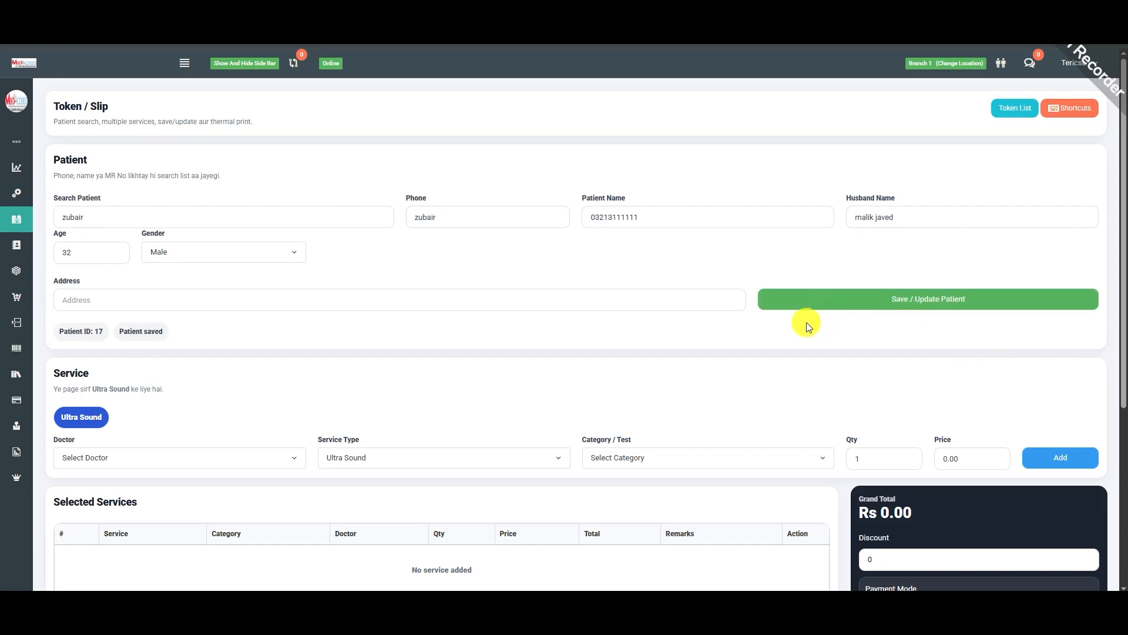
Step: Assign the second listed doctor and the Ultra Sound service type to the slip, and view the available test categories
scroll(372, 358, down, 4)
click(184, 227)
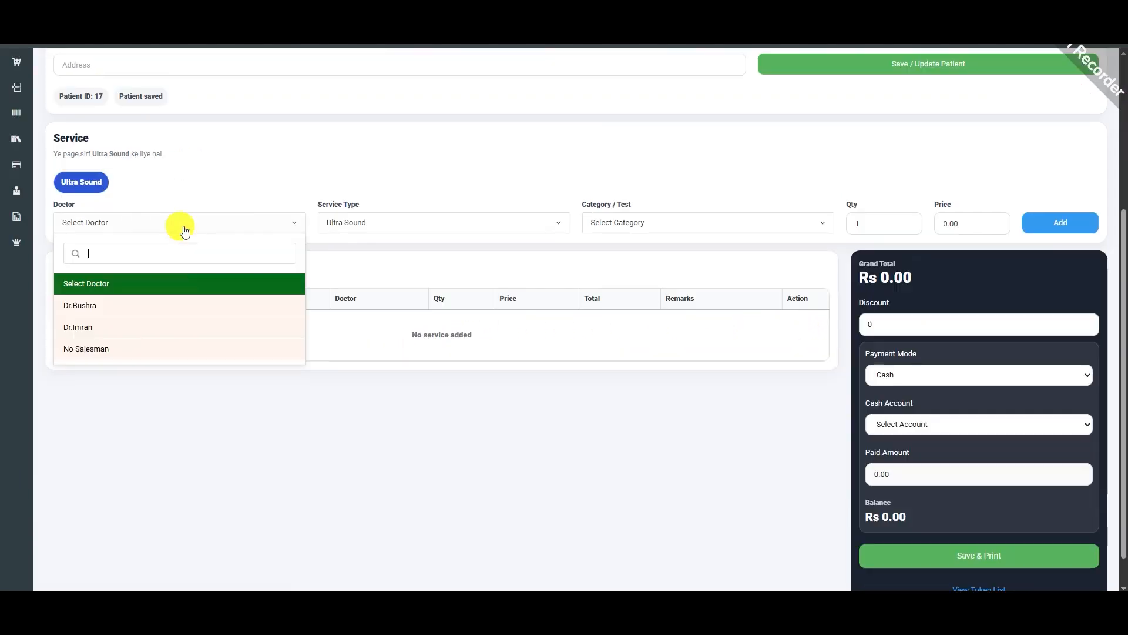
click(196, 330)
click(470, 228)
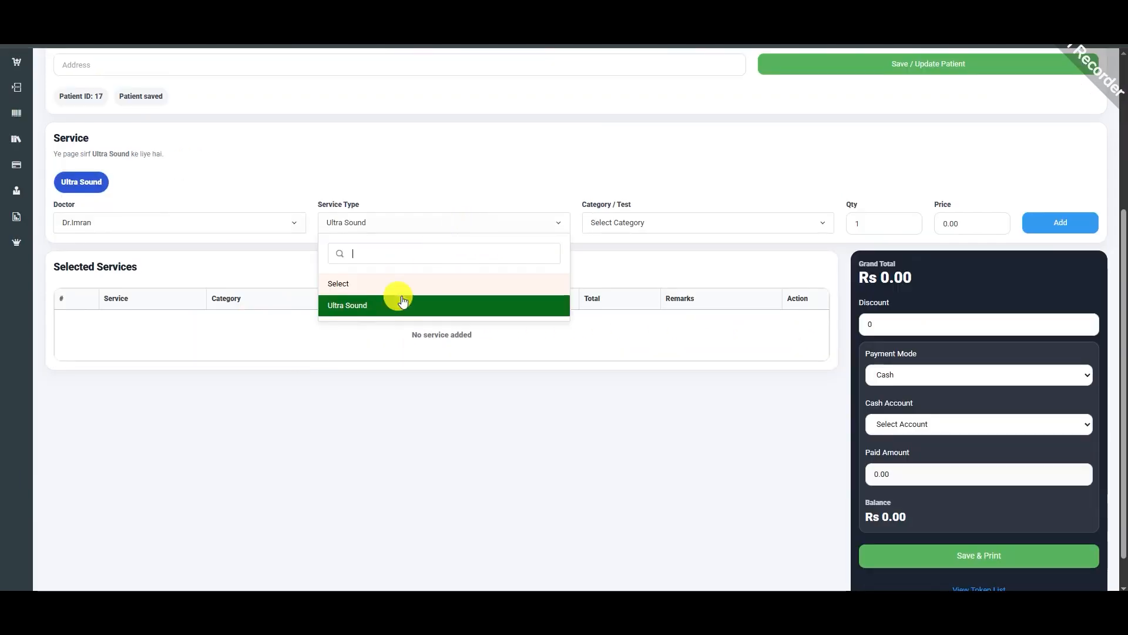
click(360, 305)
click(705, 221)
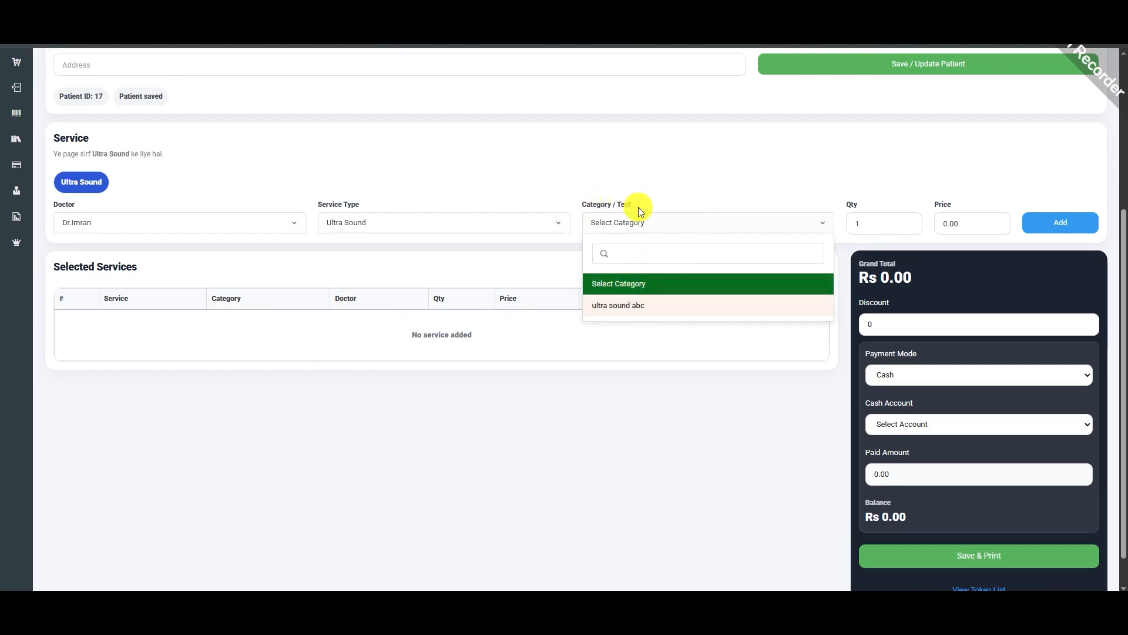
click(764, 181)
Step: Open the Service Category price setup page in the HMS section
scroll(303, 274, up, 4)
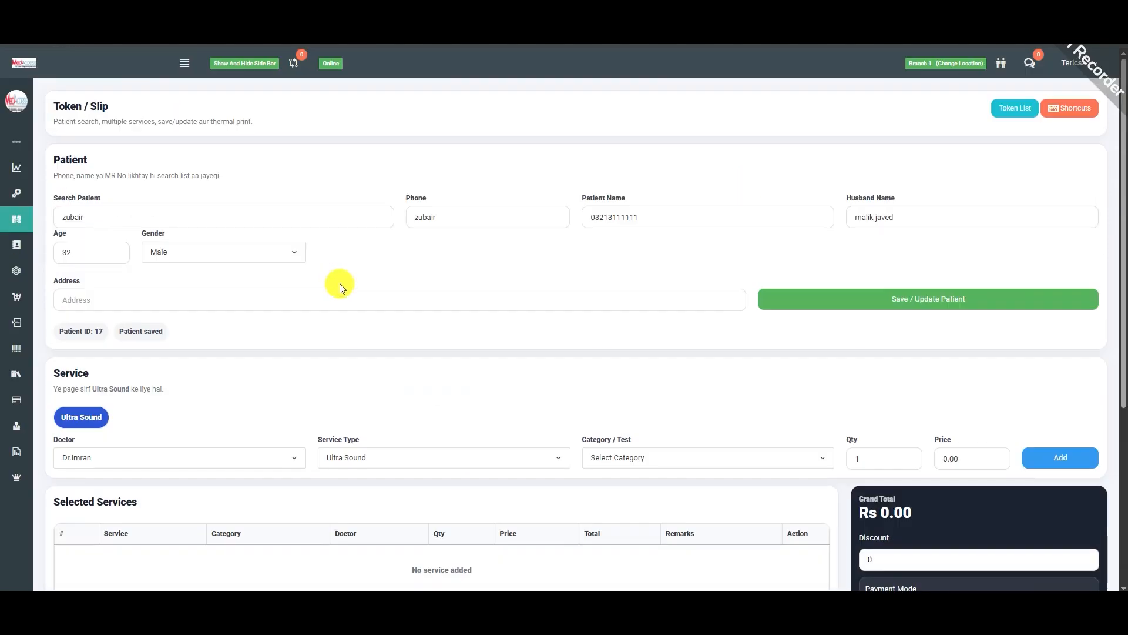
click(182, 62)
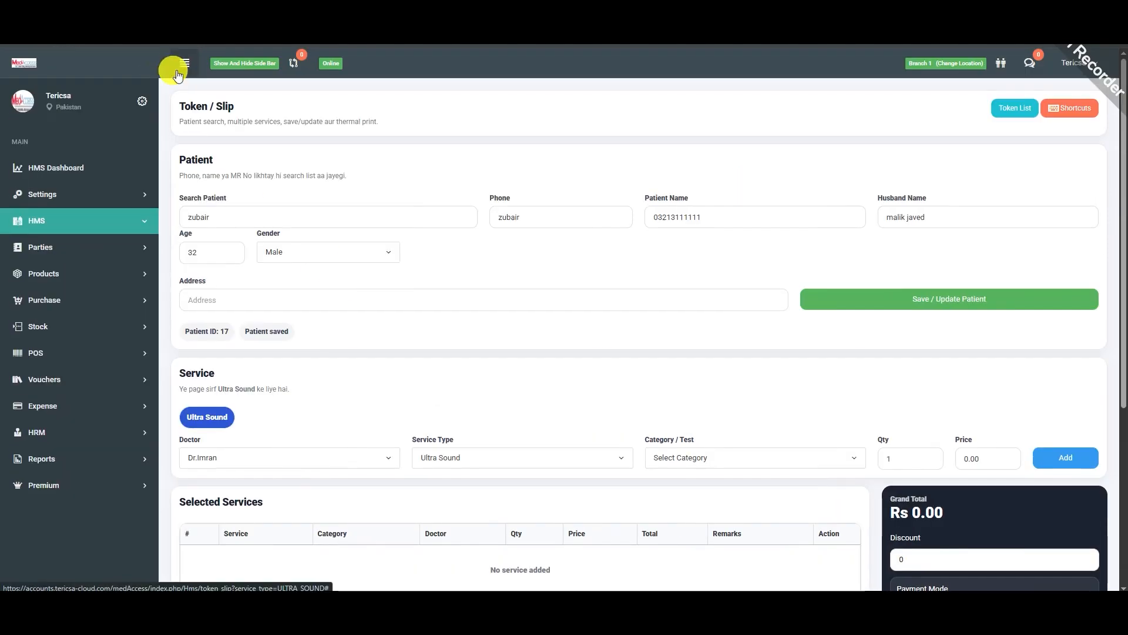
click(94, 226)
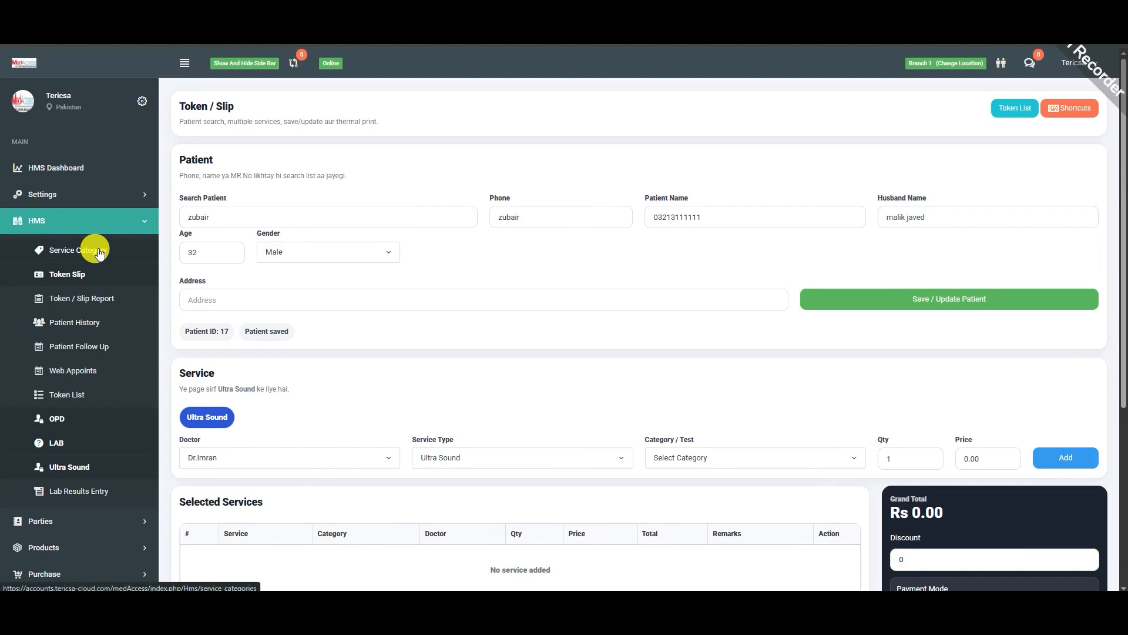
click(98, 253)
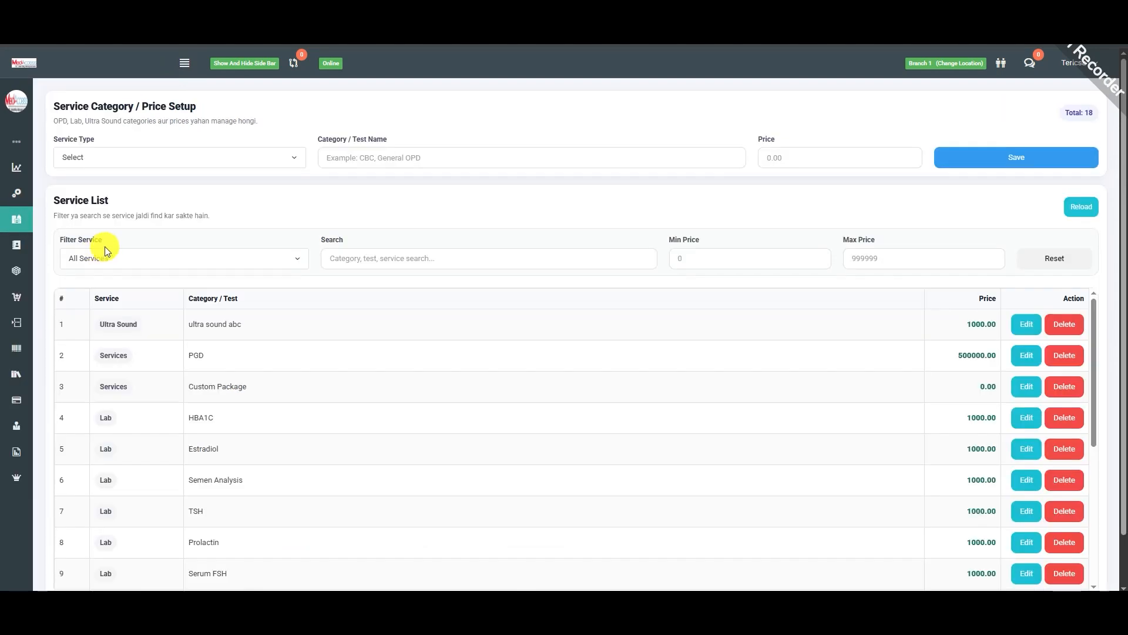
Step: Create a Lab service category named CUB Plain with a price of 25000 and save it
click(177, 160)
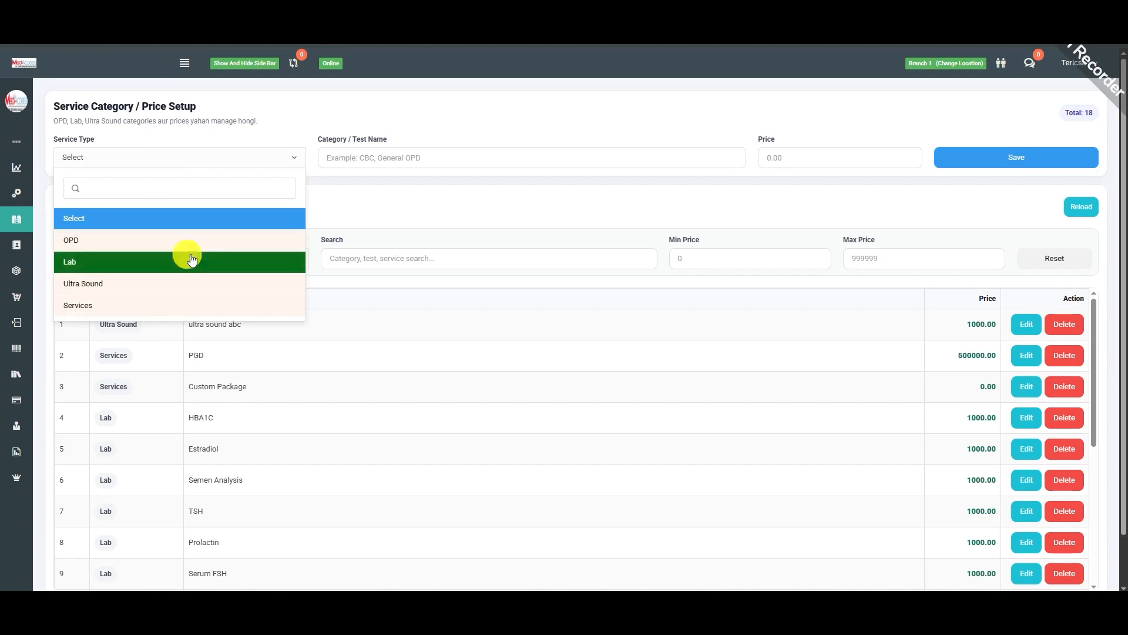
click(192, 259)
click(403, 151)
click(397, 129)
click(398, 154)
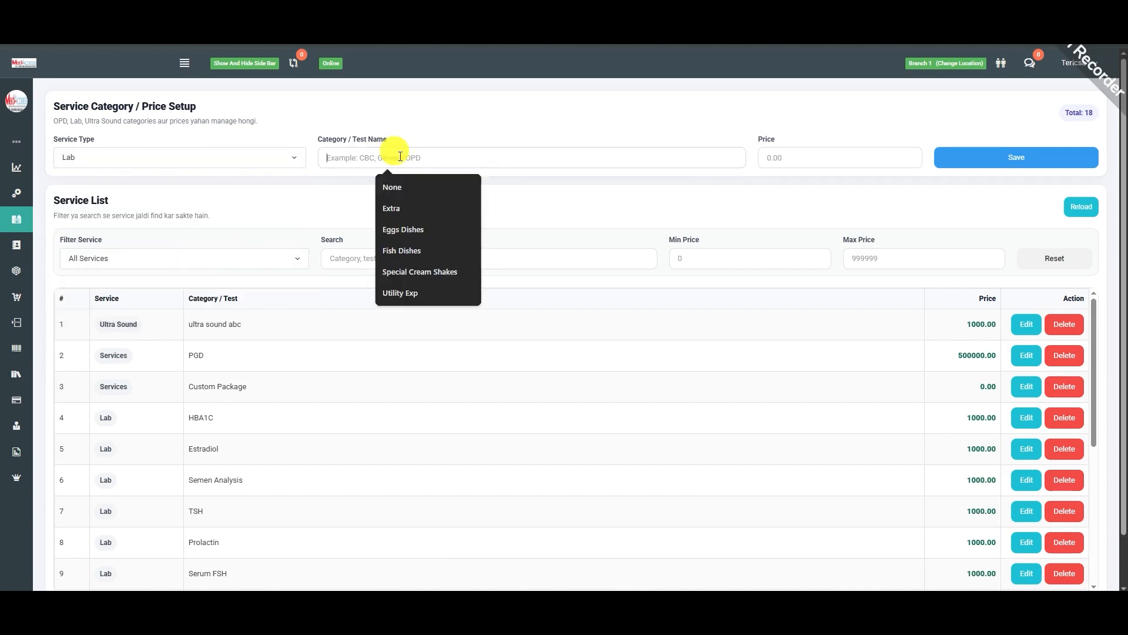
click(394, 128)
click(393, 152)
text(CUB Plain)
click(835, 162)
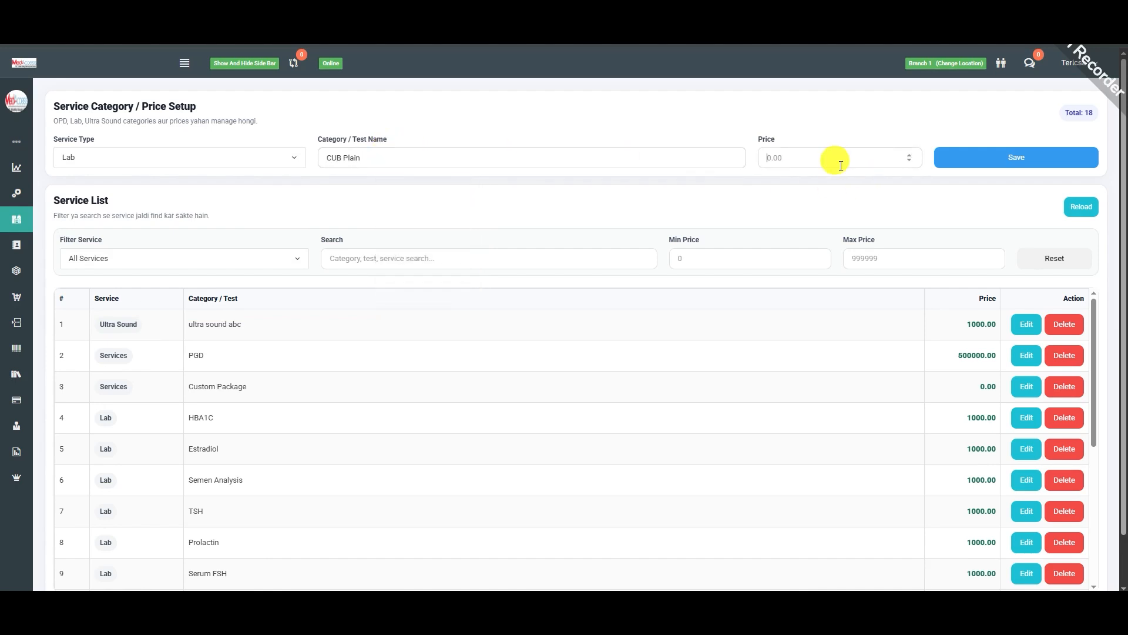
text(25000)
click(988, 157)
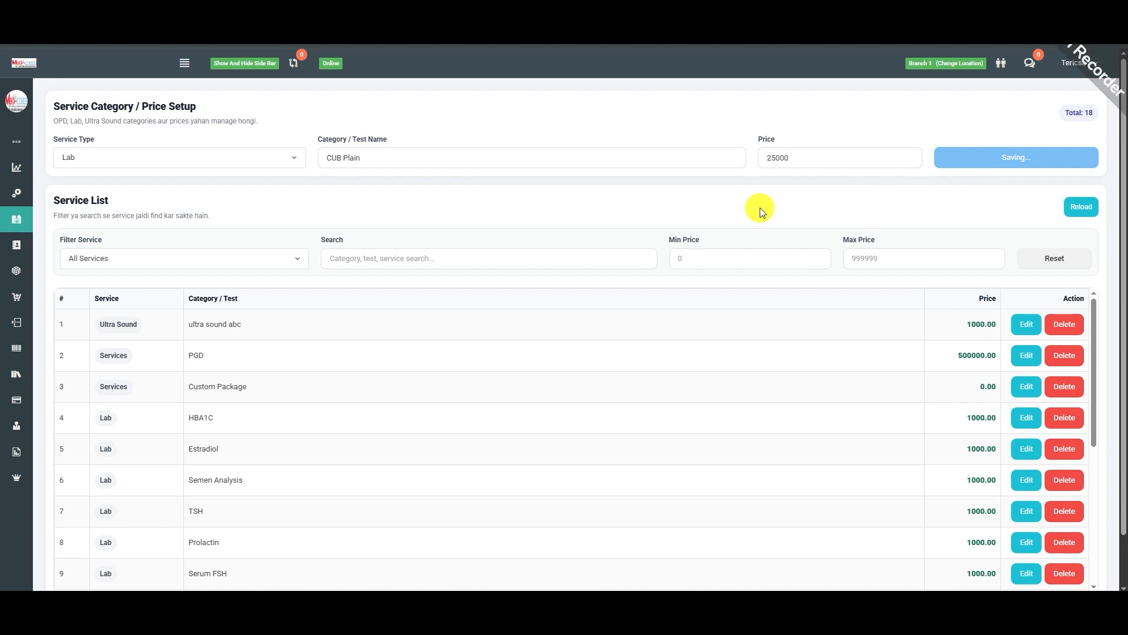
drag(1008, 76, 958, 96)
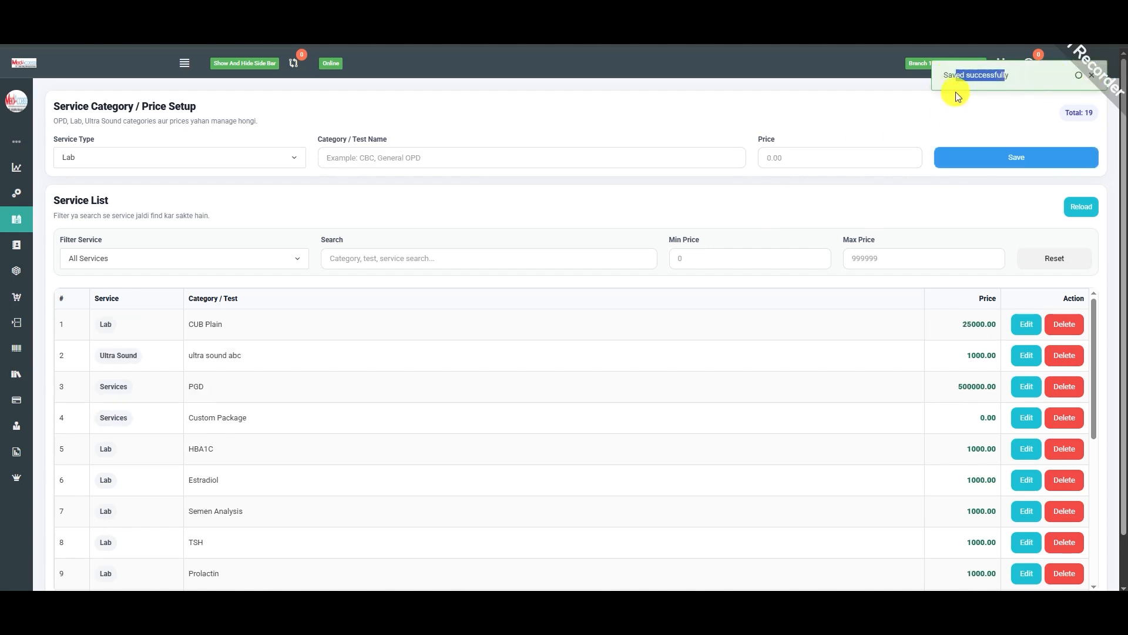
Step: Reload the service list and check the CUB Plain entry
click(1079, 207)
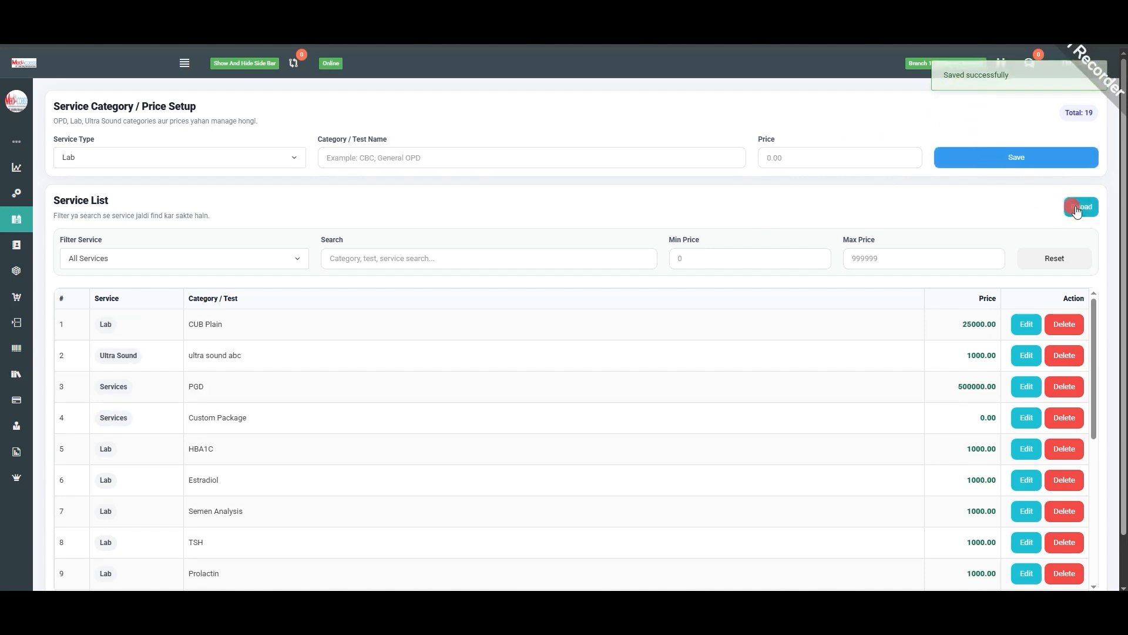
click(305, 260)
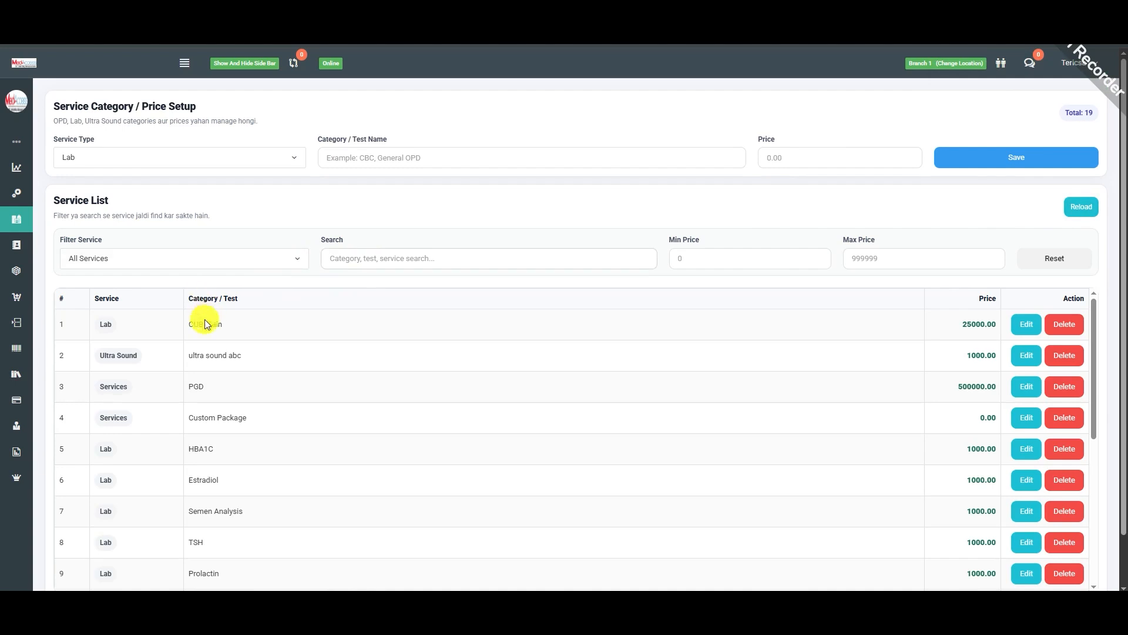
triple_click(204, 325)
Step: Start a new Lab slip from the HMS section
click(174, 65)
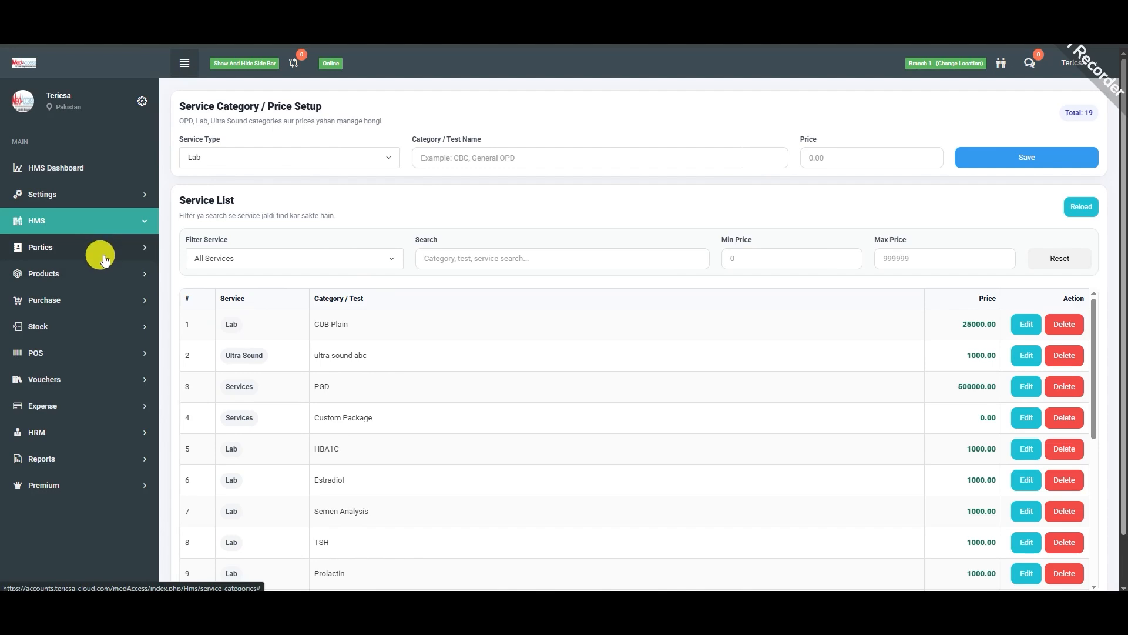
click(101, 229)
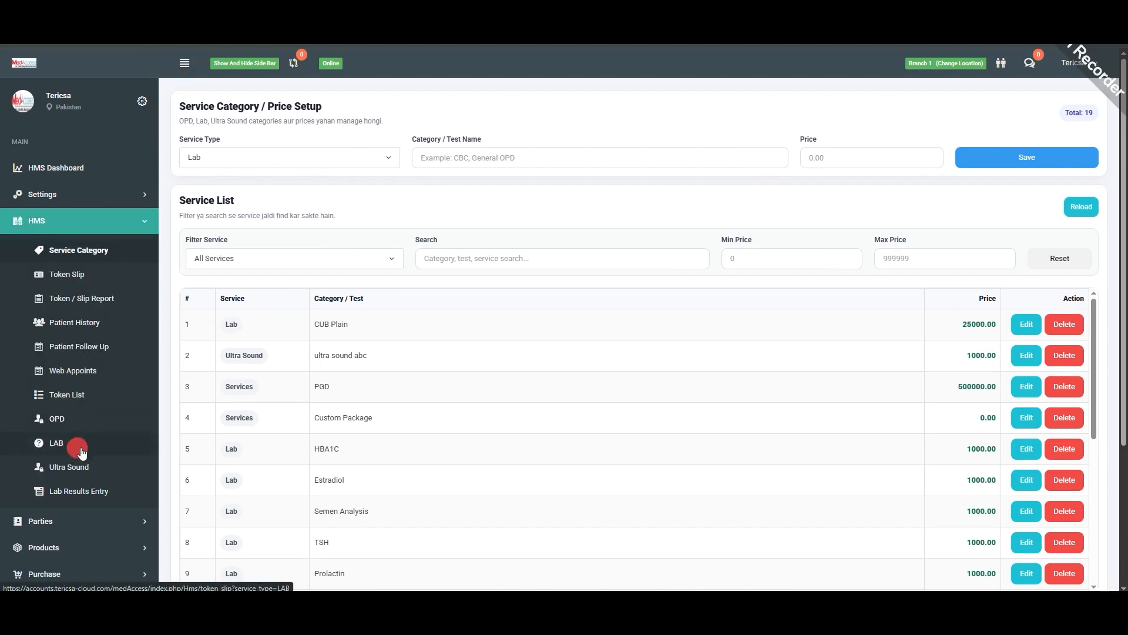
click(93, 449)
Step: Assign the first listed doctor and the CUB Plain test to the Lab slip, and check the test's price
scroll(256, 375, down, 2)
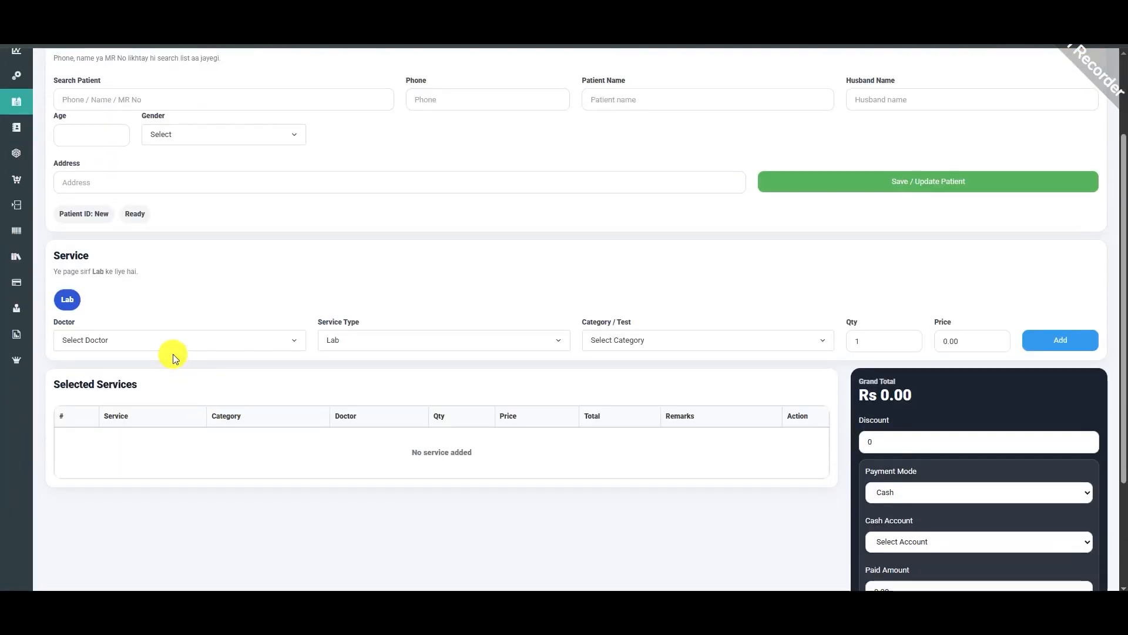
click(171, 346)
click(161, 423)
click(630, 344)
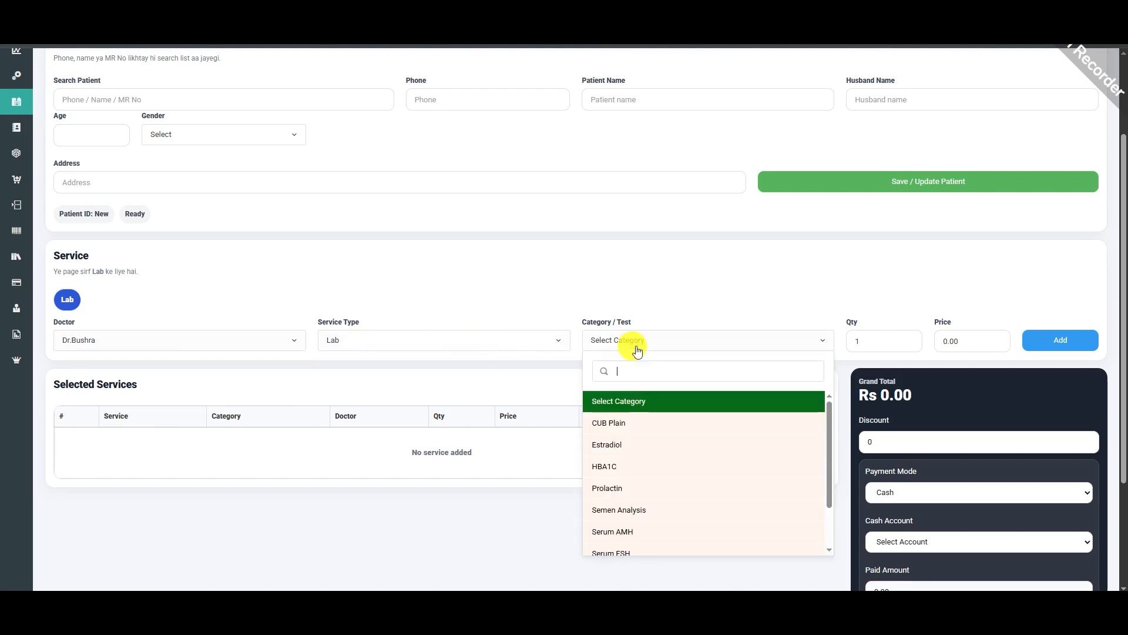
click(630, 422)
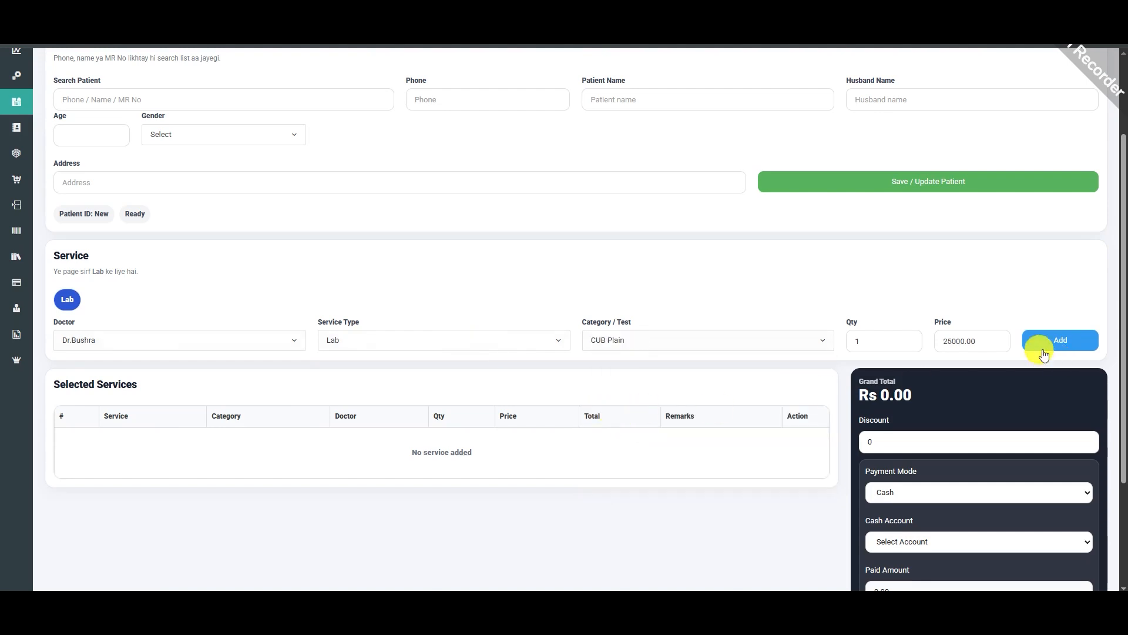
drag(972, 348, 919, 346)
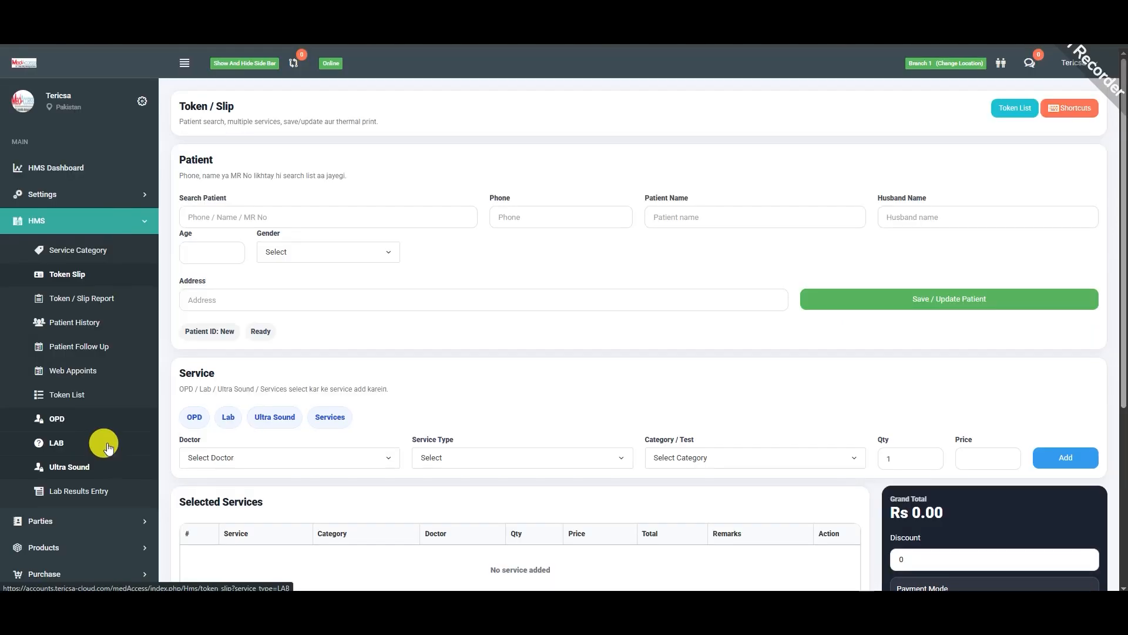
Step: Open Lab Results Entry, search for the patient by the first letters of the name, and select the match
click(118, 495)
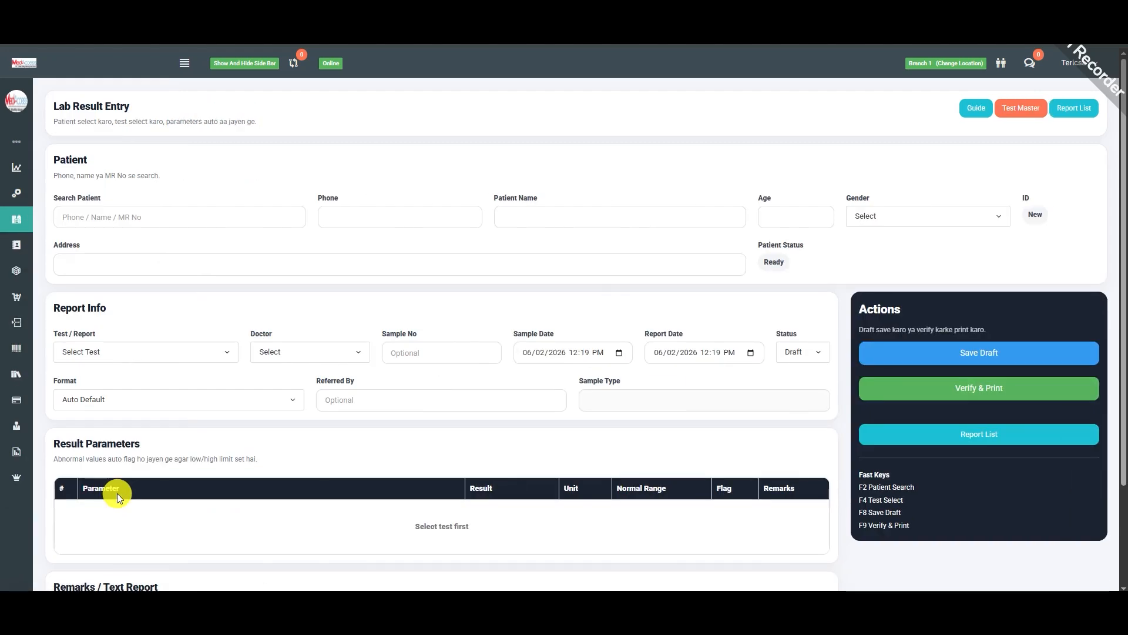
click(122, 218)
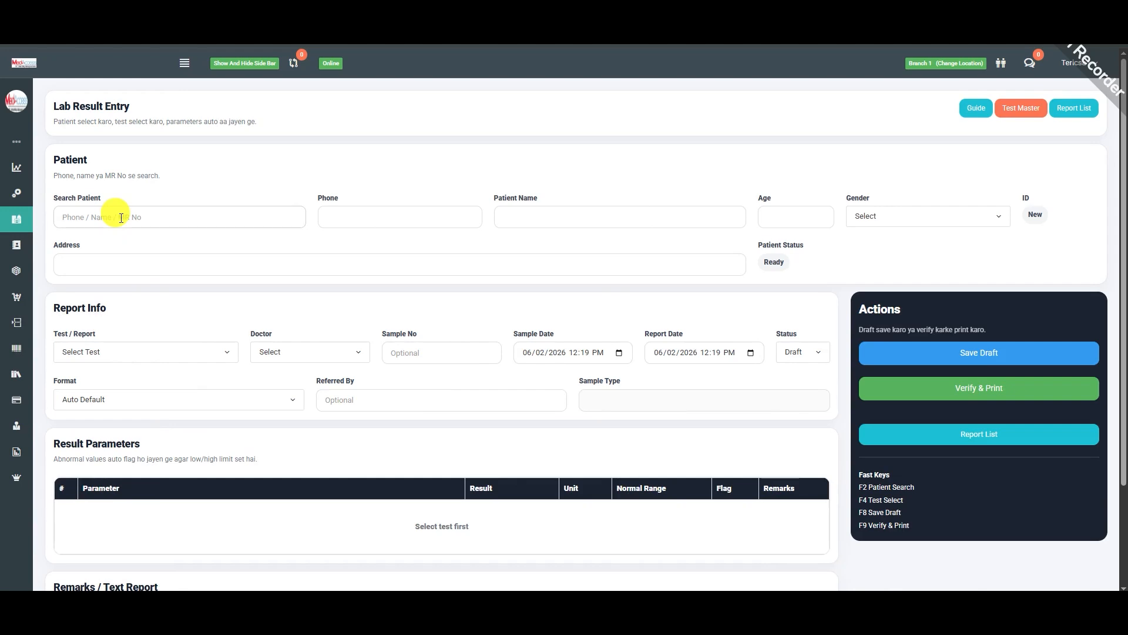
text(zu)
click(122, 242)
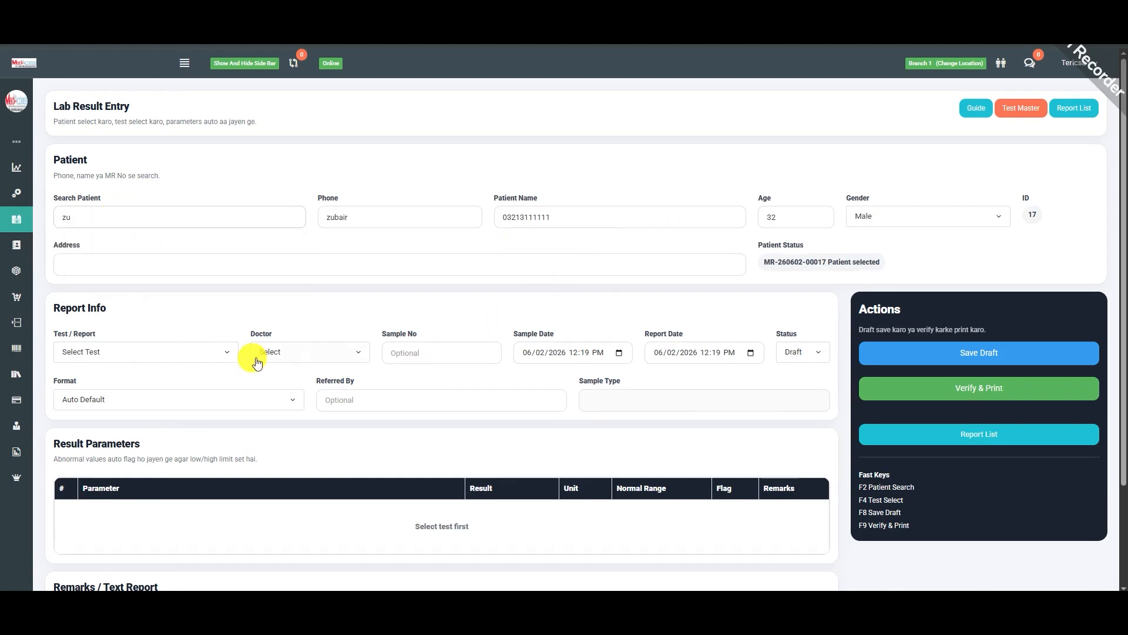
Step: Select the Calcium test for the lab report and assign the second listed doctor
click(135, 353)
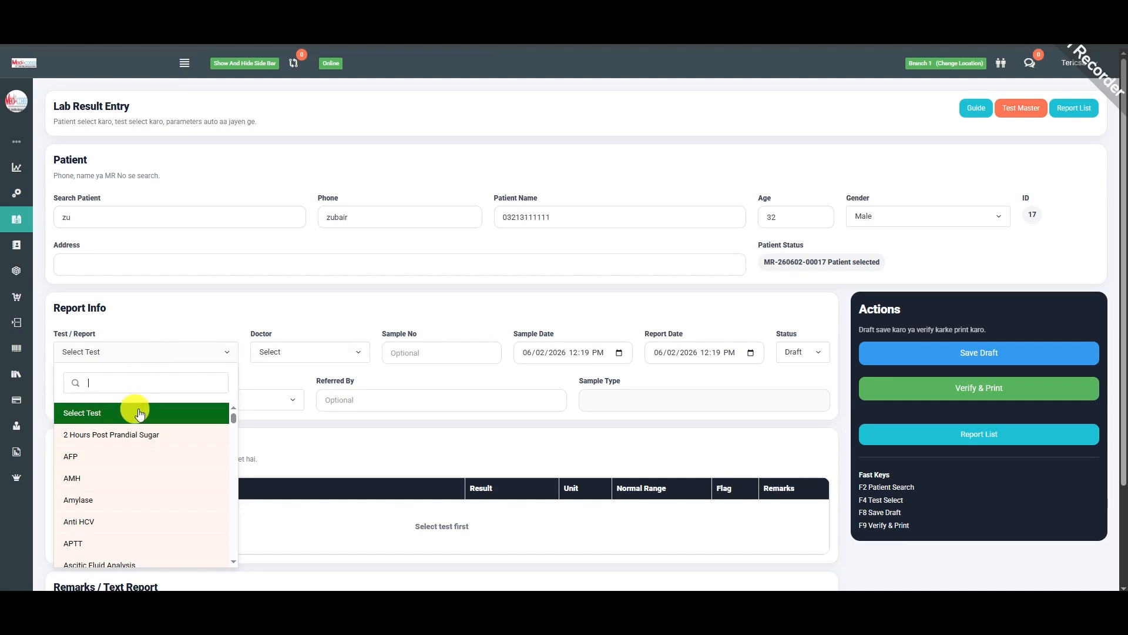
scroll(139, 414, down, 3)
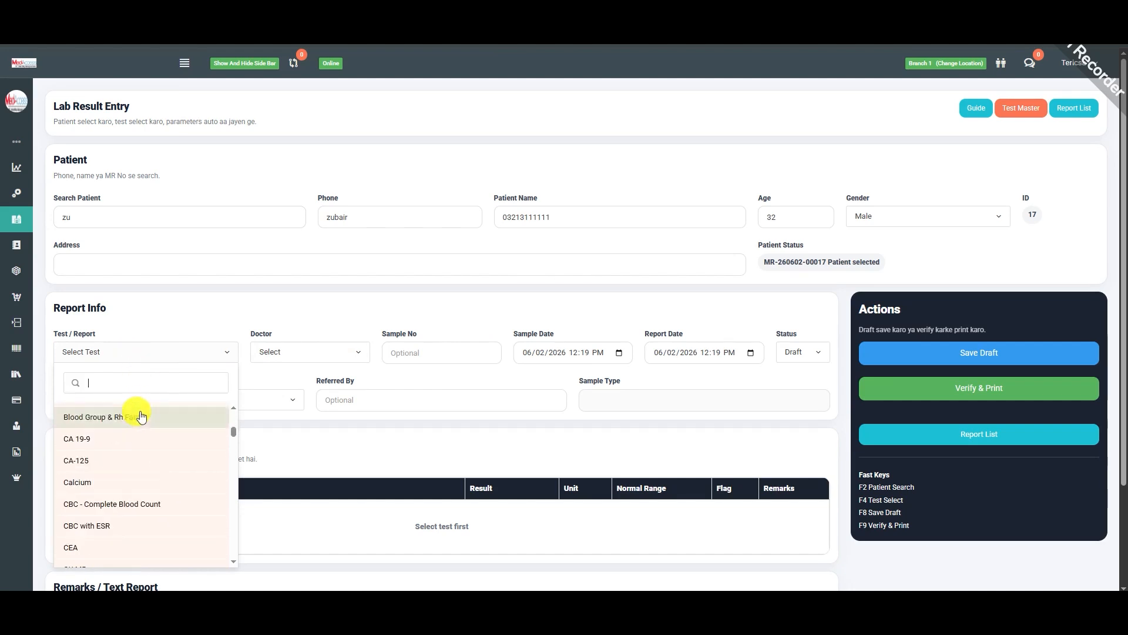
click(147, 480)
click(350, 356)
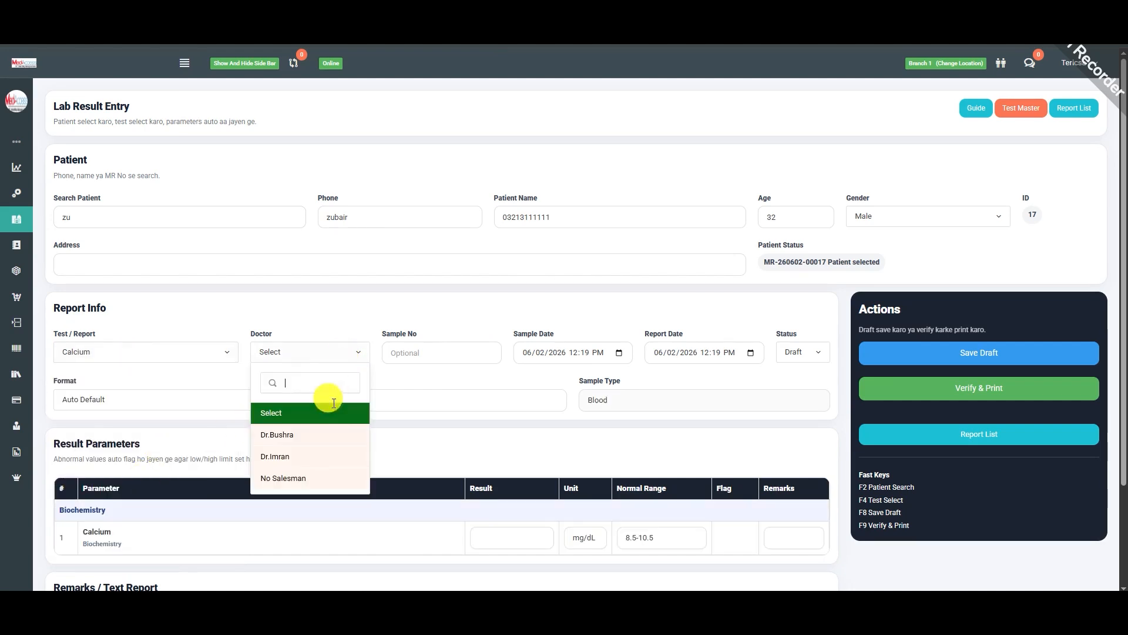
click(325, 455)
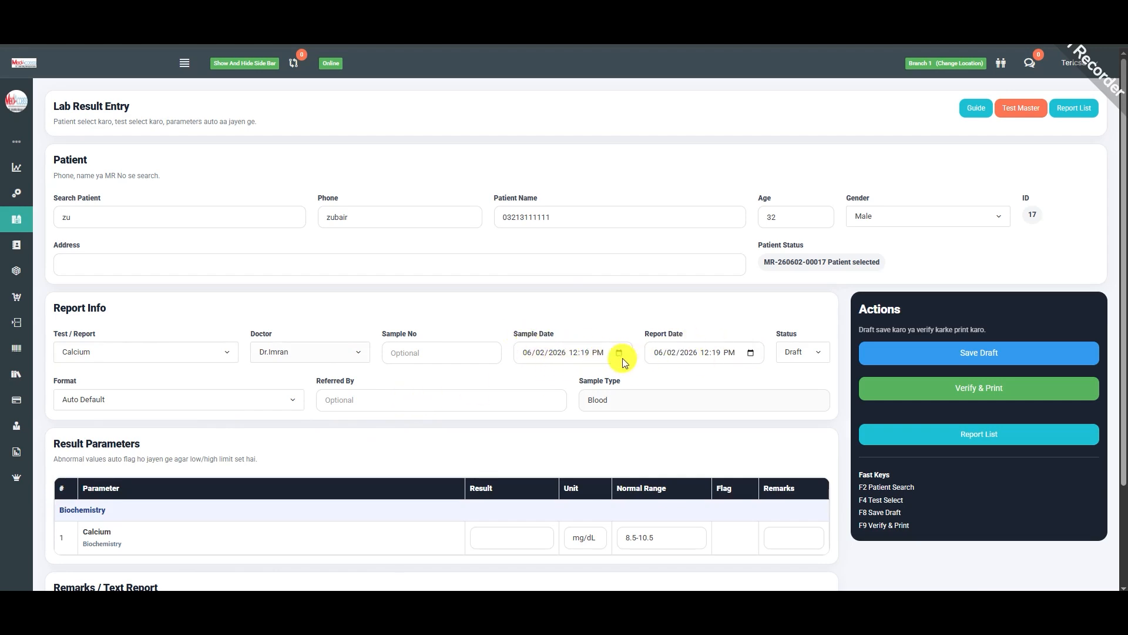
Step: Set the lab report's date to 06/12/2026 and its status to Verified
click(752, 353)
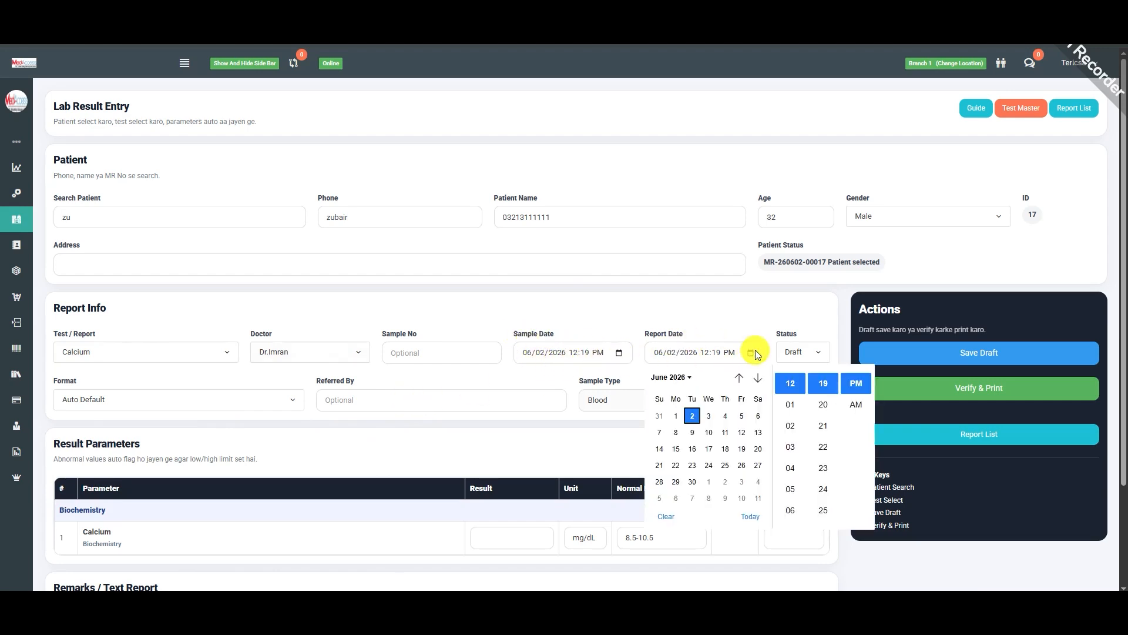
click(742, 432)
click(725, 309)
click(804, 352)
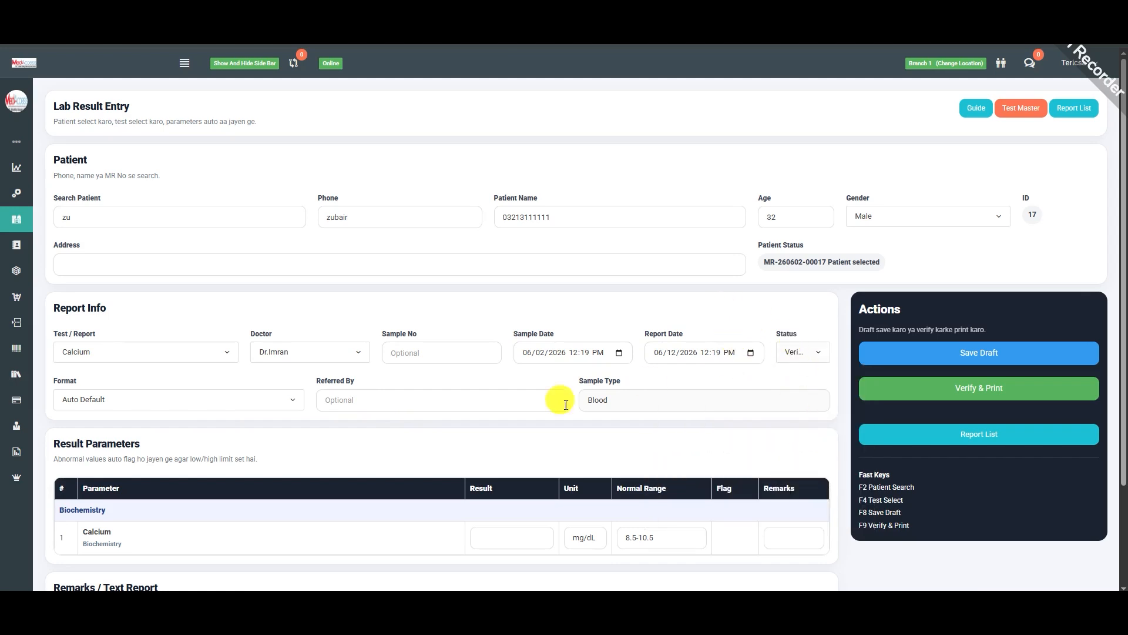
Step: Enter Positive as the Calcium result, leaving the parameter remarks and the report remarks empty
scroll(387, 463, down, 3)
click(516, 411)
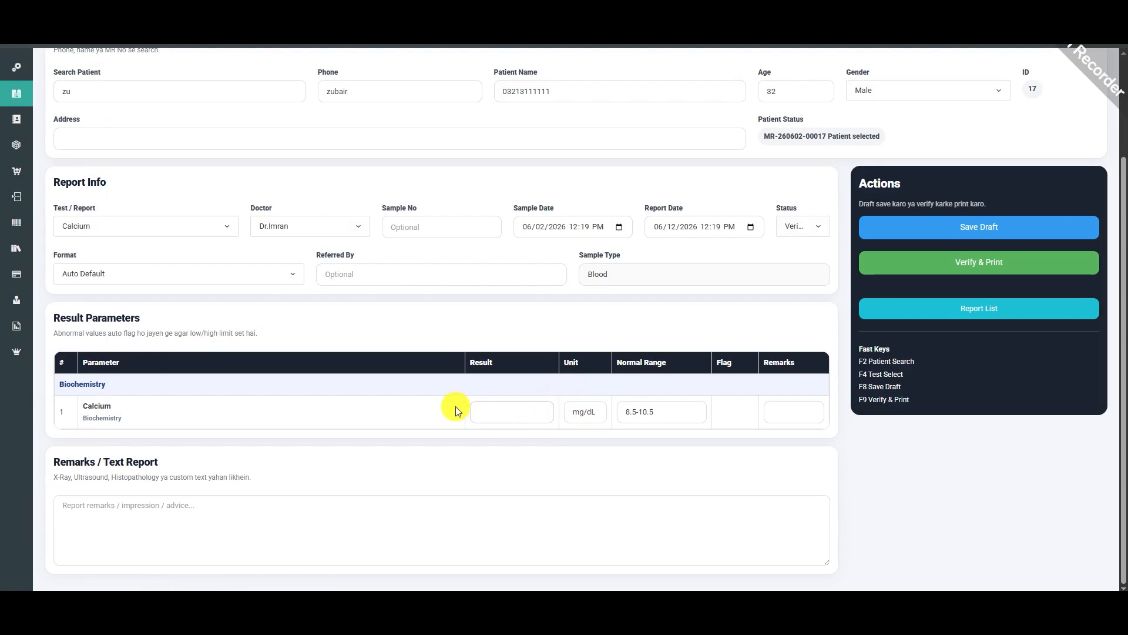
text(Positive)
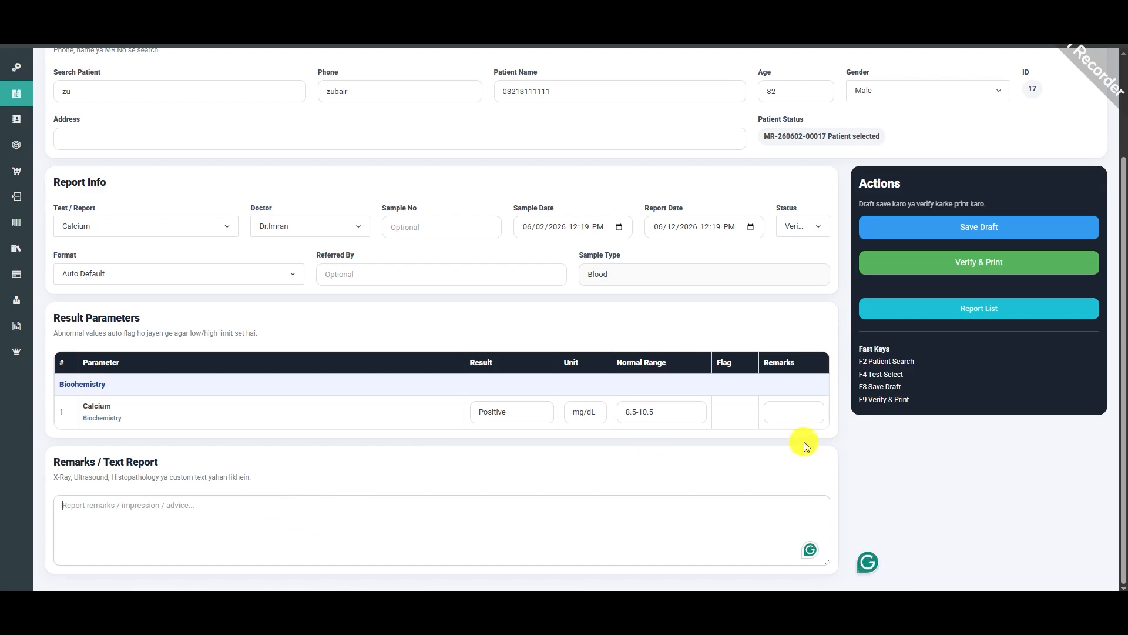
click(789, 410)
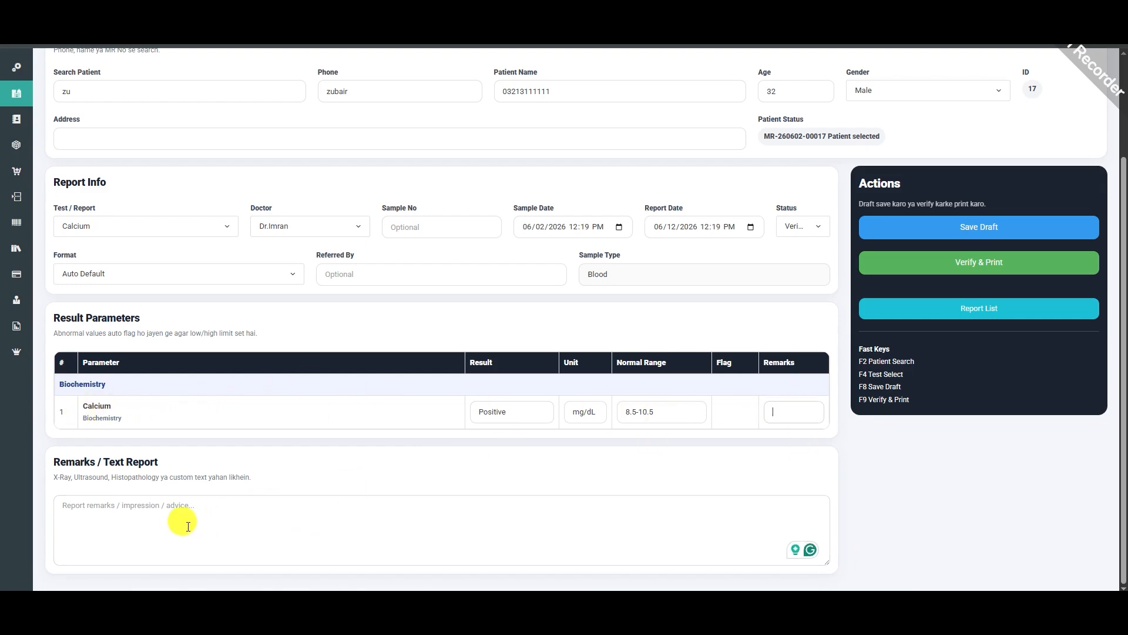
click(167, 521)
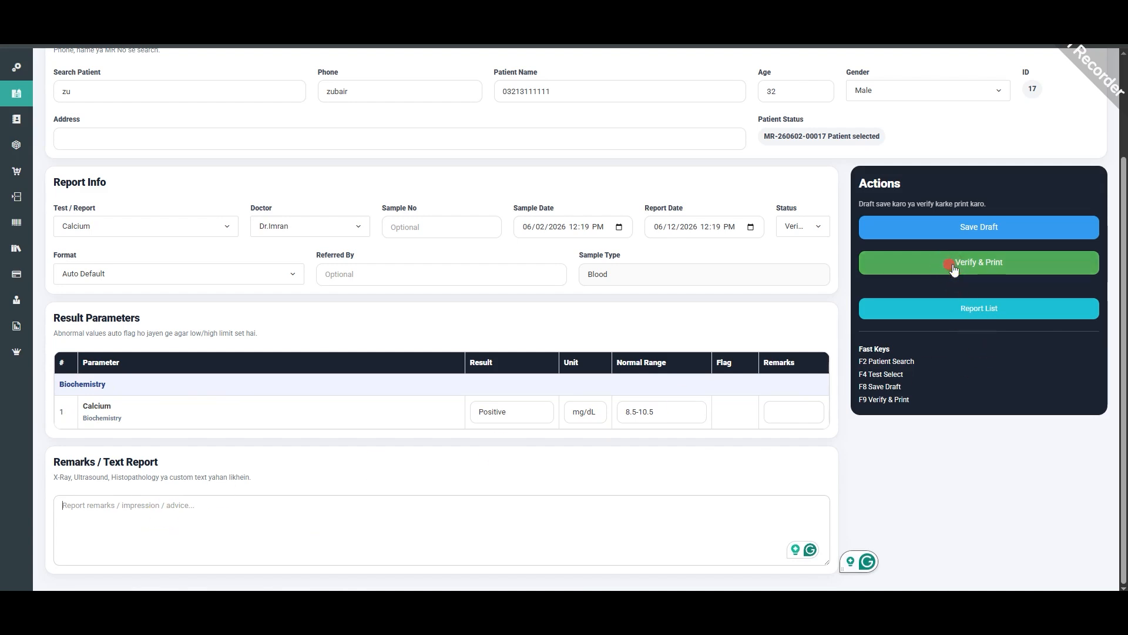
Step: Verify the Calcium lab report and bring up its print preview, then close the preview without printing
click(952, 266)
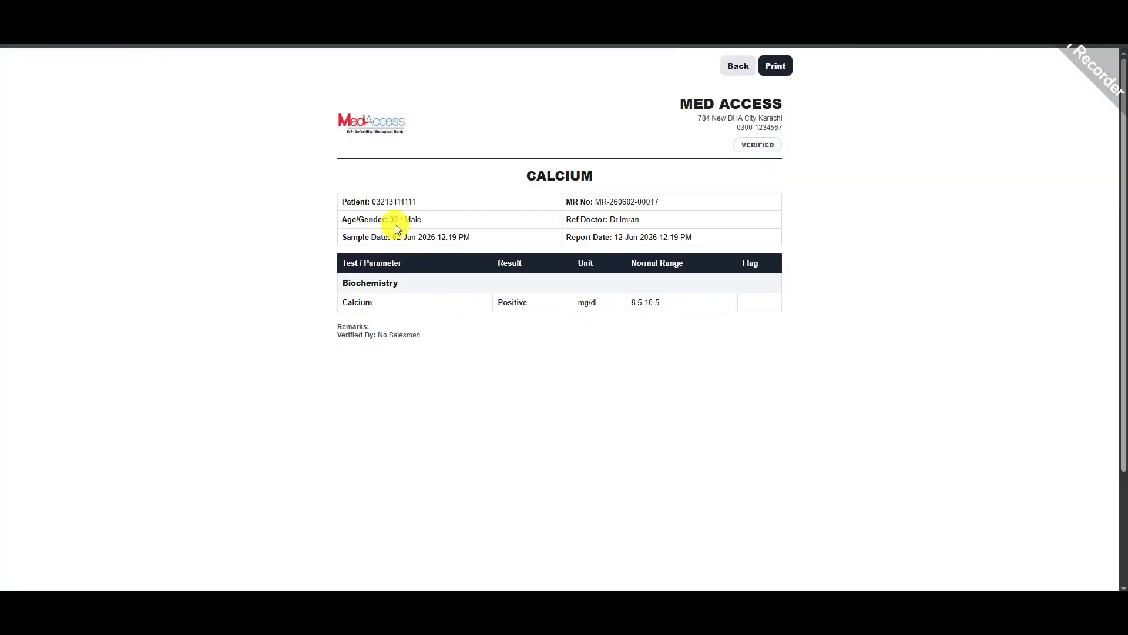
click(774, 71)
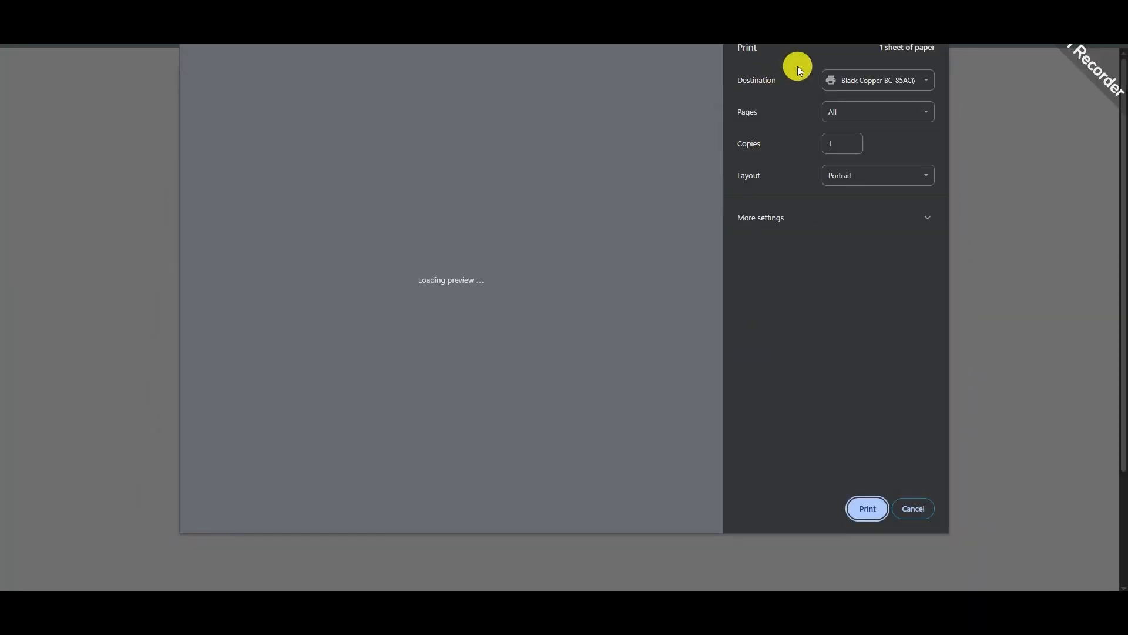
click(925, 508)
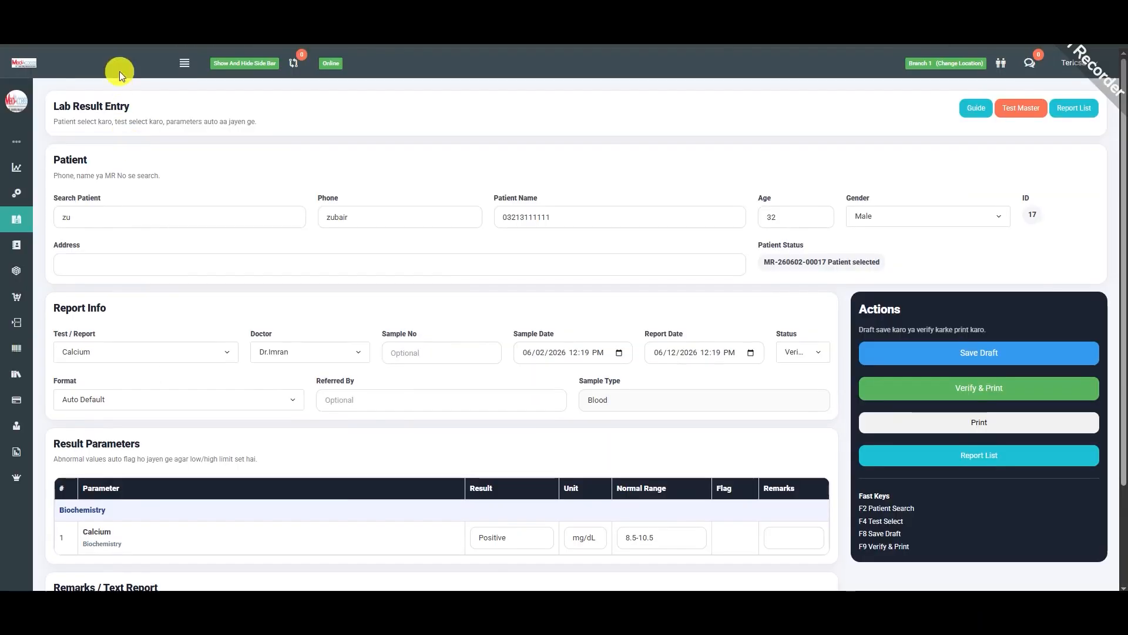
Step: Open the Token / Slip Report from the HMS section and look through its token detail list
click(183, 63)
click(59, 252)
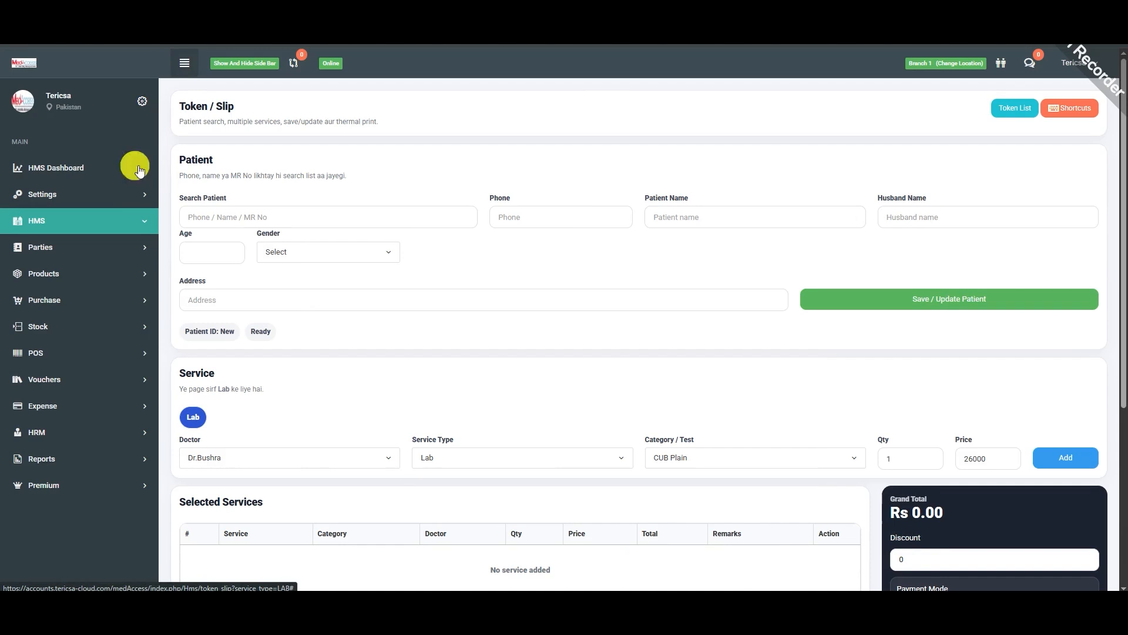
click(106, 222)
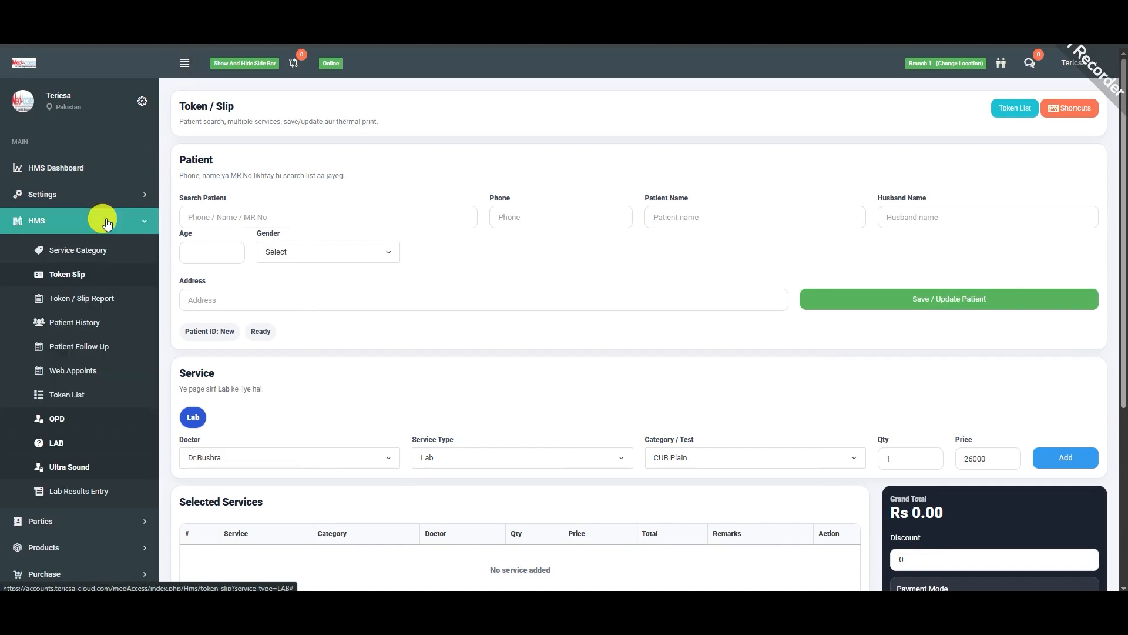
click(121, 296)
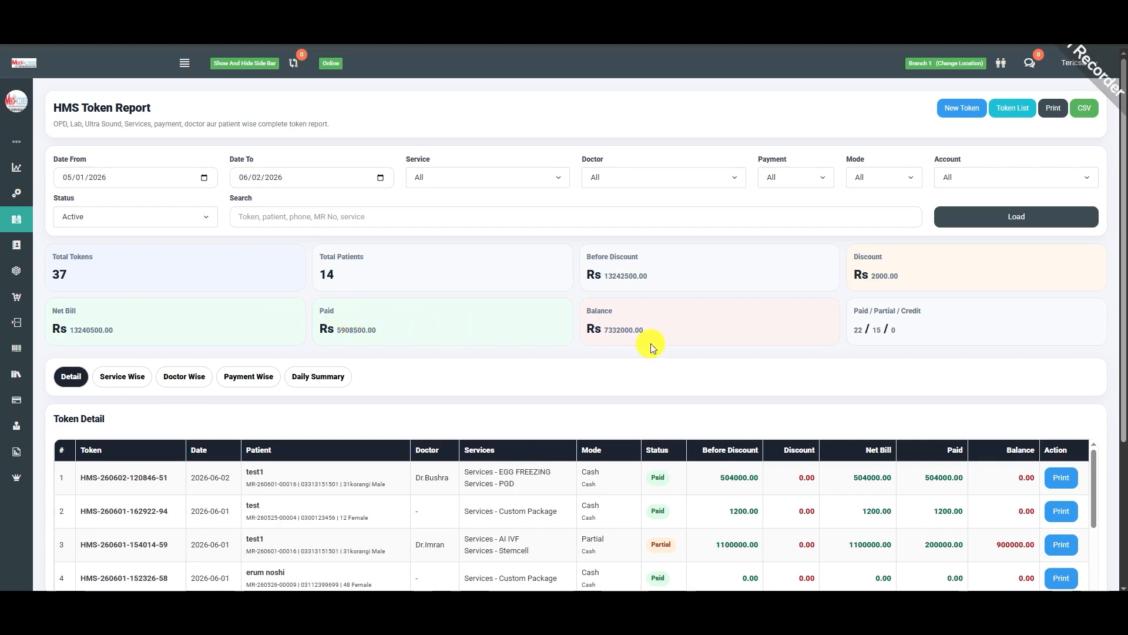
scroll(650, 347, down, 3)
scroll(822, 353, down, 4)
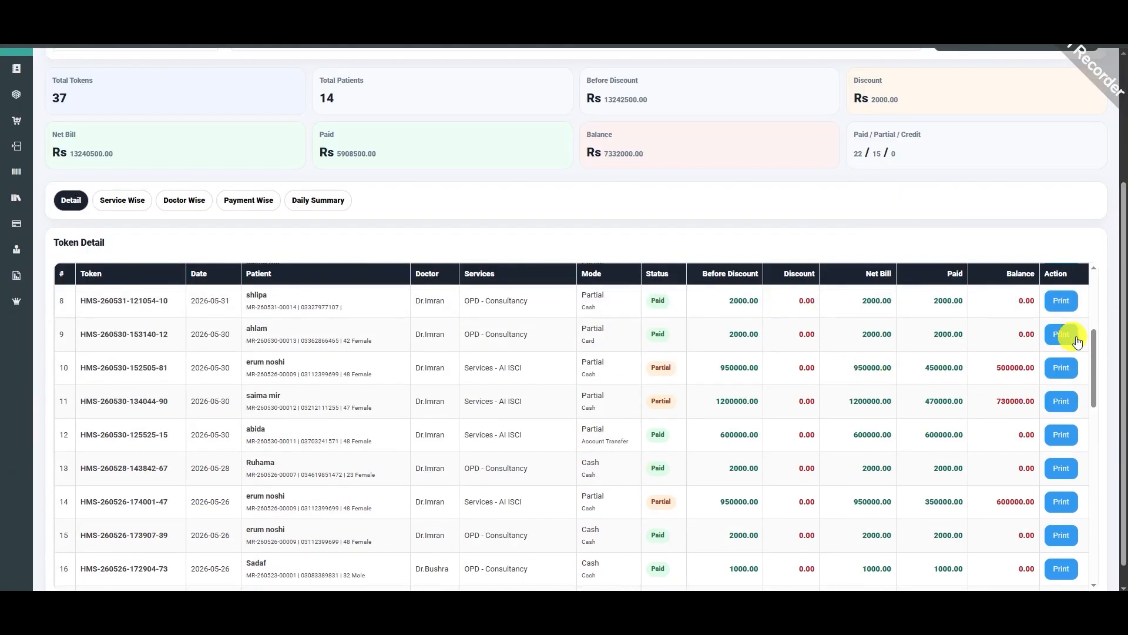
scroll(1051, 364, down, 5)
scroll(929, 386, up, 14)
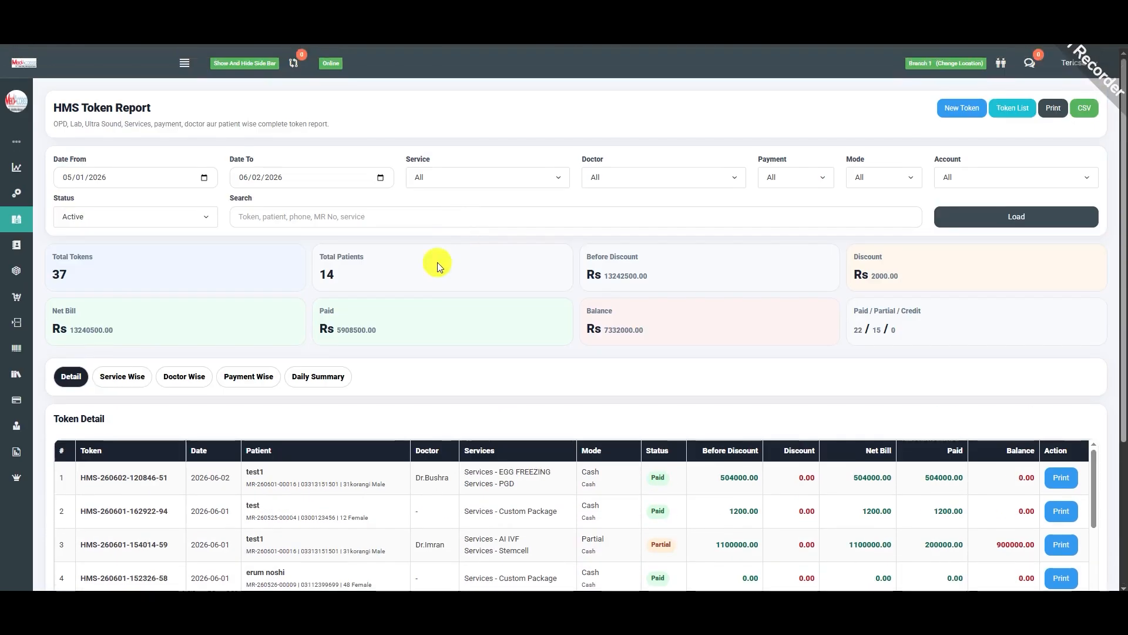
Step: Review the token report's service wise, doctor wise, payment wise and daily summaries
click(121, 377)
scroll(547, 384, down, 3)
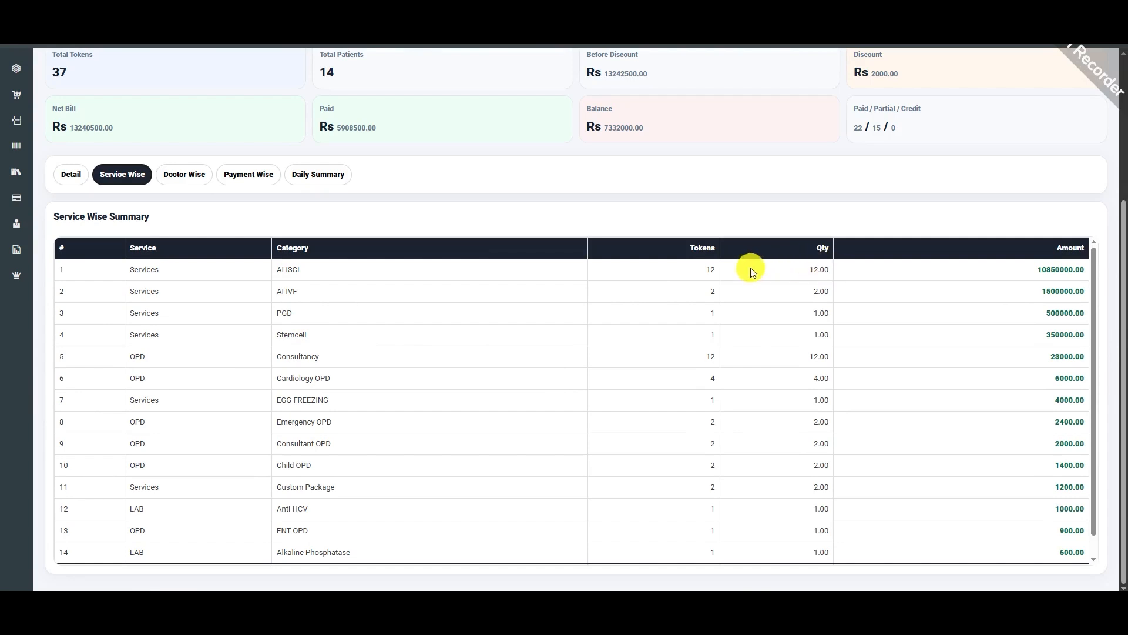
click(198, 183)
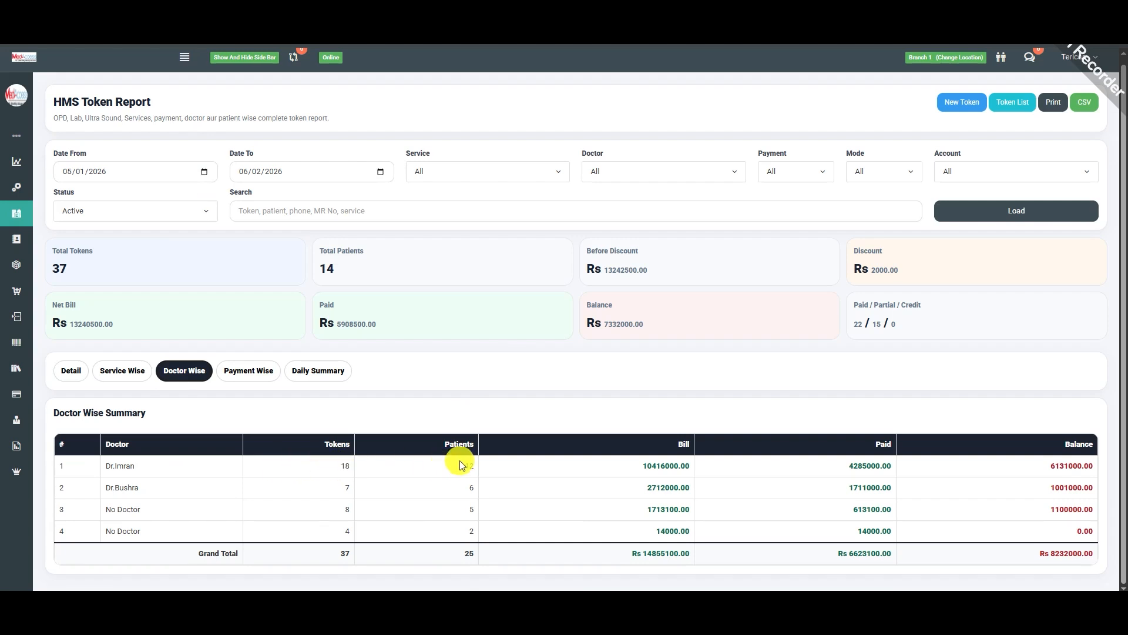
click(244, 374)
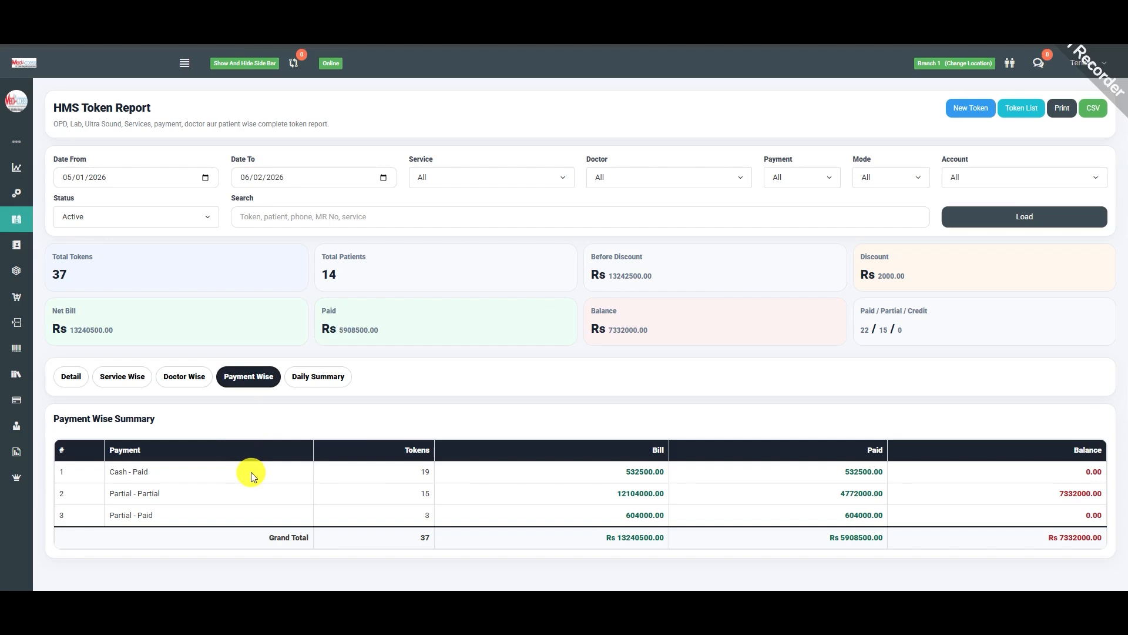
click(316, 379)
scroll(509, 382, down, 2)
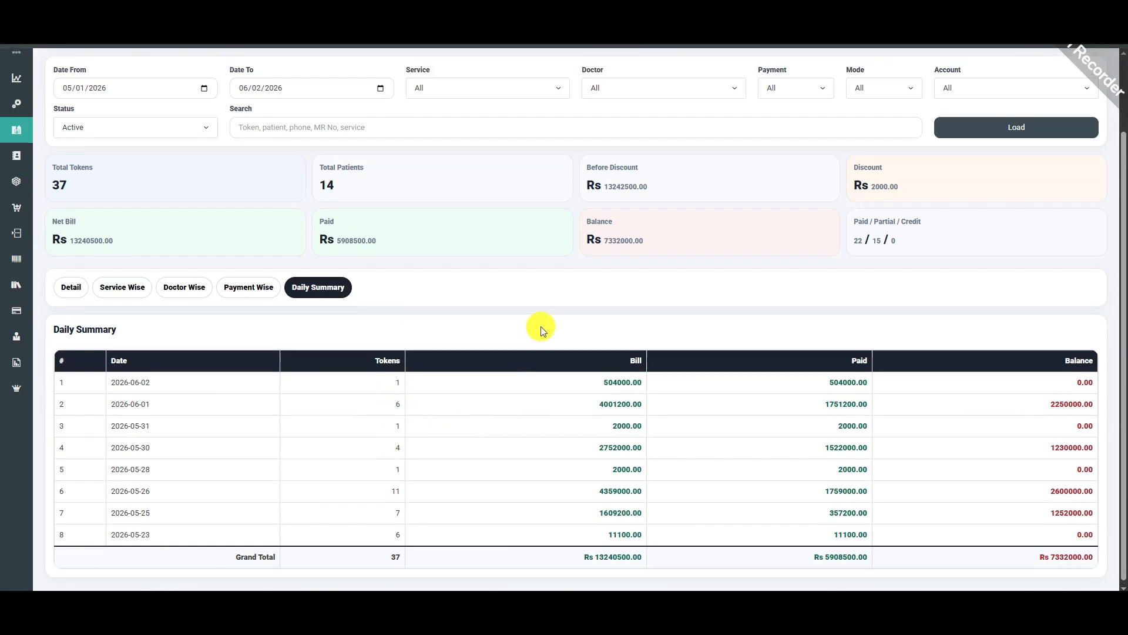
scroll(540, 326, up, 2)
Step: Open the Patient History report, search for "test", select the patient test1, and load the history
mouse_move(117, 193)
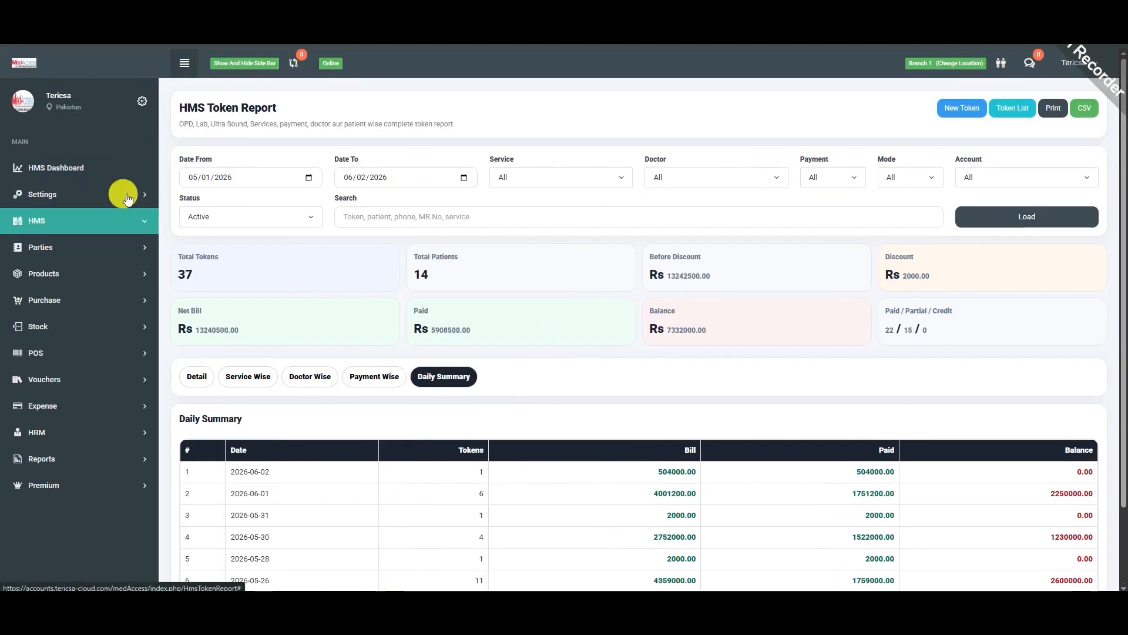
click(96, 224)
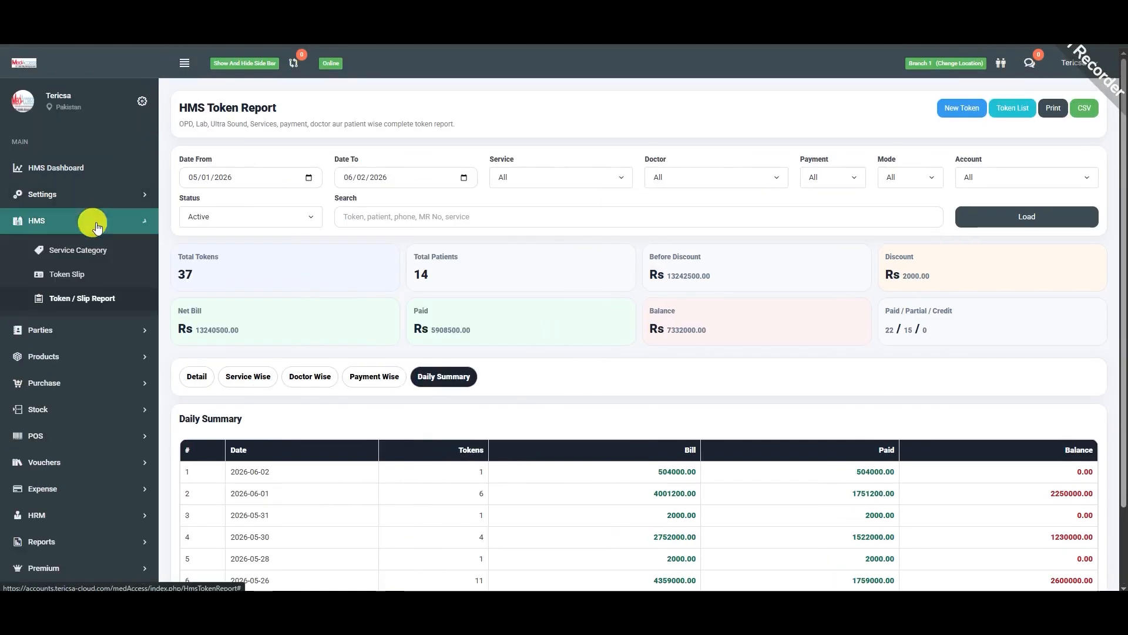
click(104, 315)
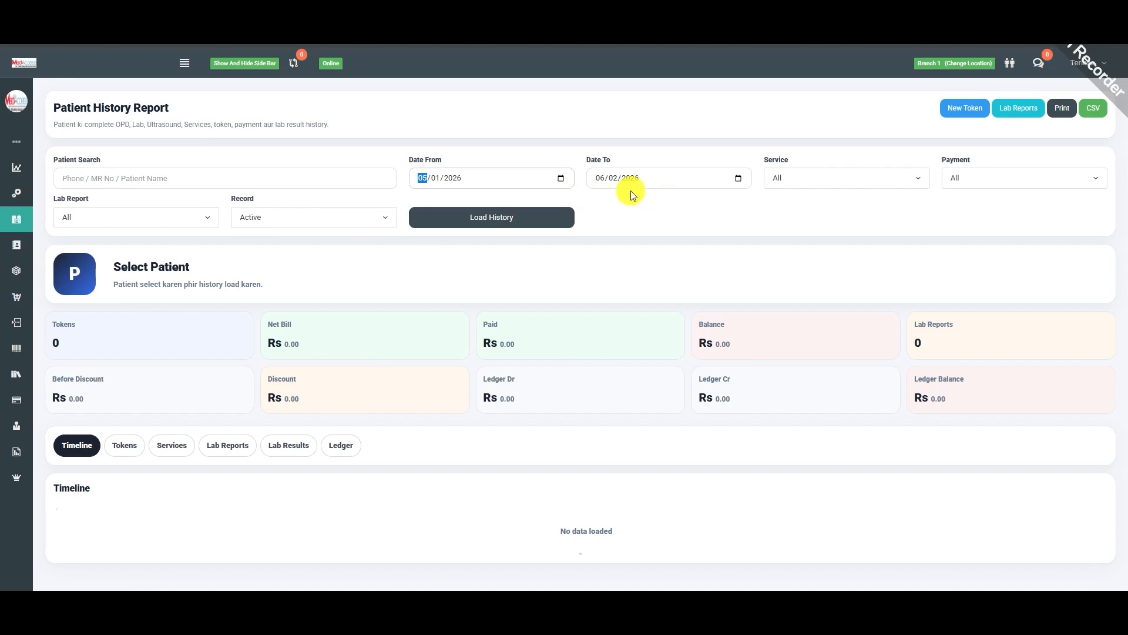
click(197, 175)
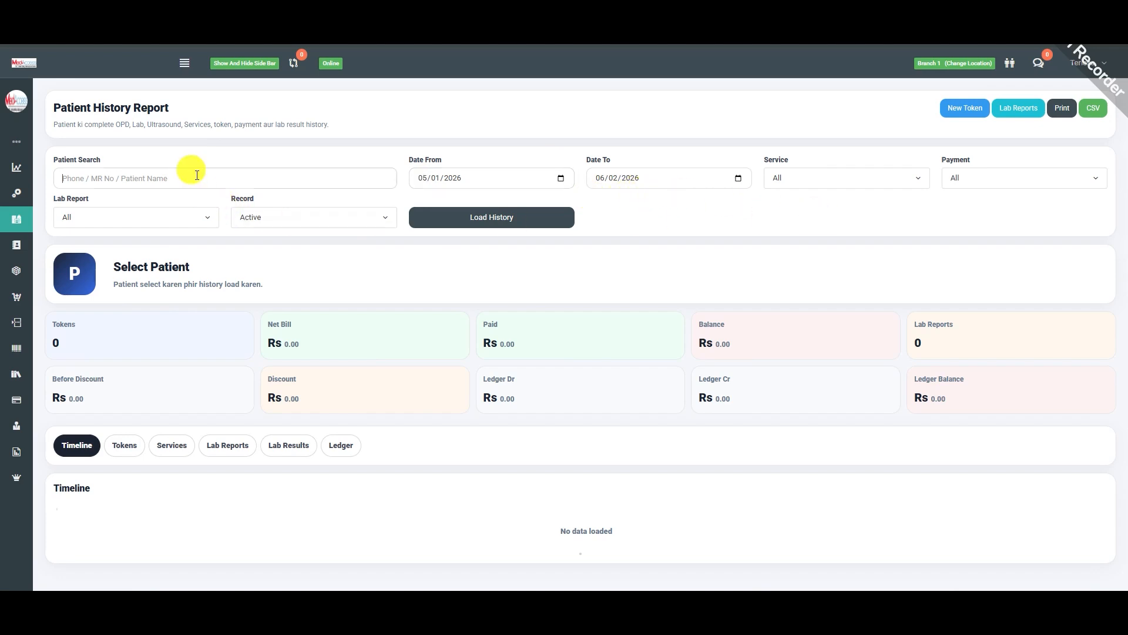
text(test)
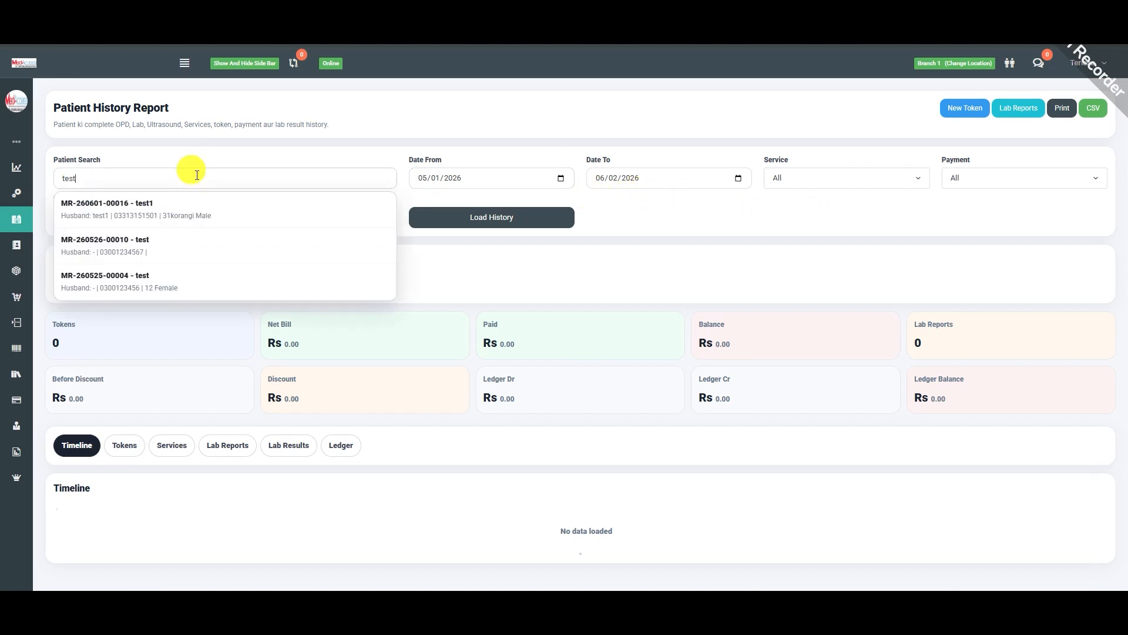
click(190, 221)
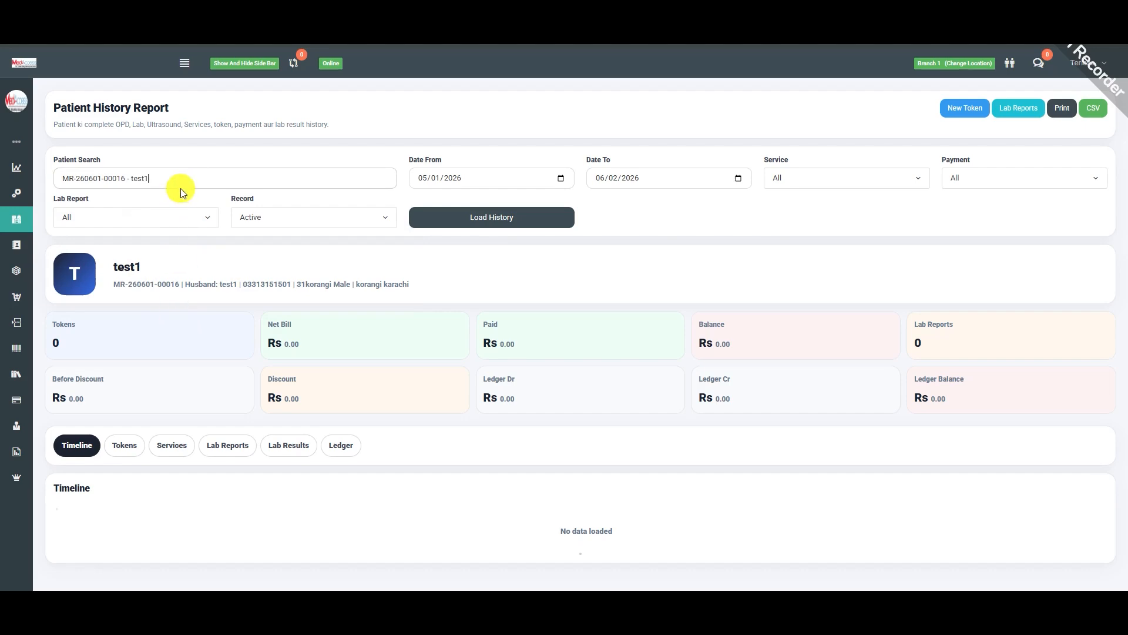
click(469, 215)
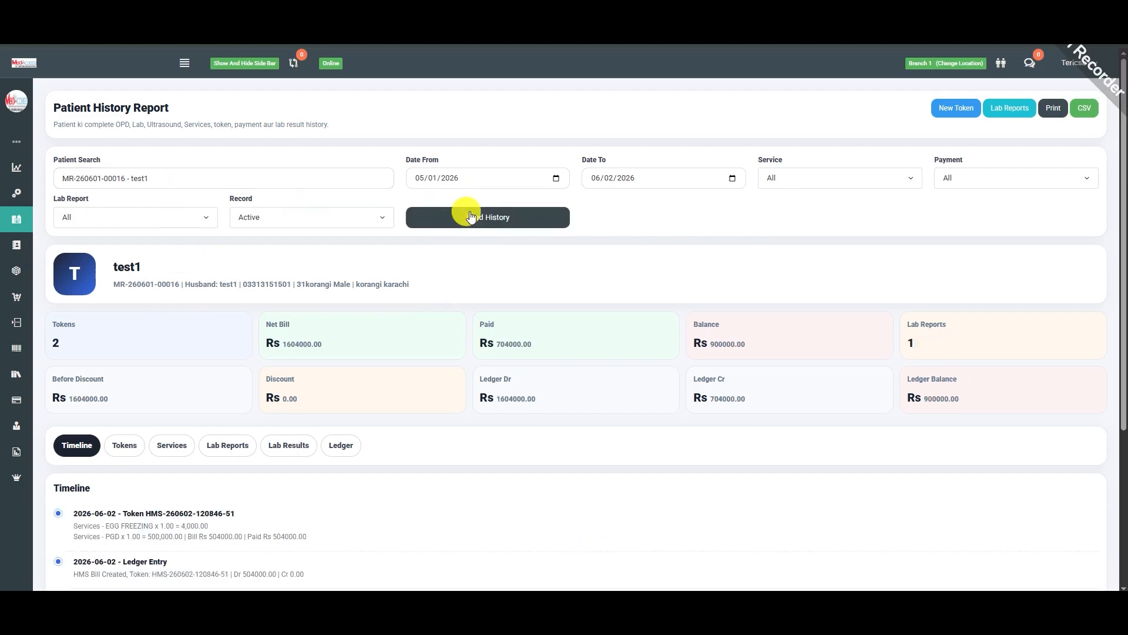
Step: Examine the patient's timeline, token visit history and service details
scroll(336, 298, down, 4)
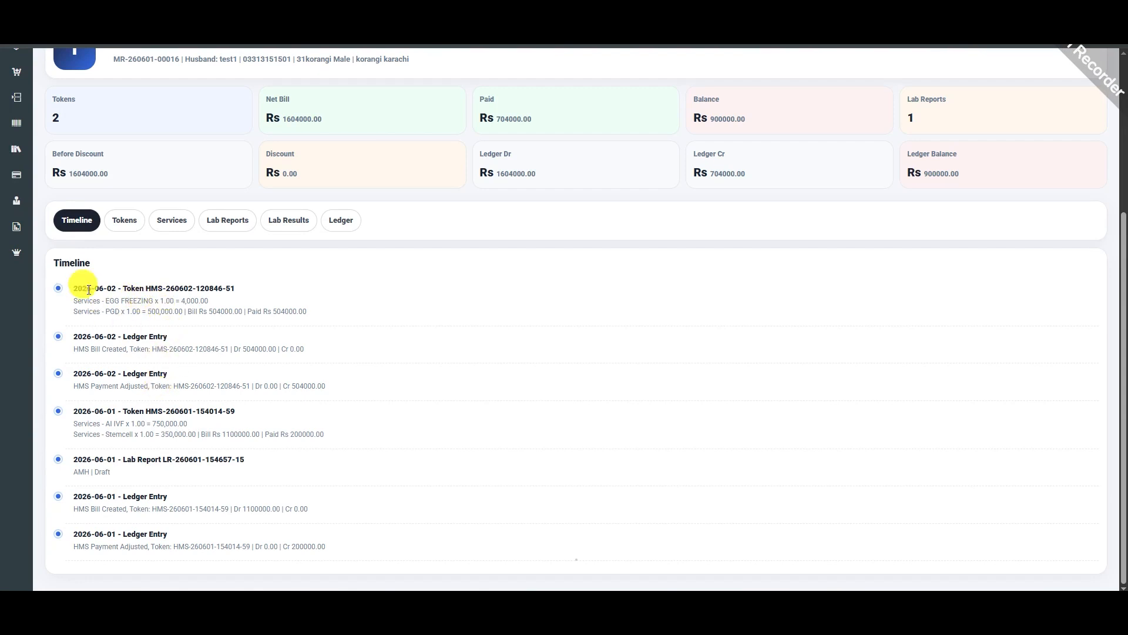
click(122, 219)
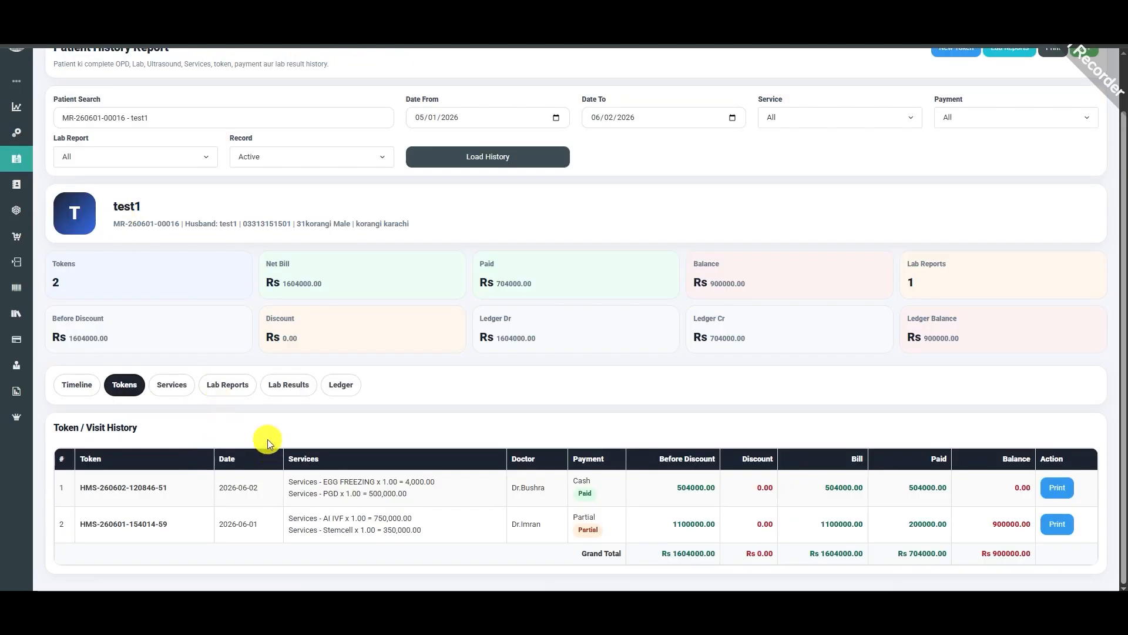
click(172, 390)
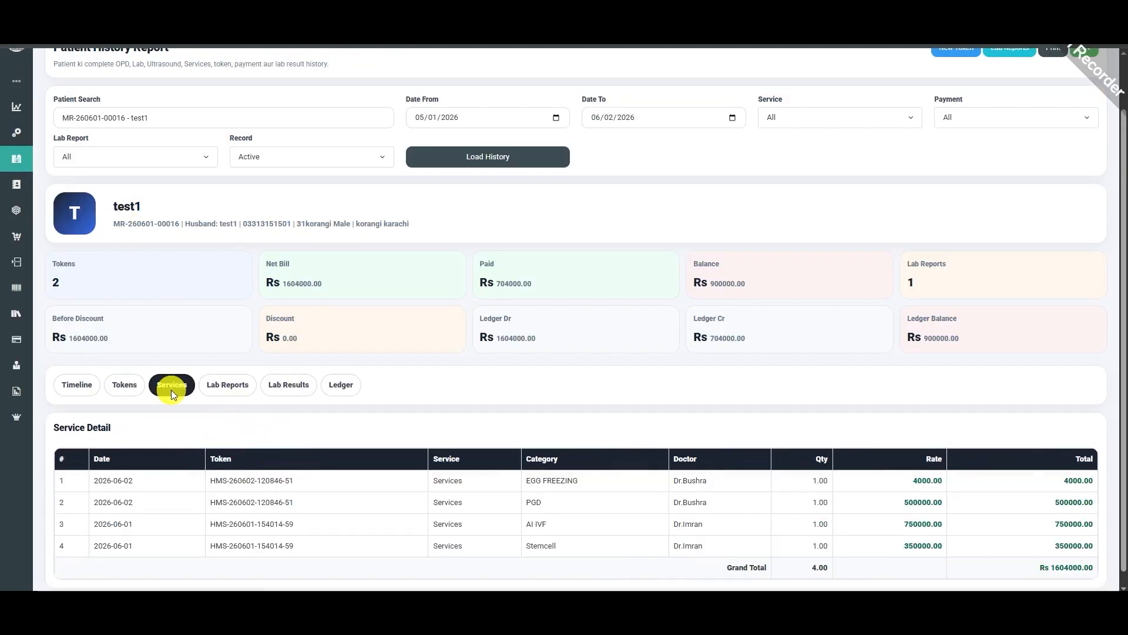
Step: Review the patient's lab report history, lab result details and financial ledger
click(215, 393)
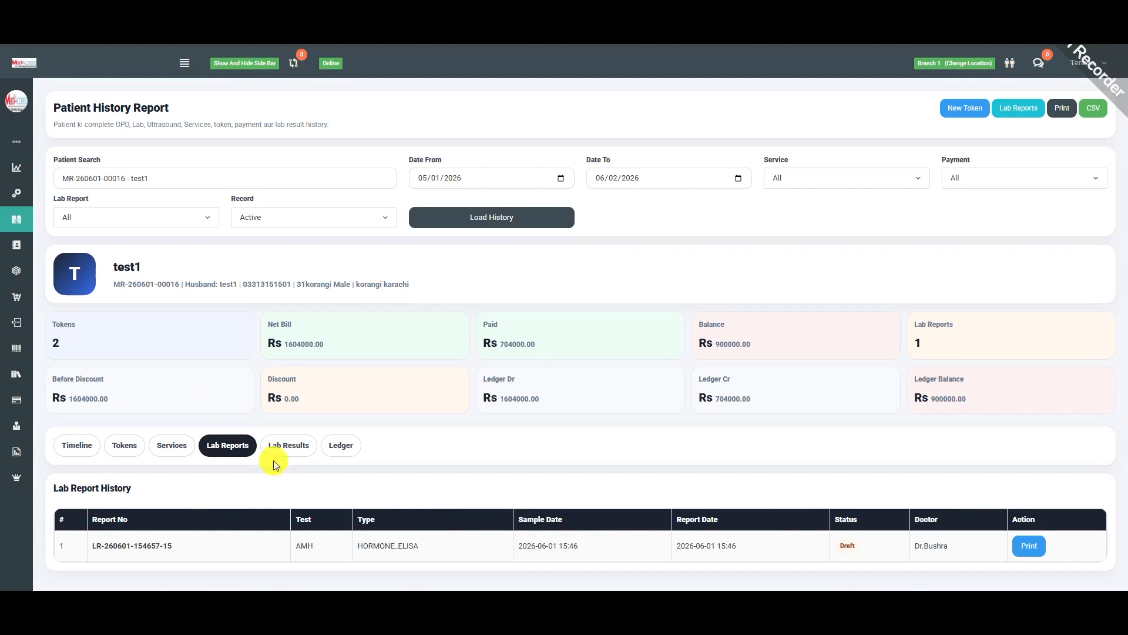
click(287, 449)
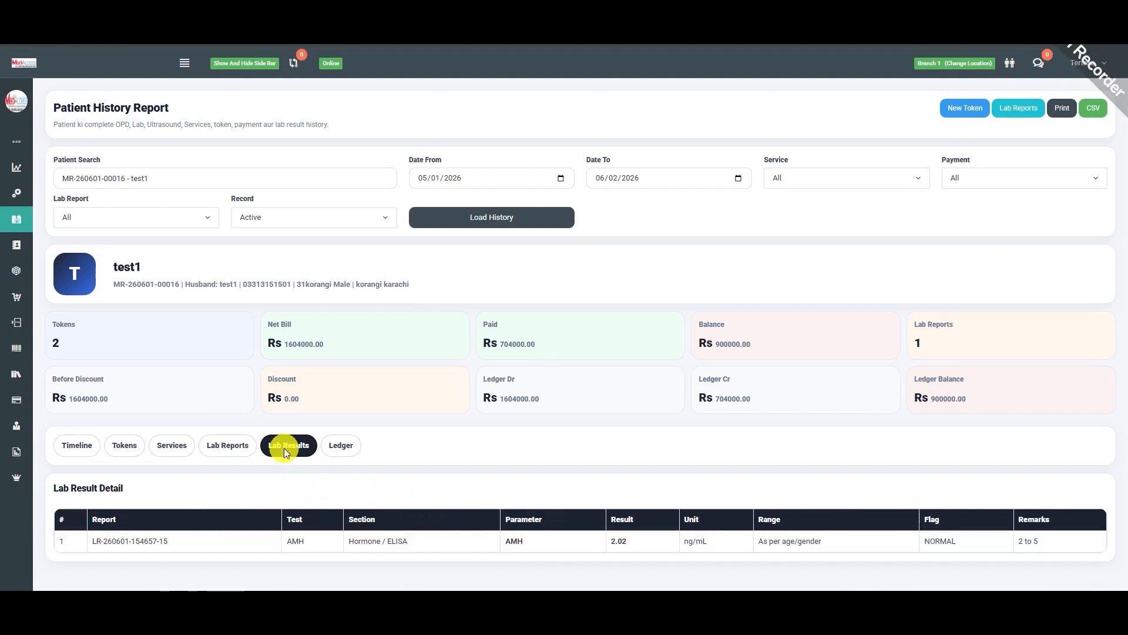
click(339, 442)
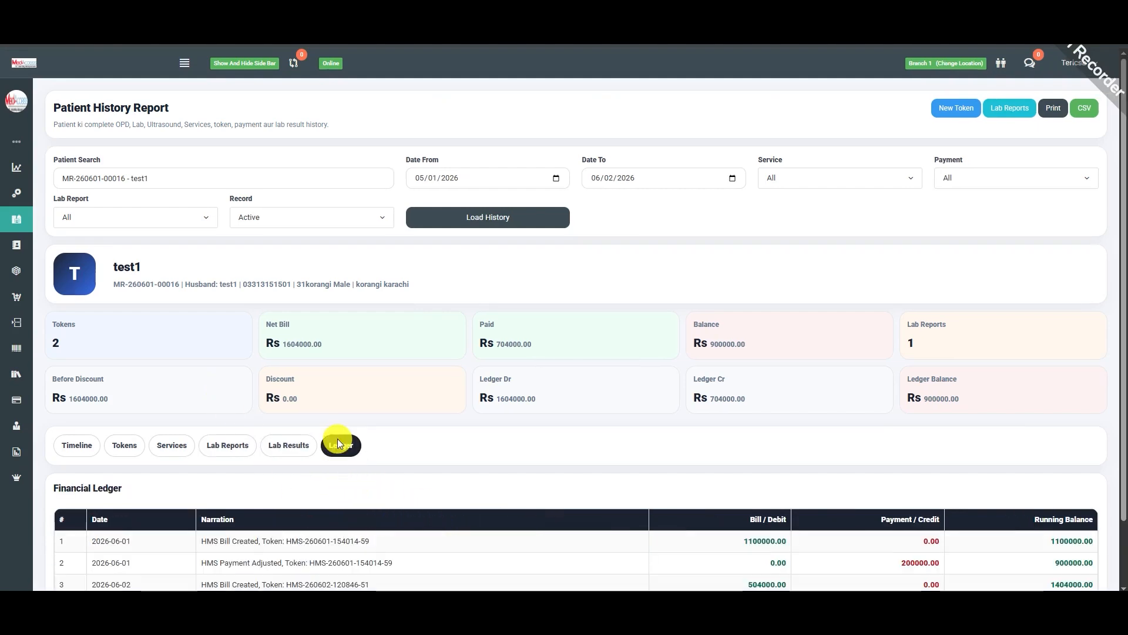
scroll(411, 449, down, 1)
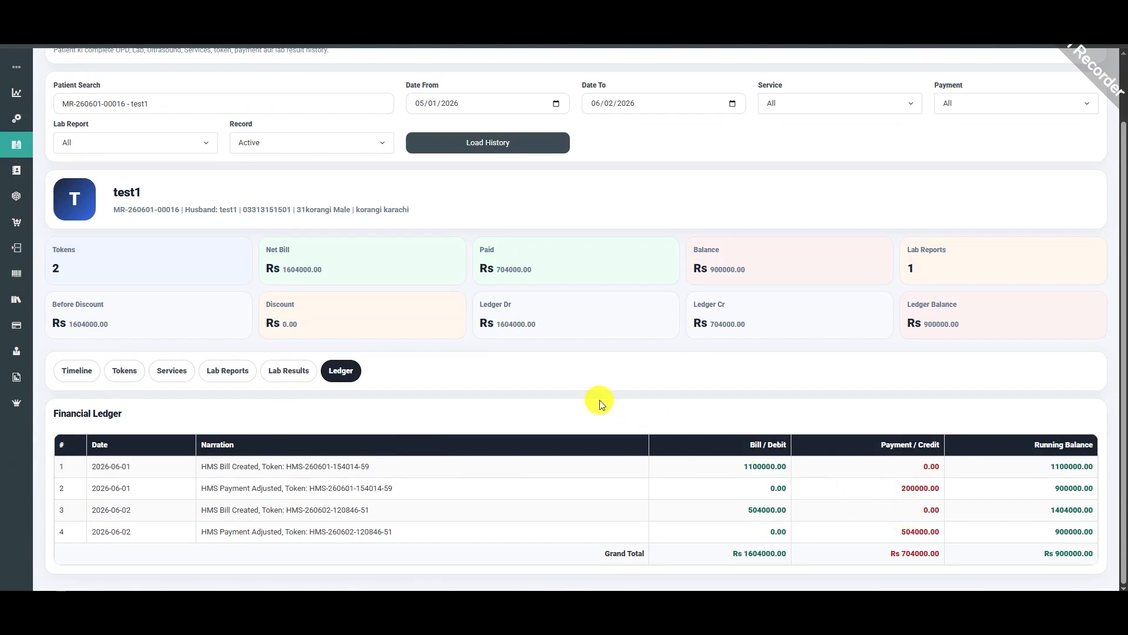
scroll(599, 402, up, 2)
Step: Open Patient Follow Up from the HMS section, find the patient by name, and load the records
click(87, 218)
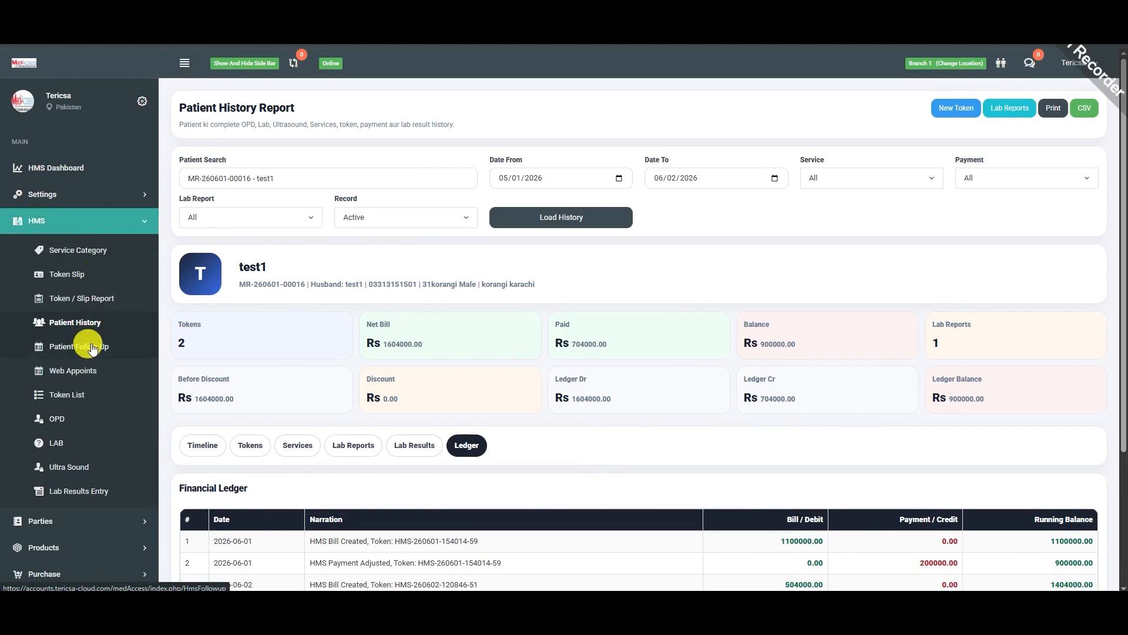
click(92, 348)
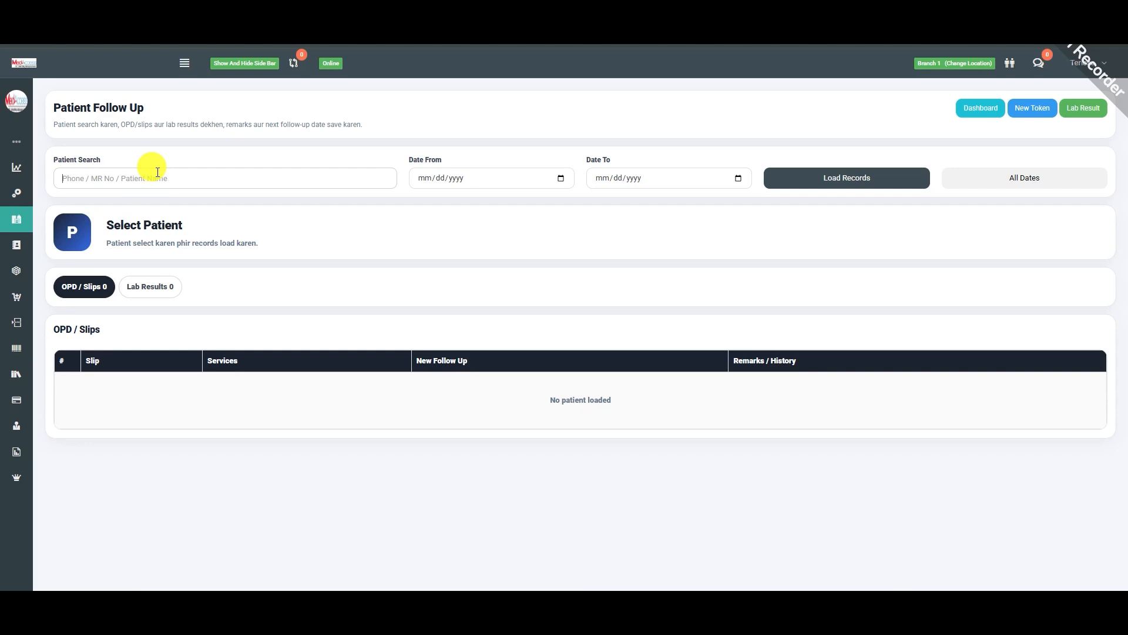
text(zubai)
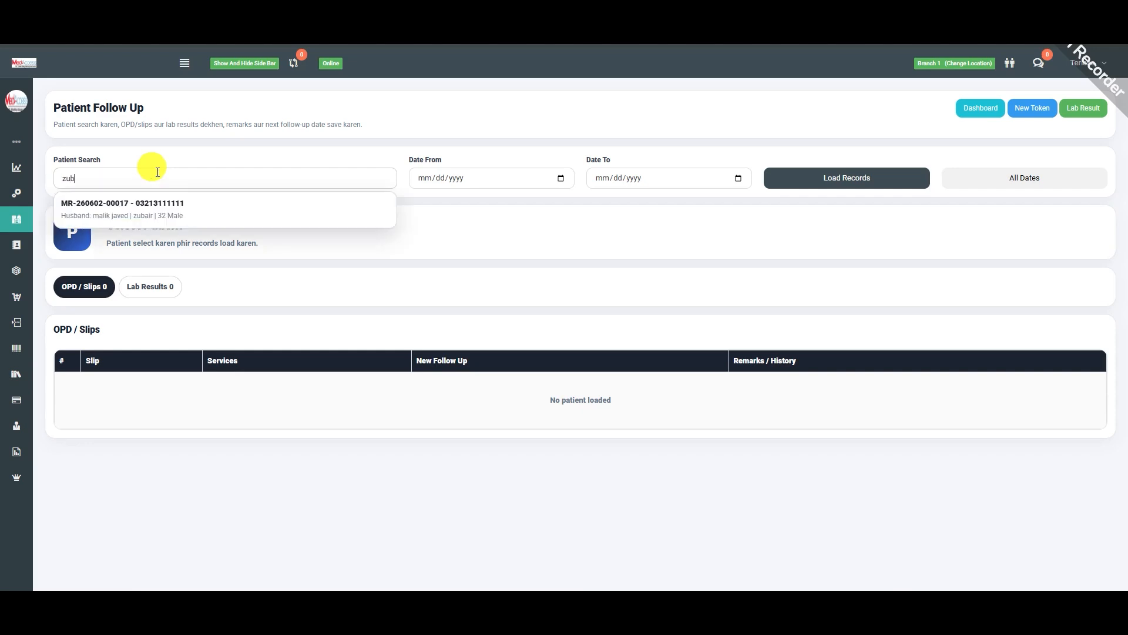
click(175, 210)
click(814, 184)
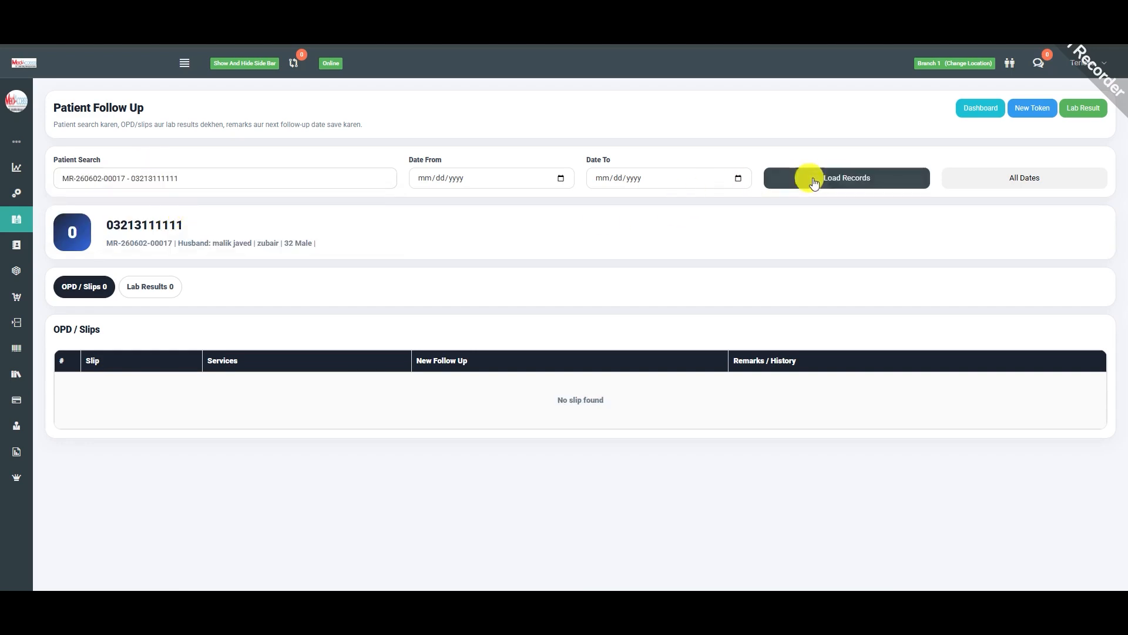
Step: Filter the patient's follow-up records from 05/01/2026 to 06/19/2026 and load them
click(564, 178)
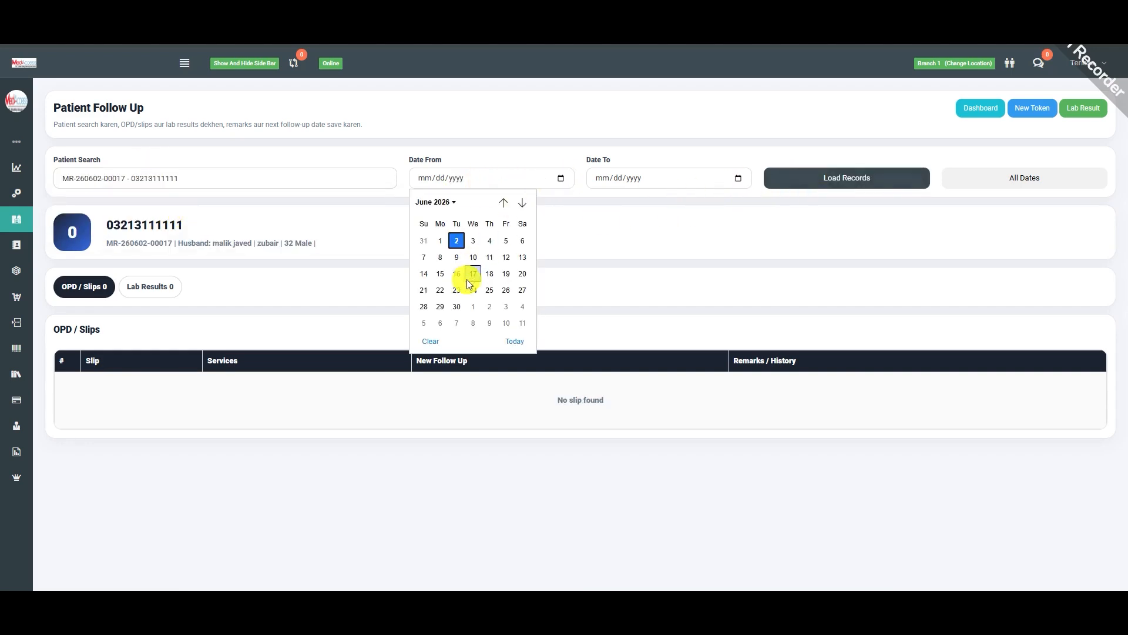
click(432, 243)
click(791, 184)
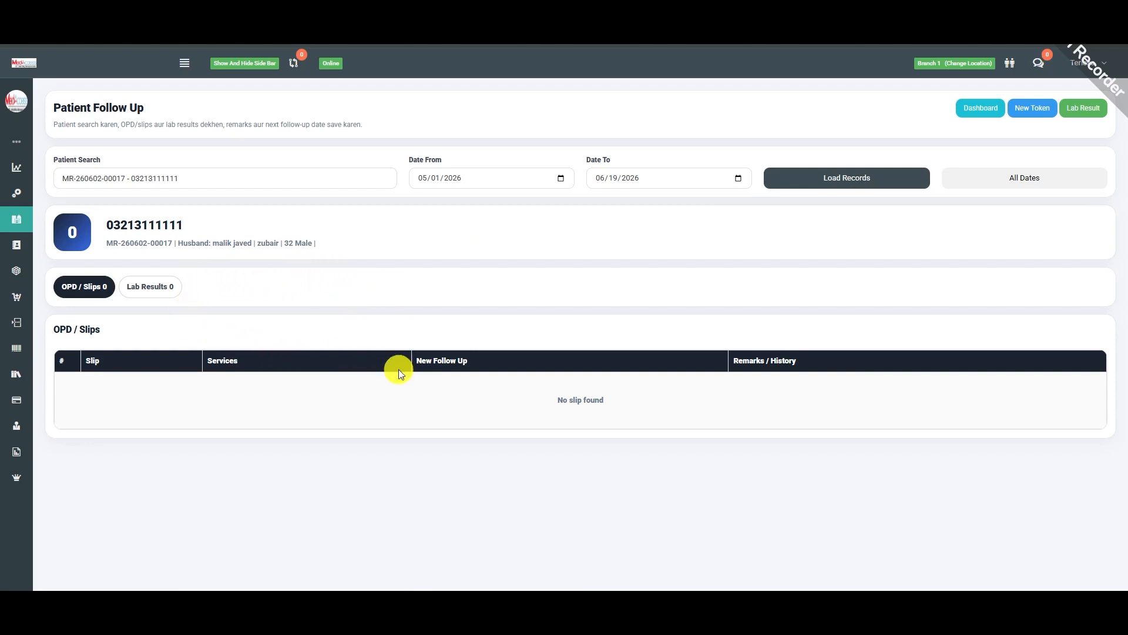
Step: Look over the HMS section's entries and open the POS sales screen
click(1033, 112)
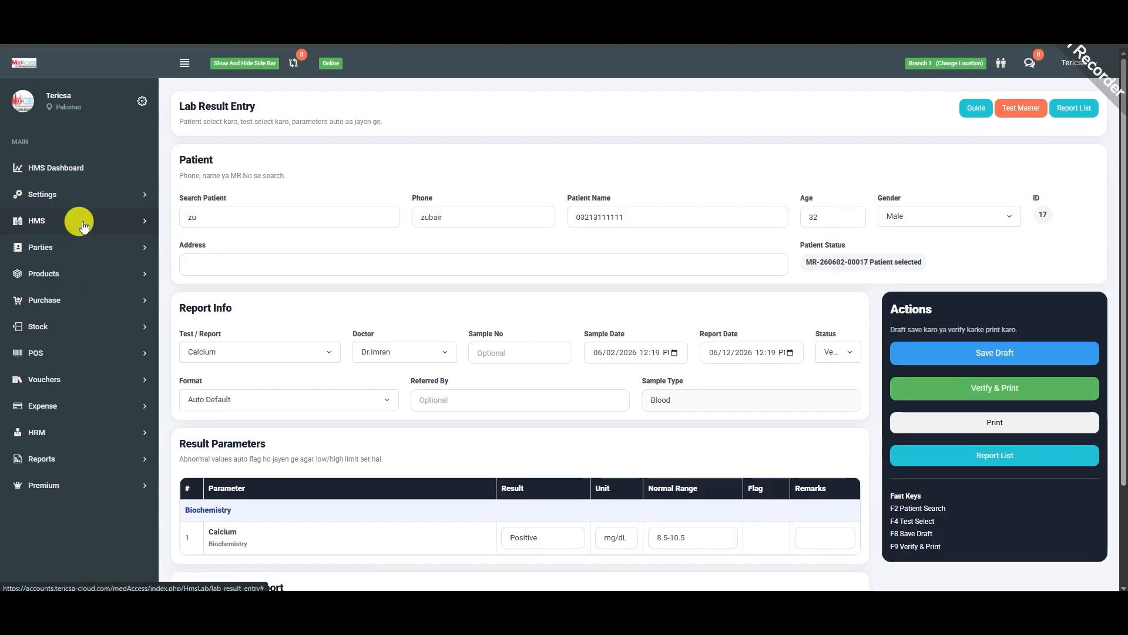
click(83, 226)
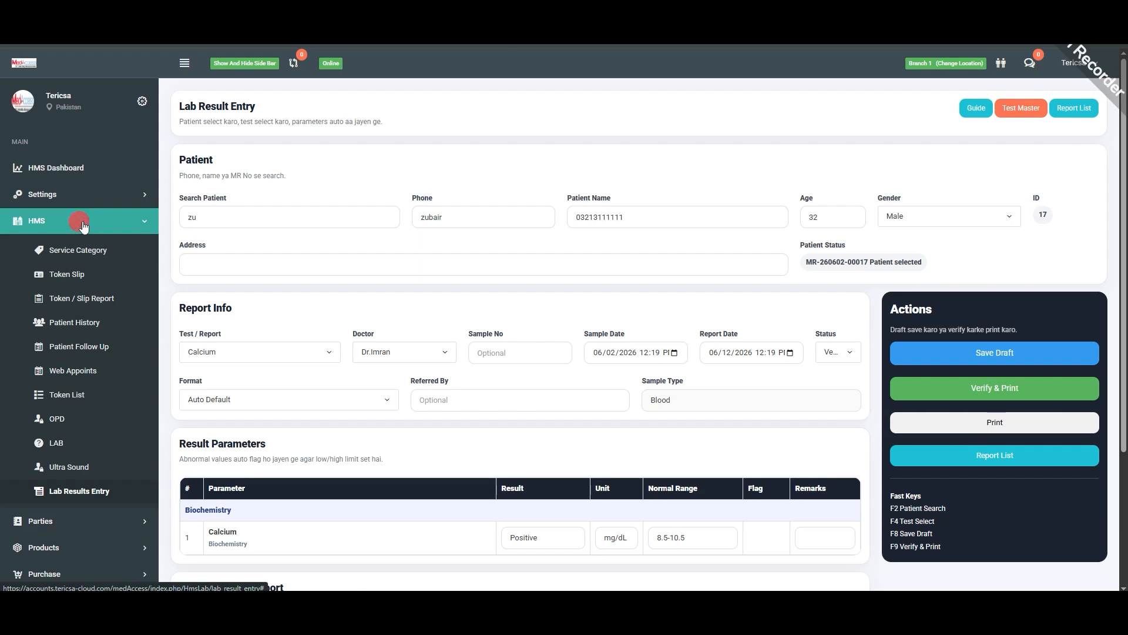
click(83, 225)
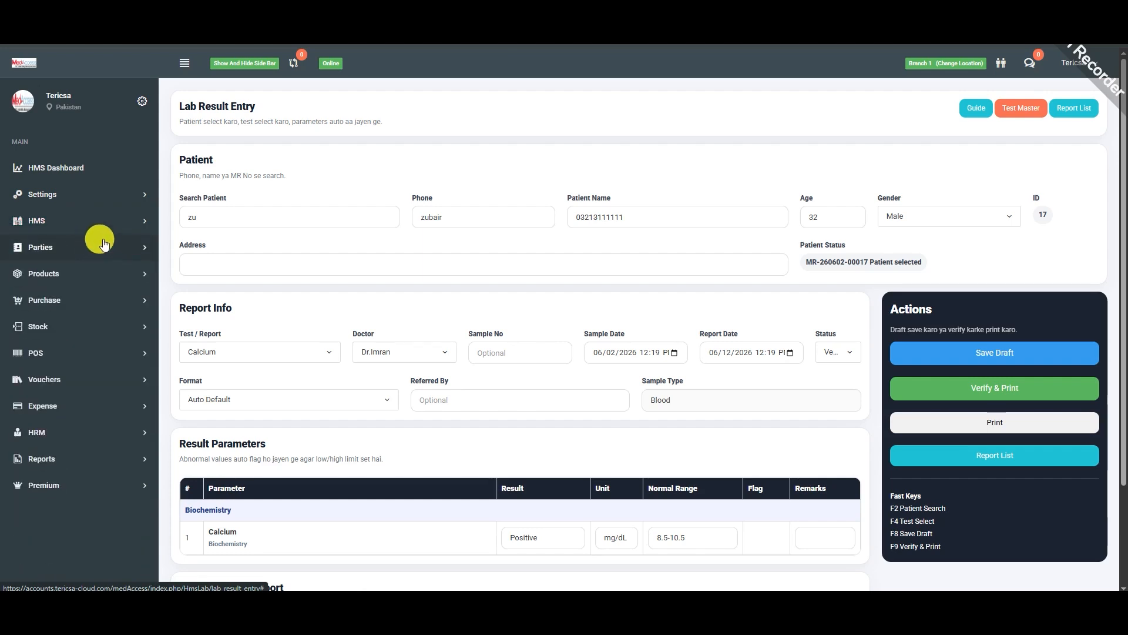
click(127, 353)
click(64, 392)
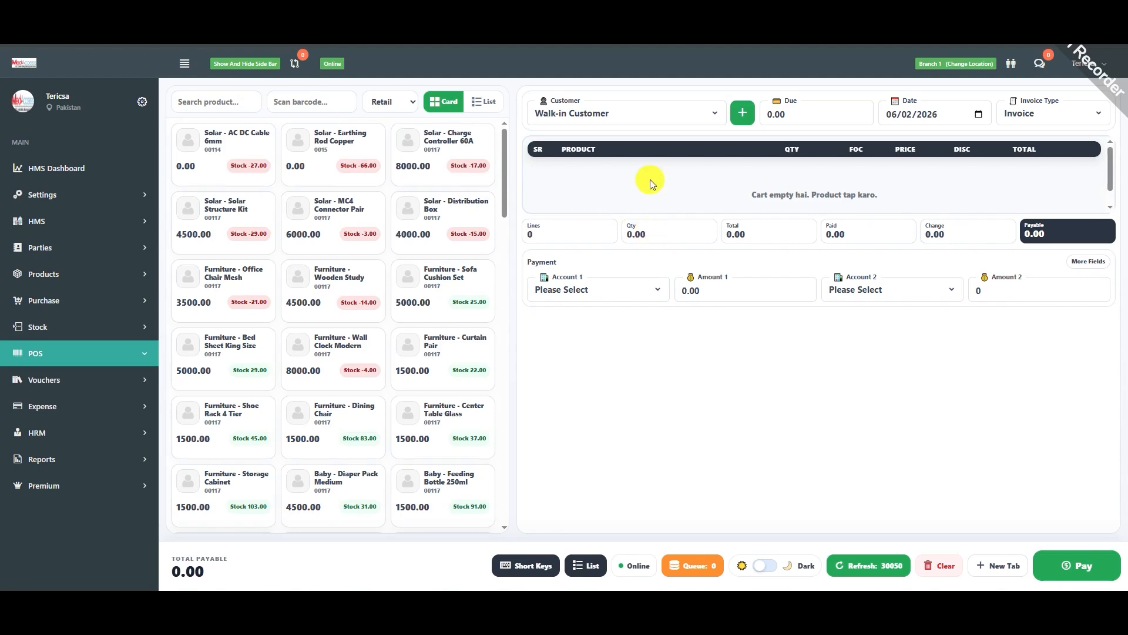
Step: Look over the Stock section's entries and open the Products page with the new product form
click(107, 326)
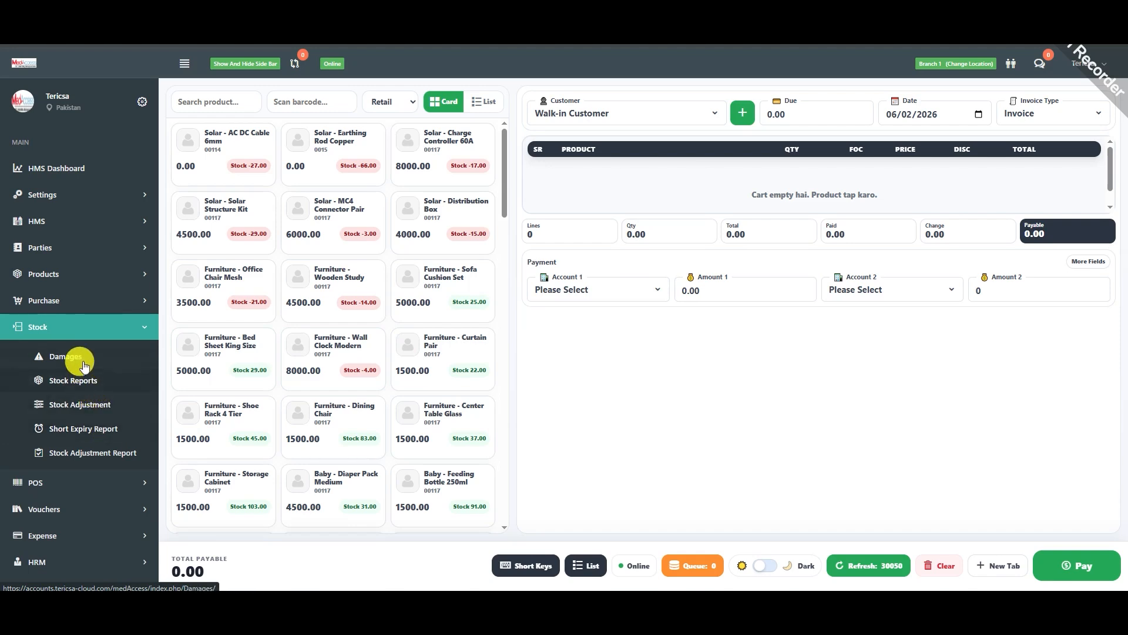
click(85, 330)
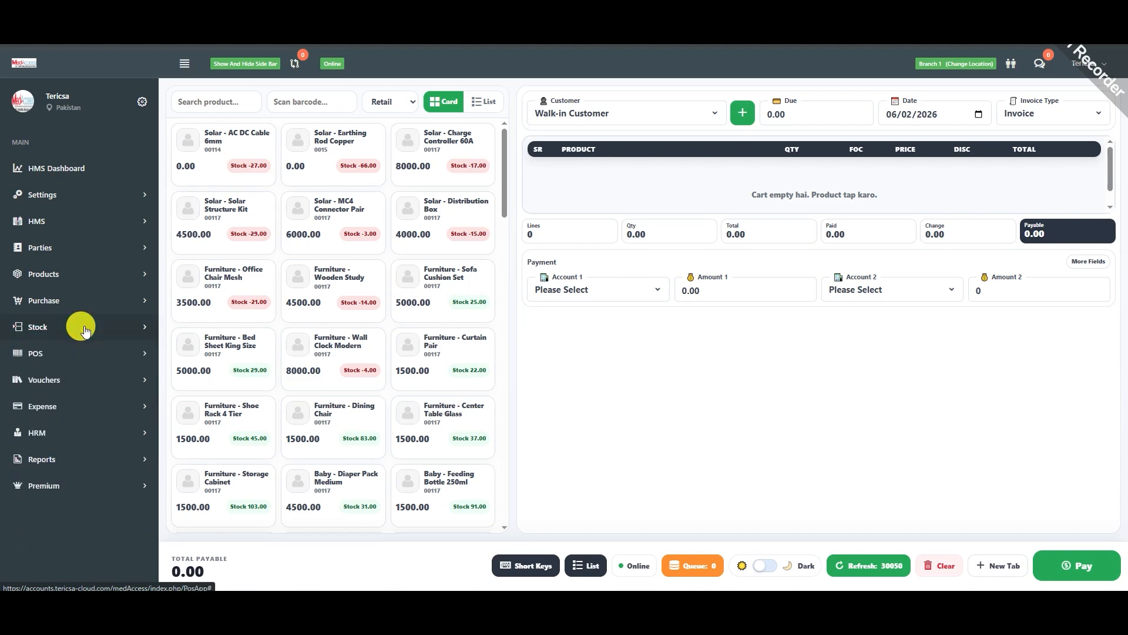
click(82, 276)
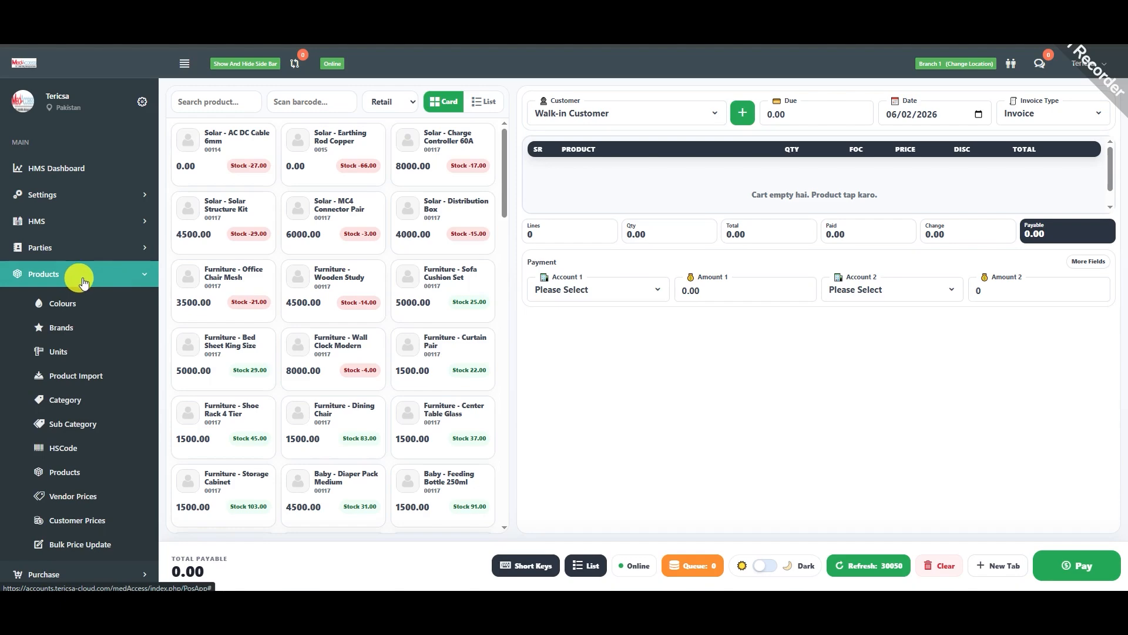
click(81, 469)
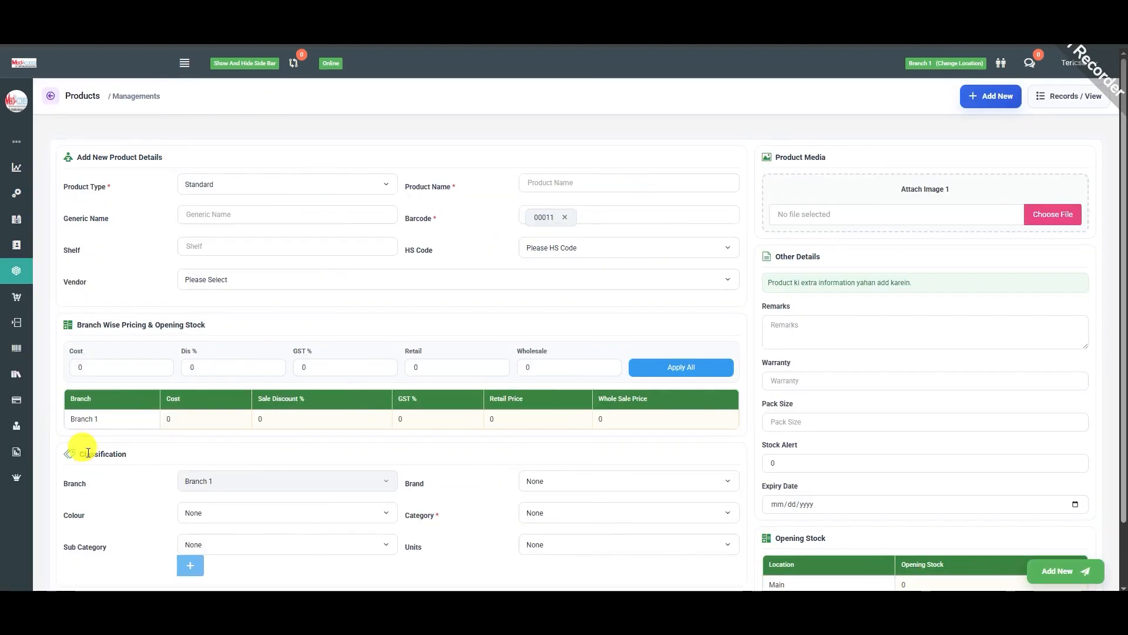
Step: Examine the new product form's product name, vendor and shelf fields without entering any values
click(536, 182)
click(317, 277)
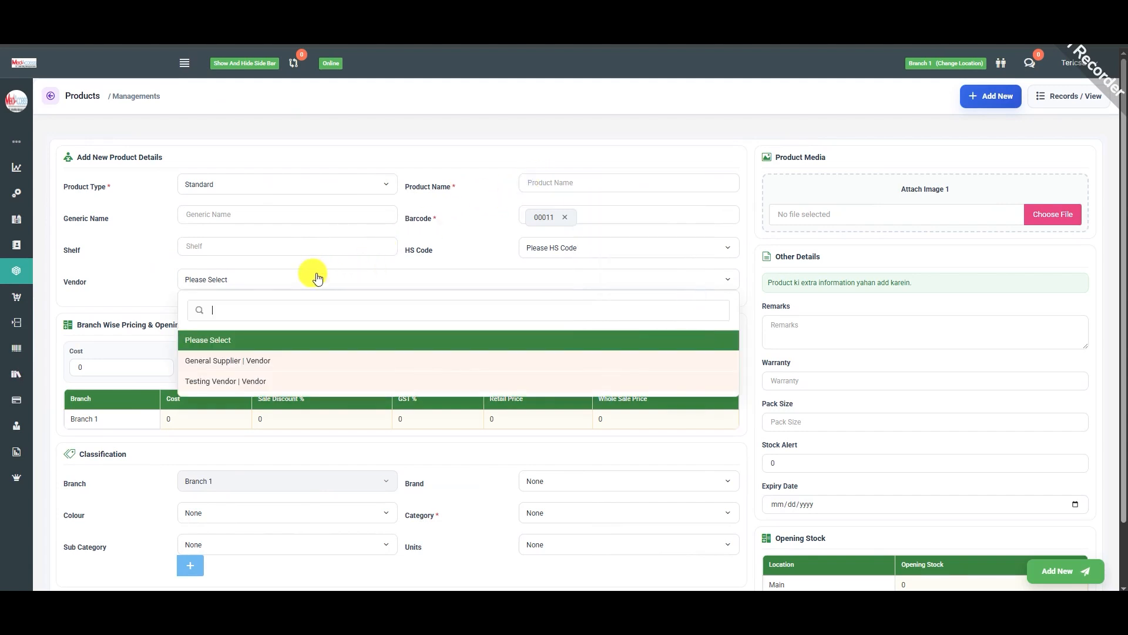
click(87, 265)
click(203, 244)
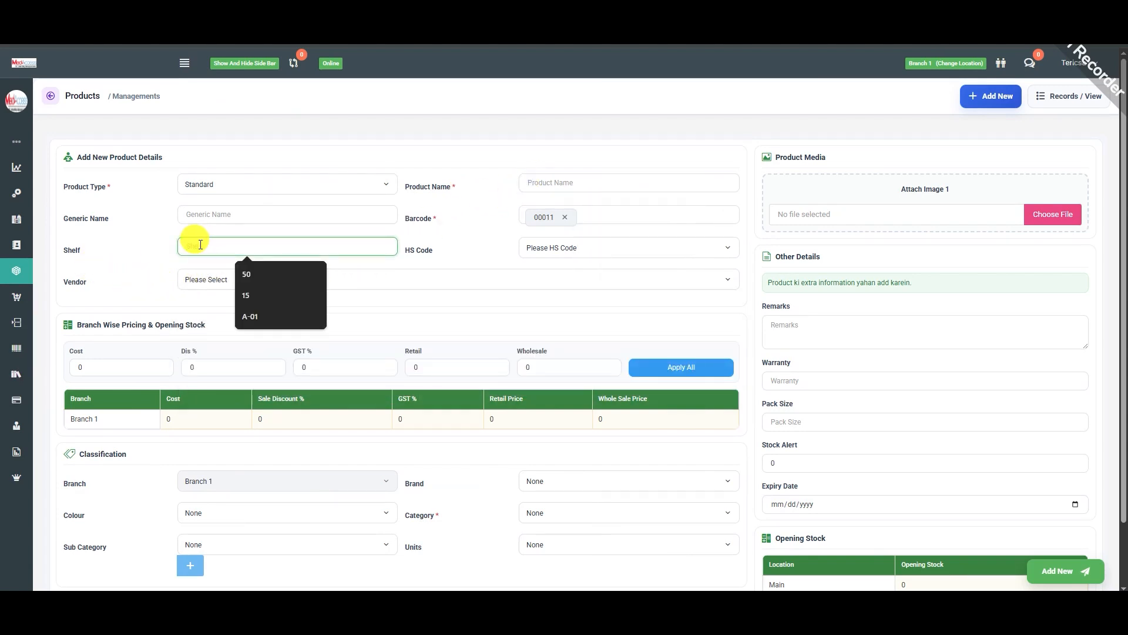
click(161, 239)
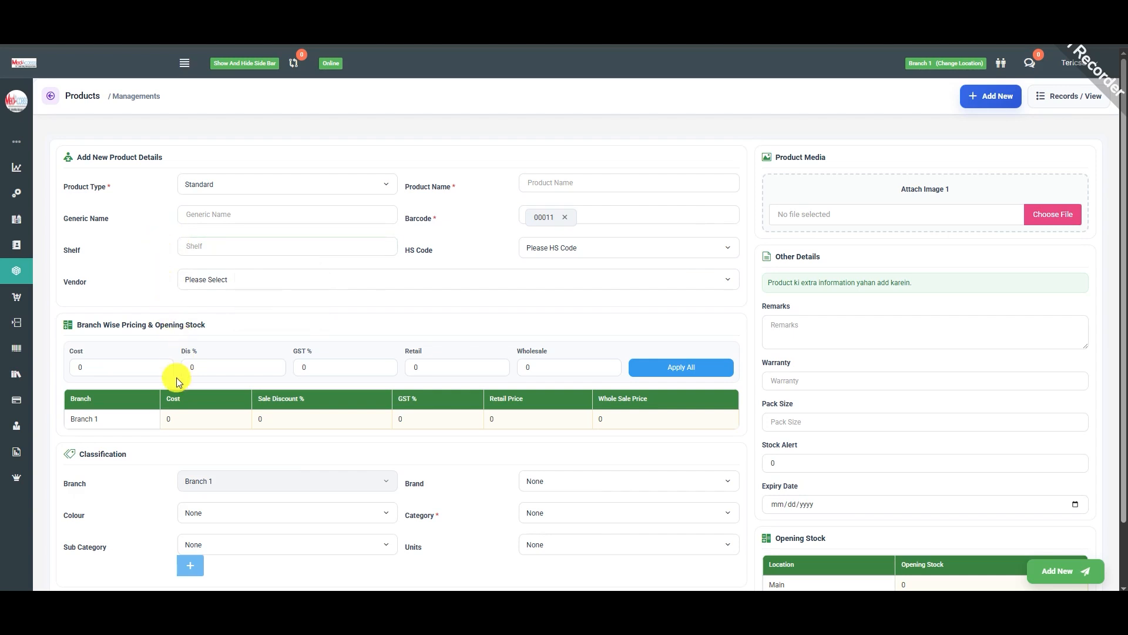
Step: Examine the product form's branch cost, pack size, stock alert and expiry date fields
click(200, 418)
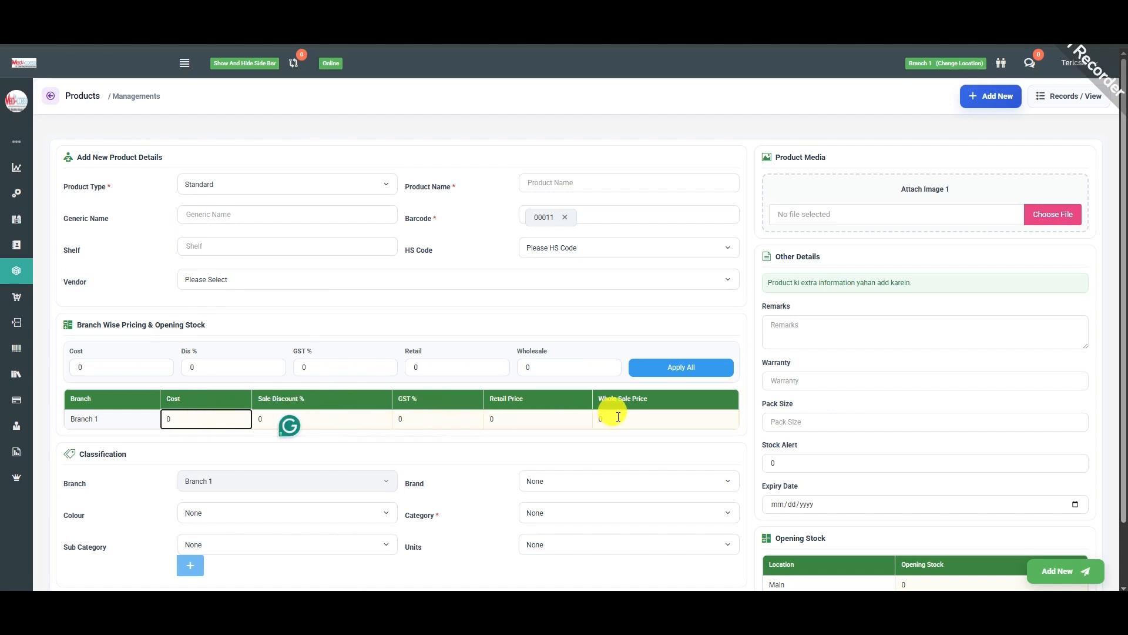
scroll(611, 416, down, 1)
click(776, 360)
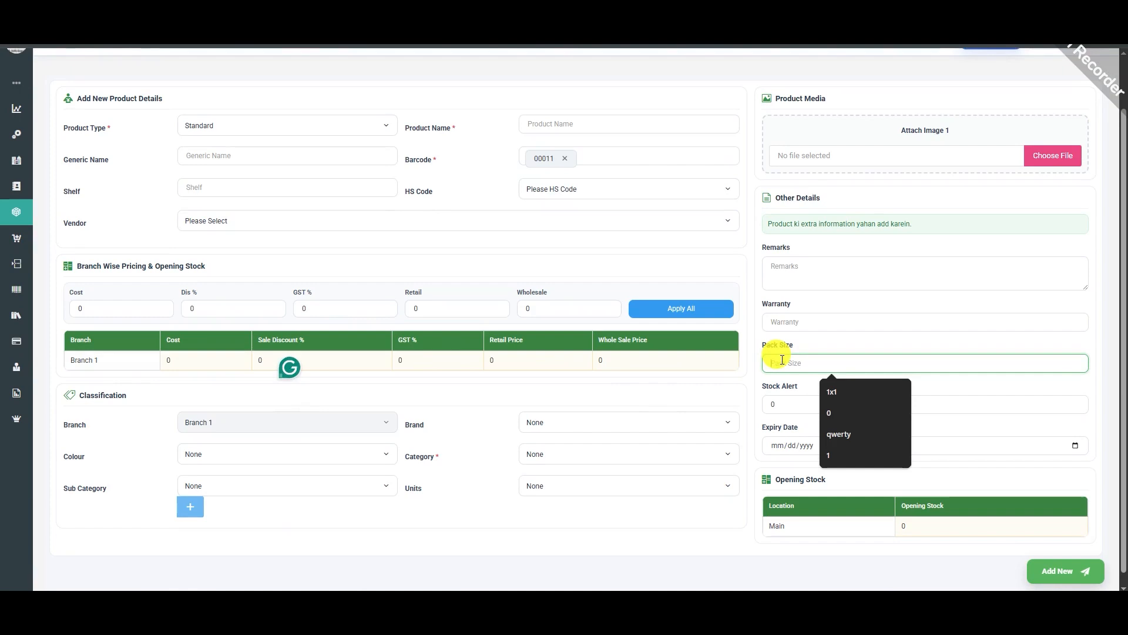
click(791, 404)
click(1075, 445)
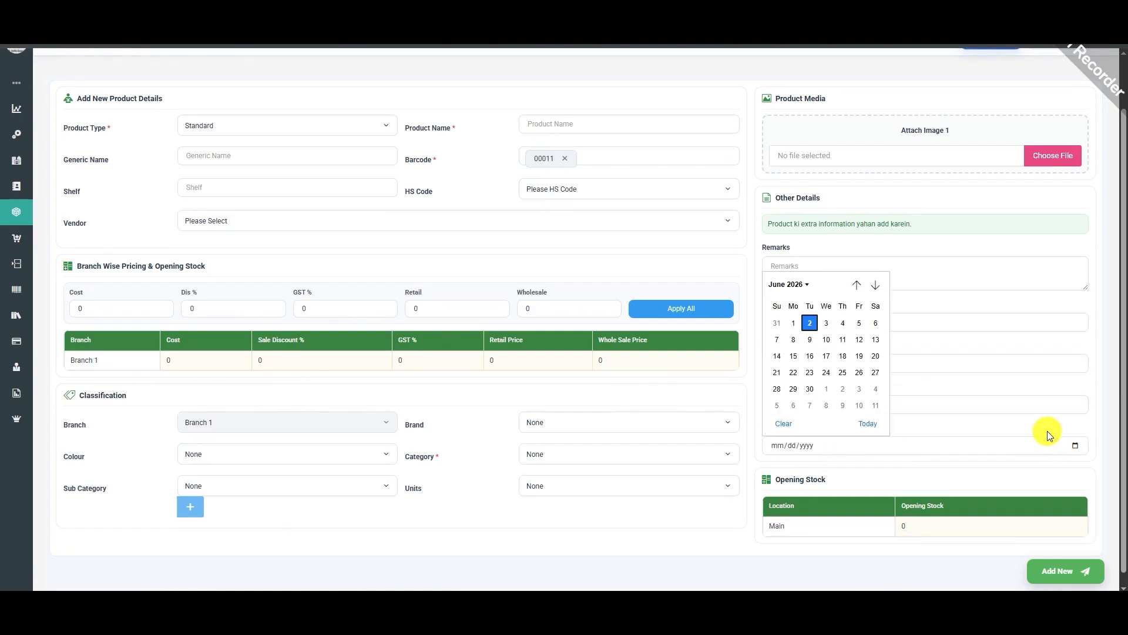
scroll(1047, 431, up, 1)
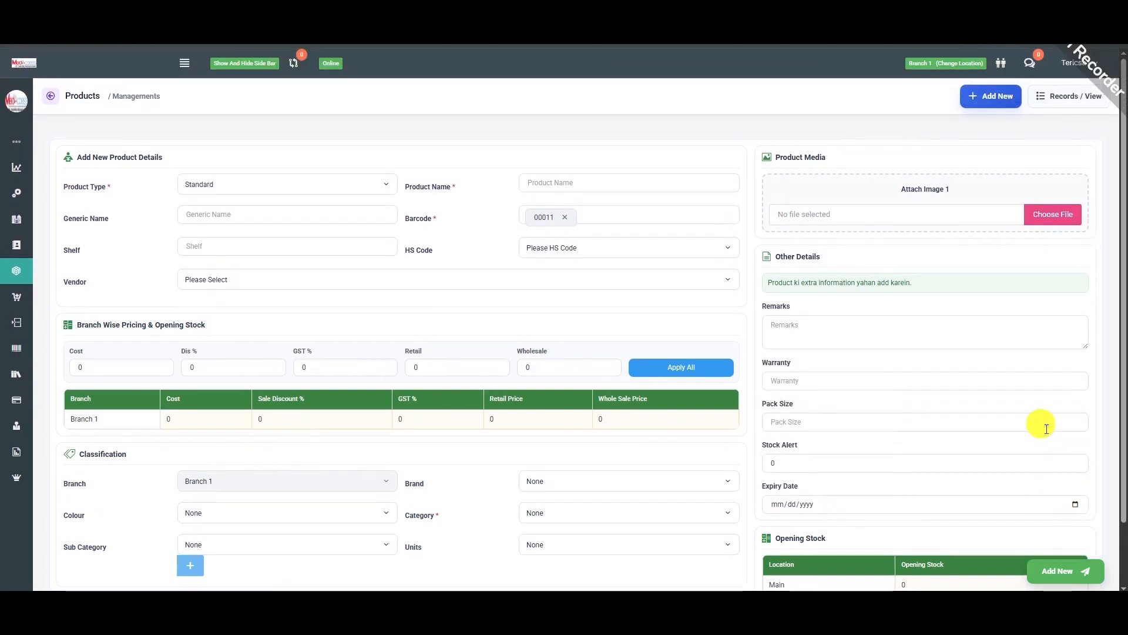
Step: Open the product records and look through the full product list
click(1049, 100)
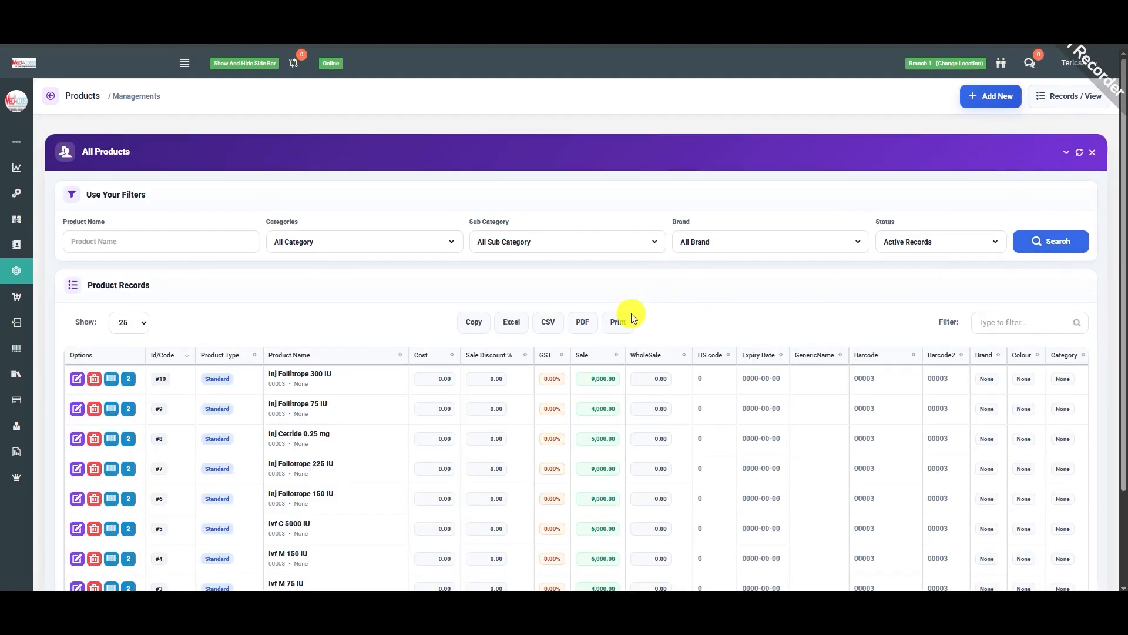
scroll(357, 321, down, 2)
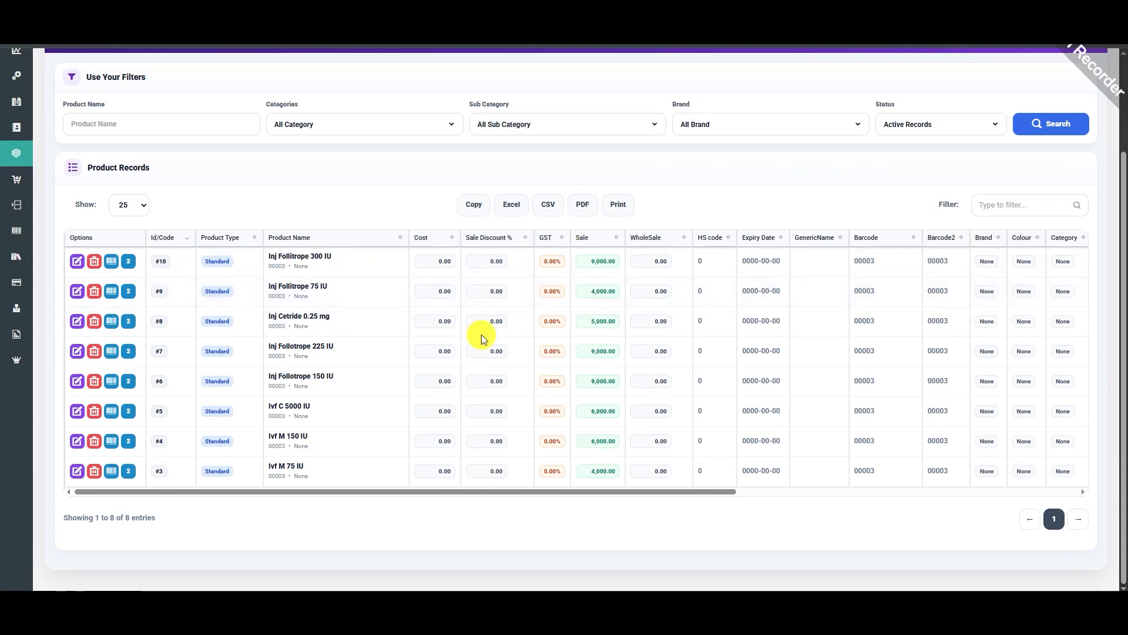
scroll(454, 379, up, 2)
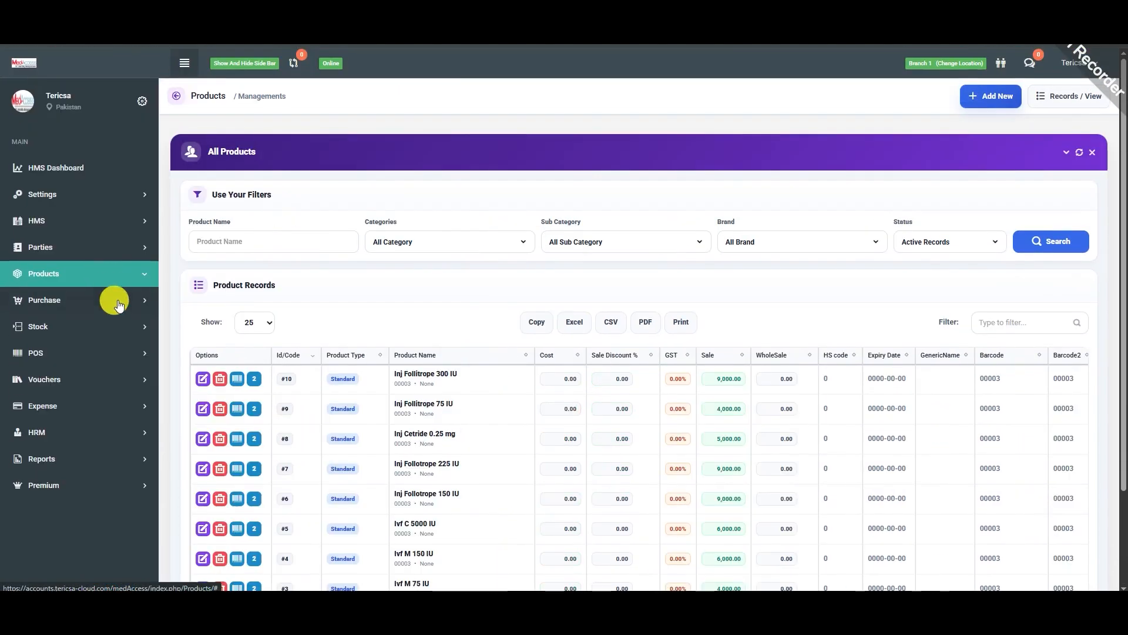
Step: Look over the Purchase section's entries and open the POS Report Center from the Reports section
click(117, 301)
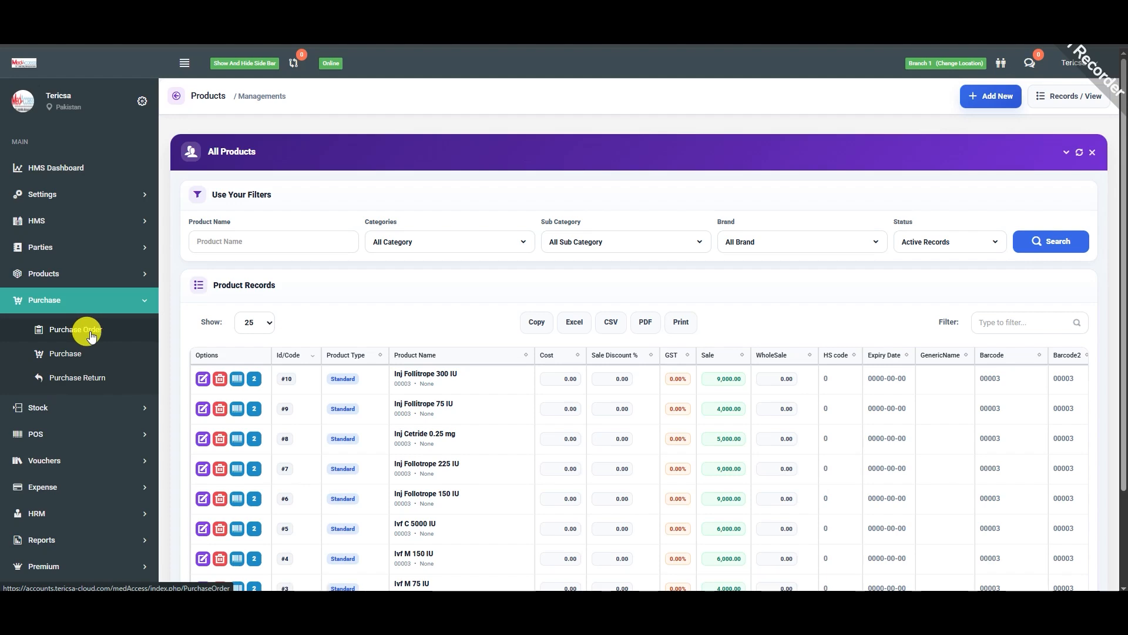
click(120, 302)
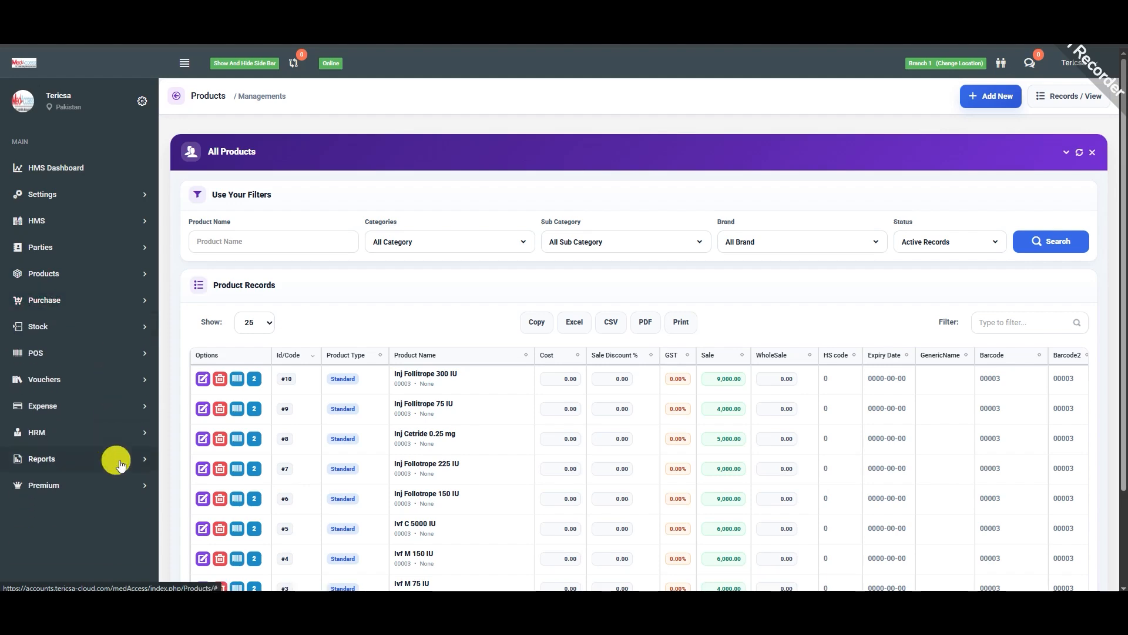
click(121, 462)
scroll(118, 458, down, 10)
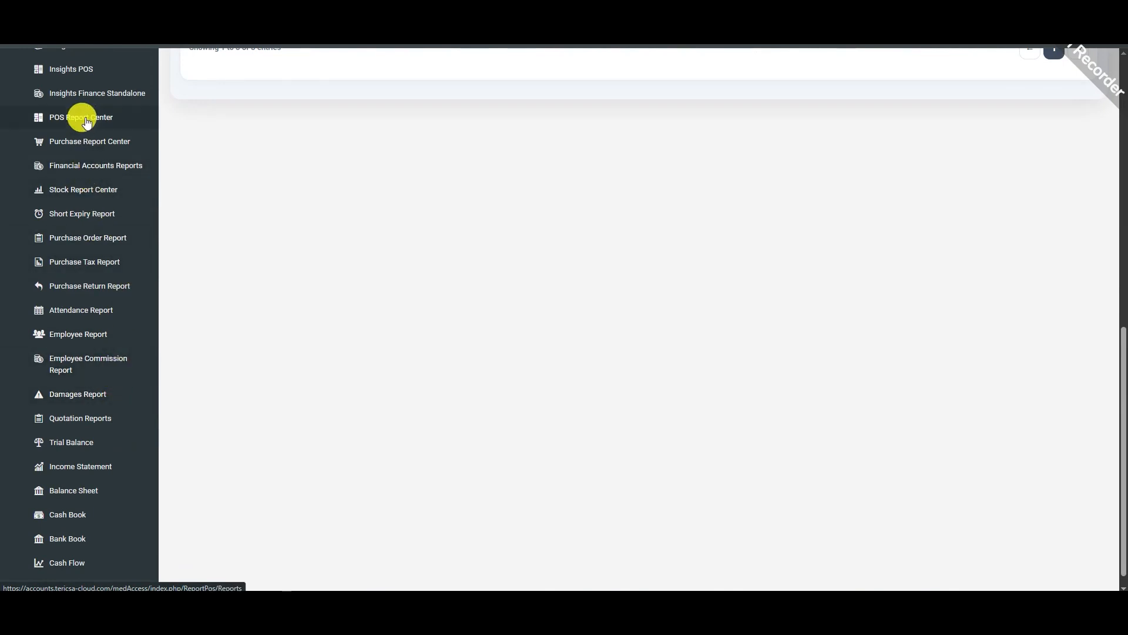
click(100, 132)
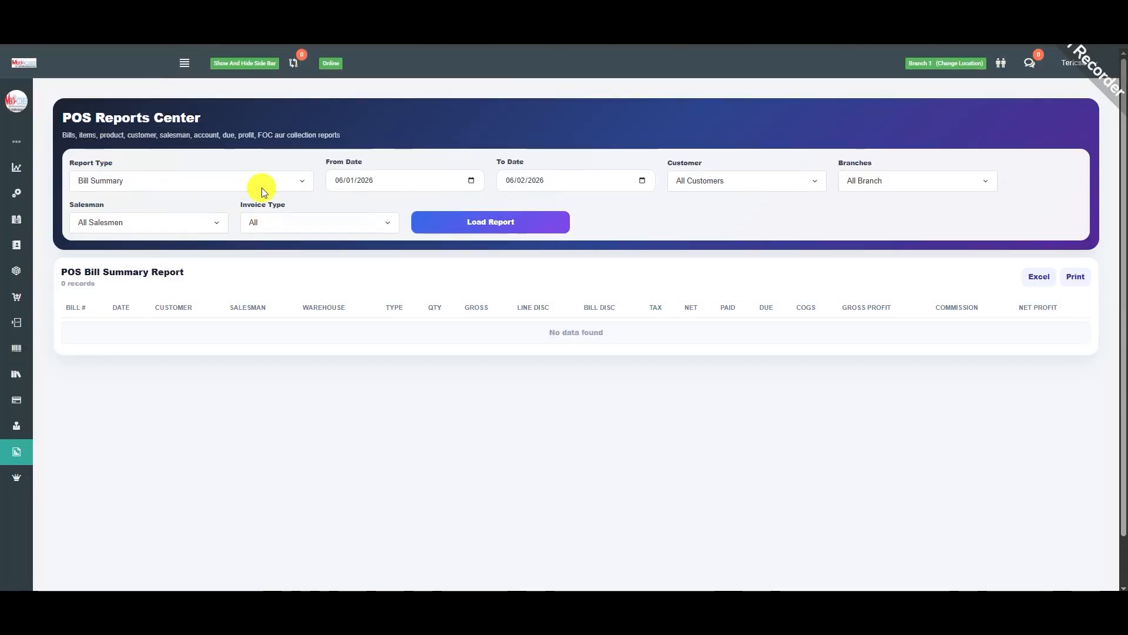
Step: Set the POS report's From Date to 06/01/2025 and switch the report type to All In One - Invoice + Products
click(367, 181)
key(Down)
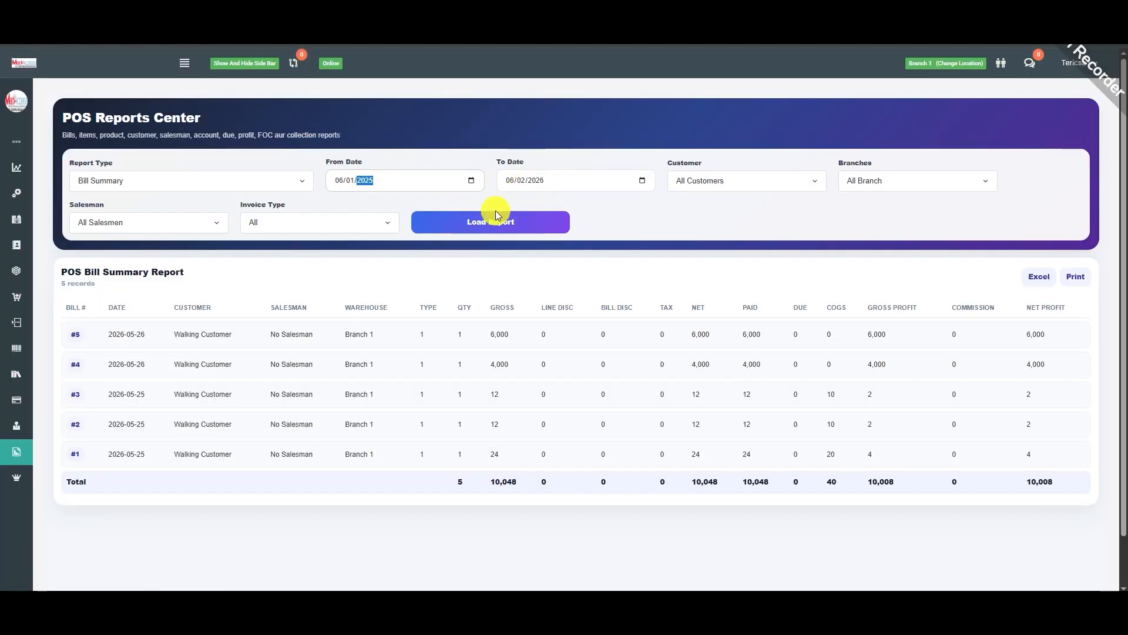
click(191, 183)
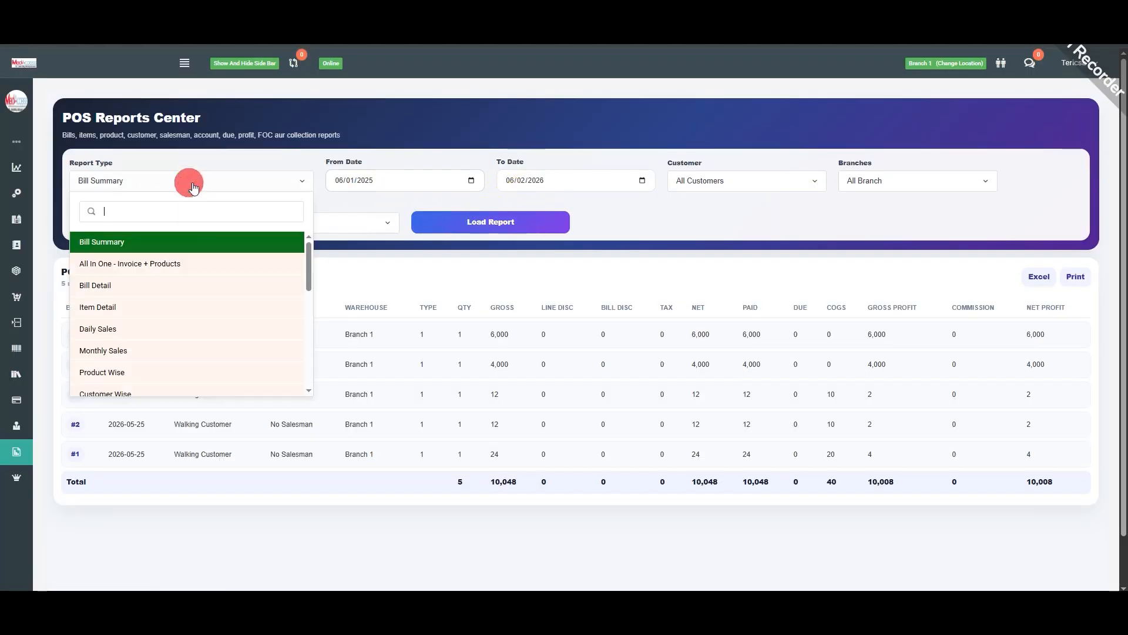
click(183, 262)
scroll(510, 288, down, 1)
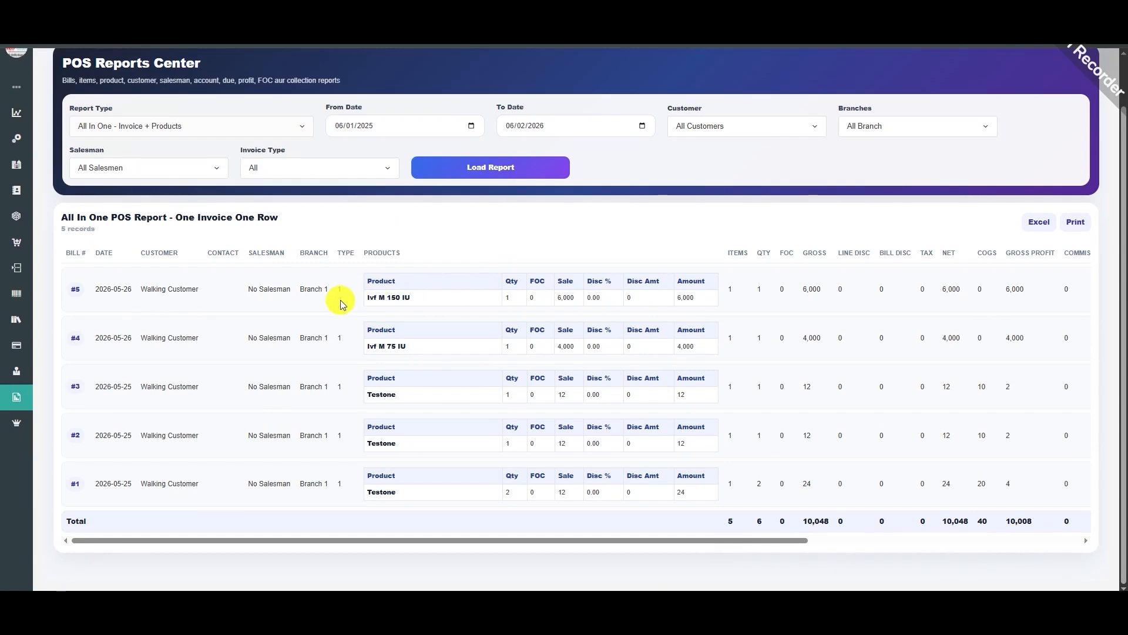